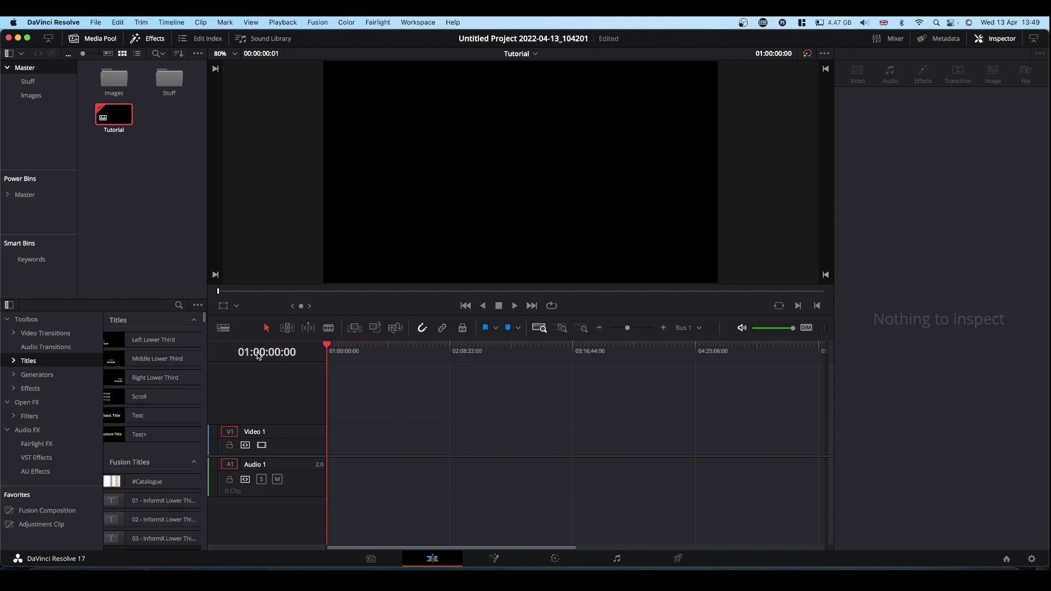
Drop a Fusion Composition from the effects library onto Video 1 of the Tutorial timeline.
left_click(113, 115)
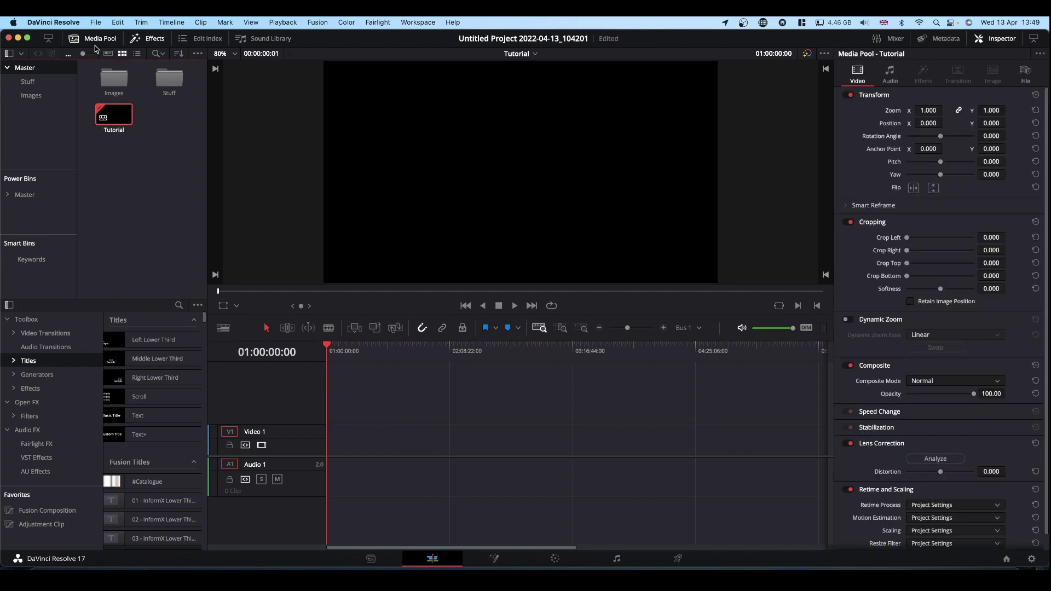
left_click(152, 37)
left_click(152, 38)
left_click(34, 388)
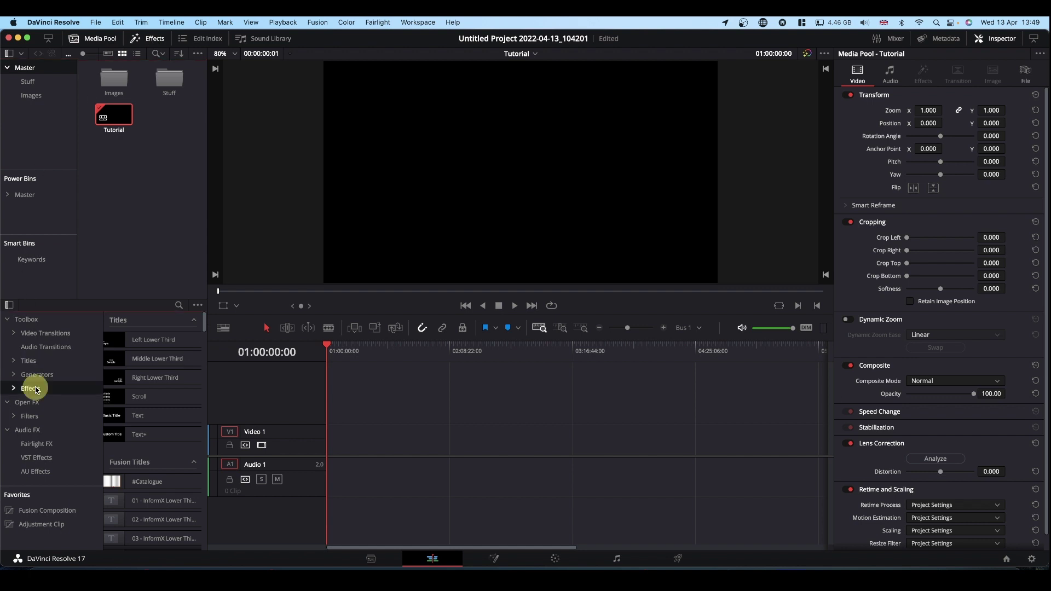
left_click(143, 362)
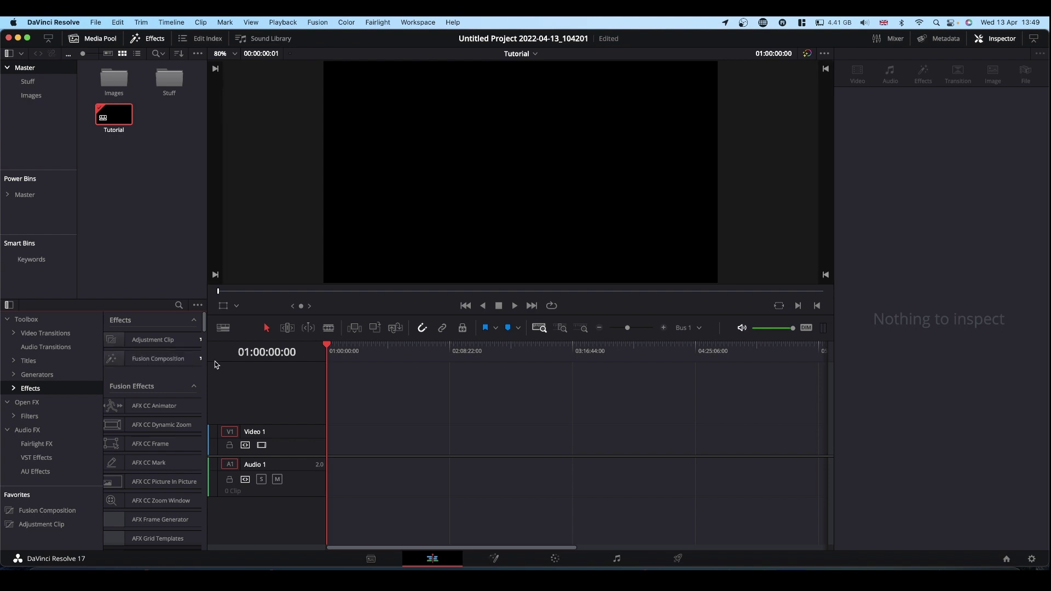
left_click_drag(210, 362, 219, 360)
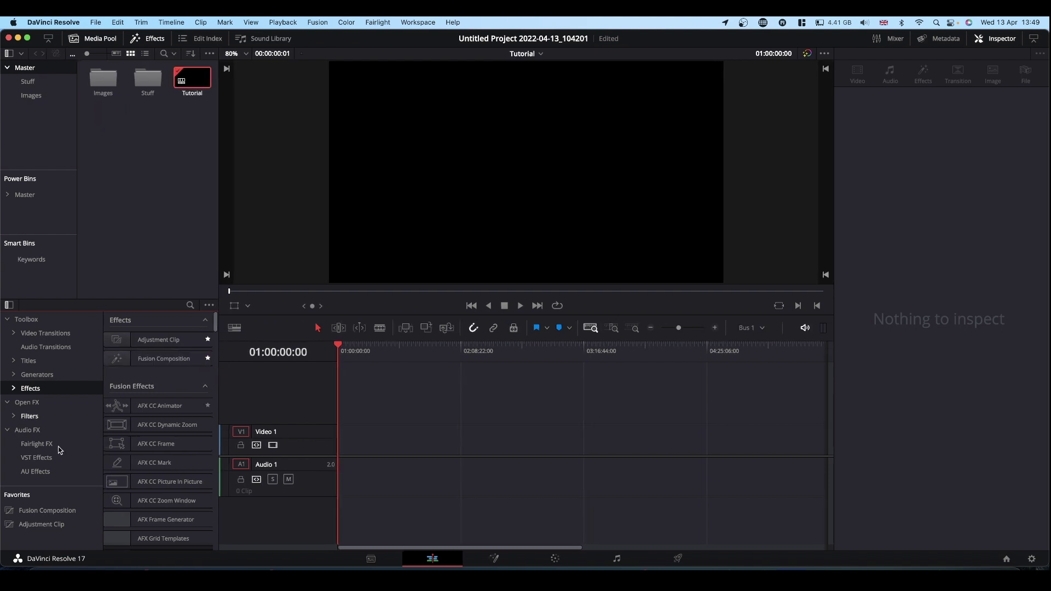
left_click_drag(45, 513, 346, 442)
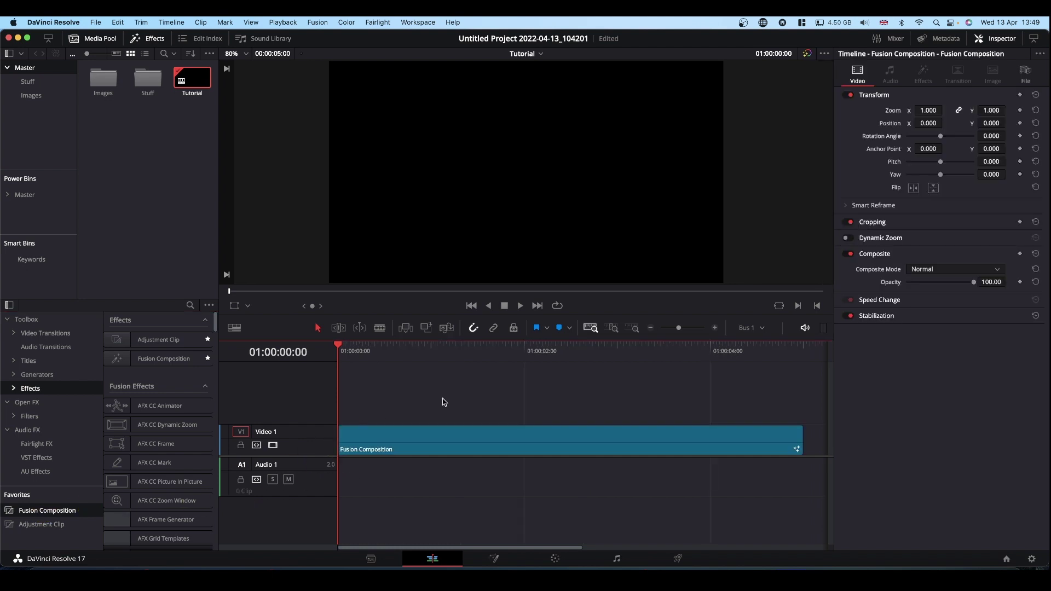
Open the composition on the Fusion page and add a Background4 node with Alpha 0.
left_click(496, 559)
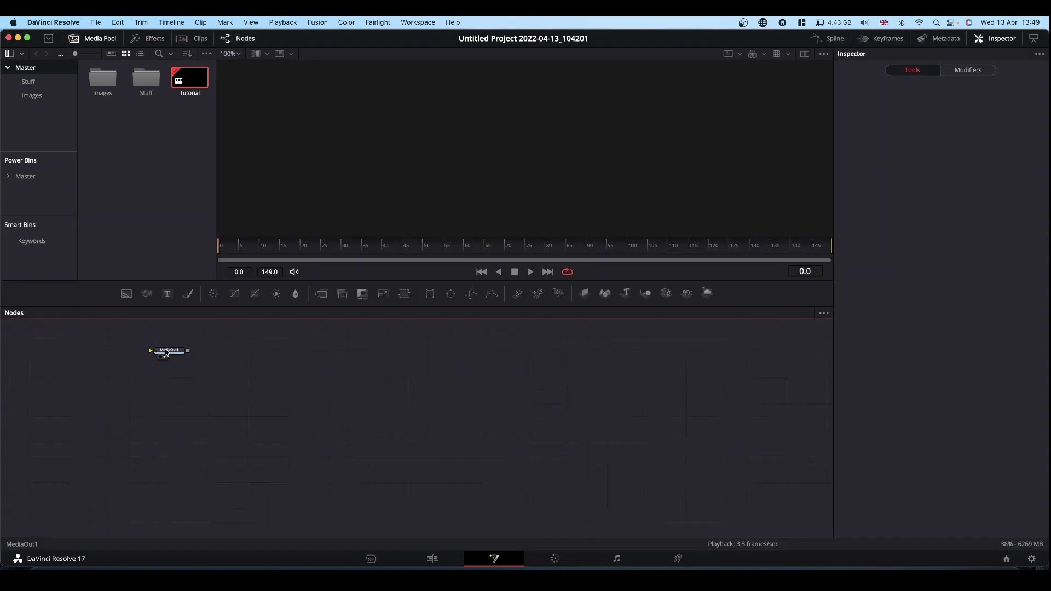
left_click_drag(167, 353, 696, 454)
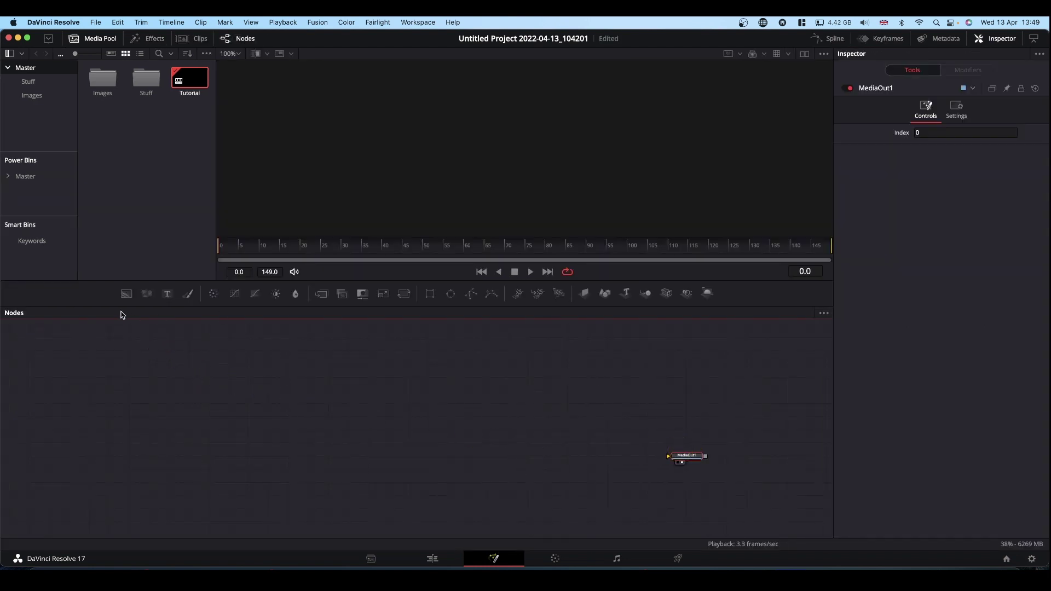
left_click_drag(134, 366, 147, 469)
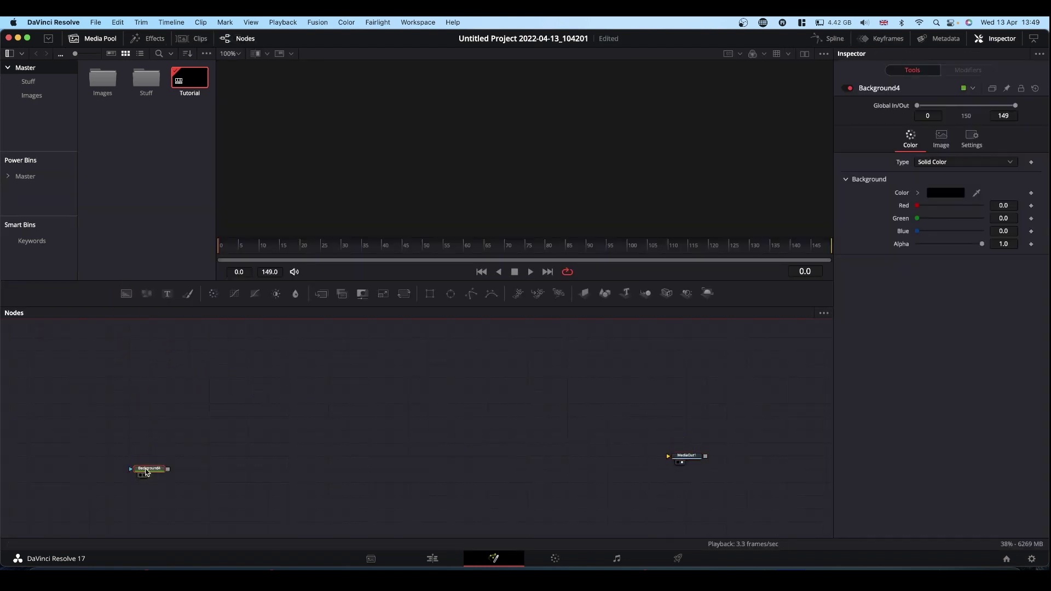
left_click(148, 468)
left_click_drag(981, 245, 884, 244)
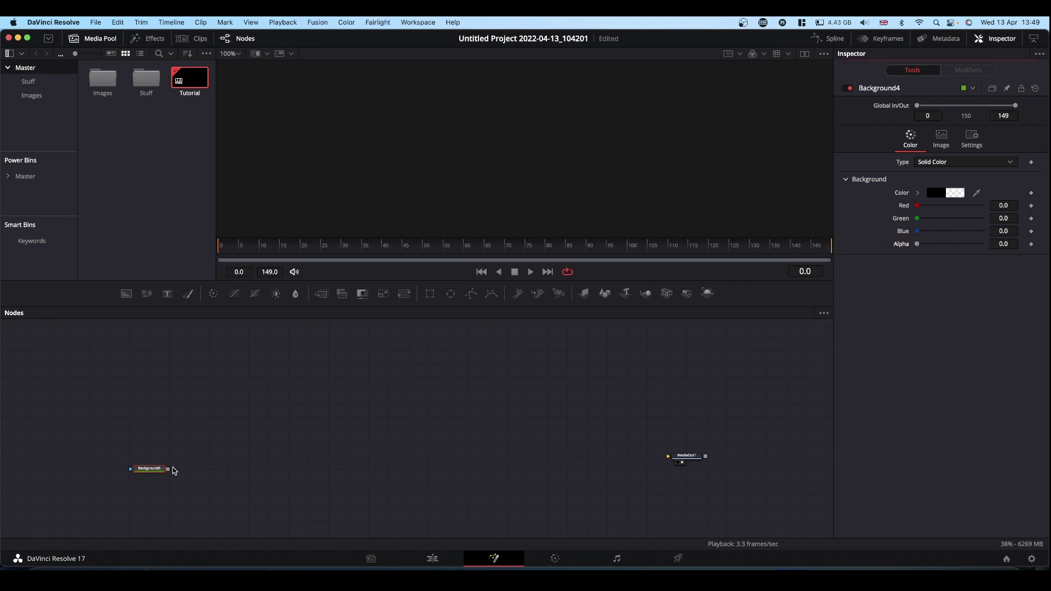
Connect Background4 to MediaOut1 and view the output.
left_click_drag(168, 472, 731, 474)
left_click(691, 463)
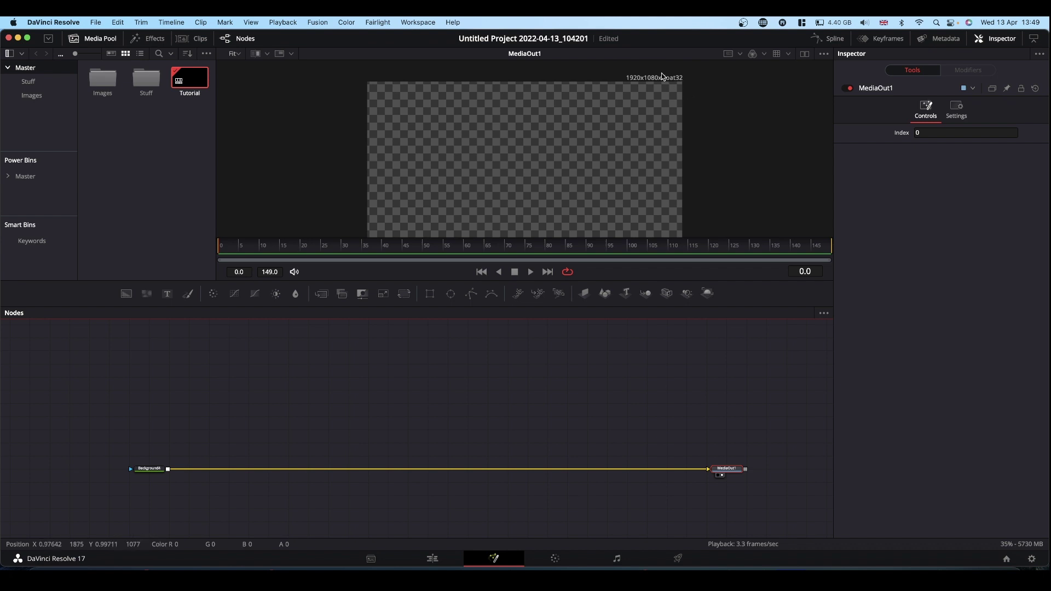
scroll(560, 137, "down", 2)
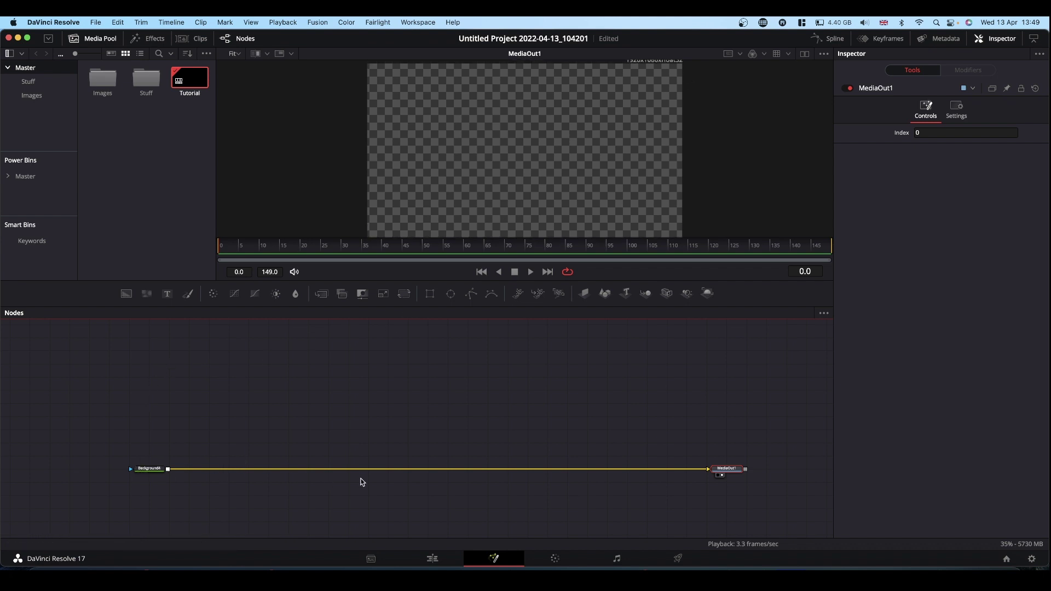
scroll(648, 151, "up", 1)
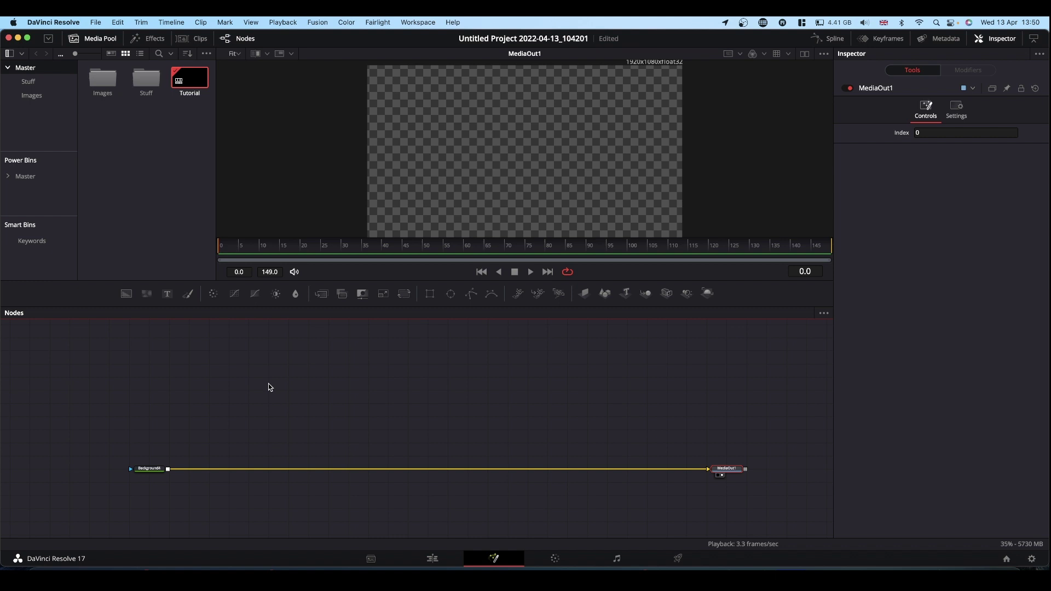
Add the hand-drawn hearts image as MediaIn1, merge it over Background4, and set Merge1 size to 1.95.
double_click(103, 81)
left_click(190, 80)
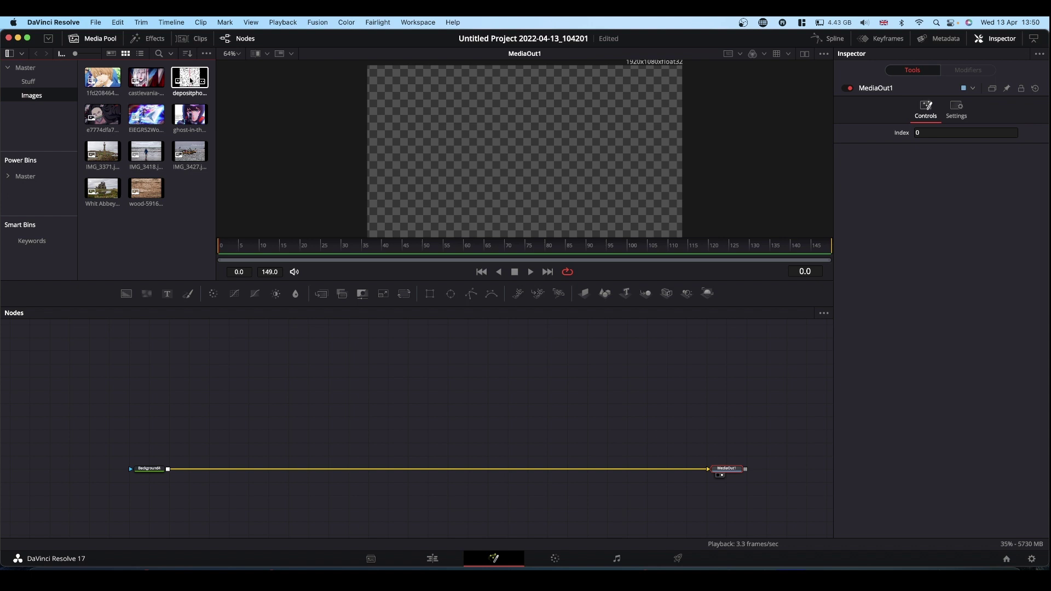
left_click_drag(190, 79, 518, 143)
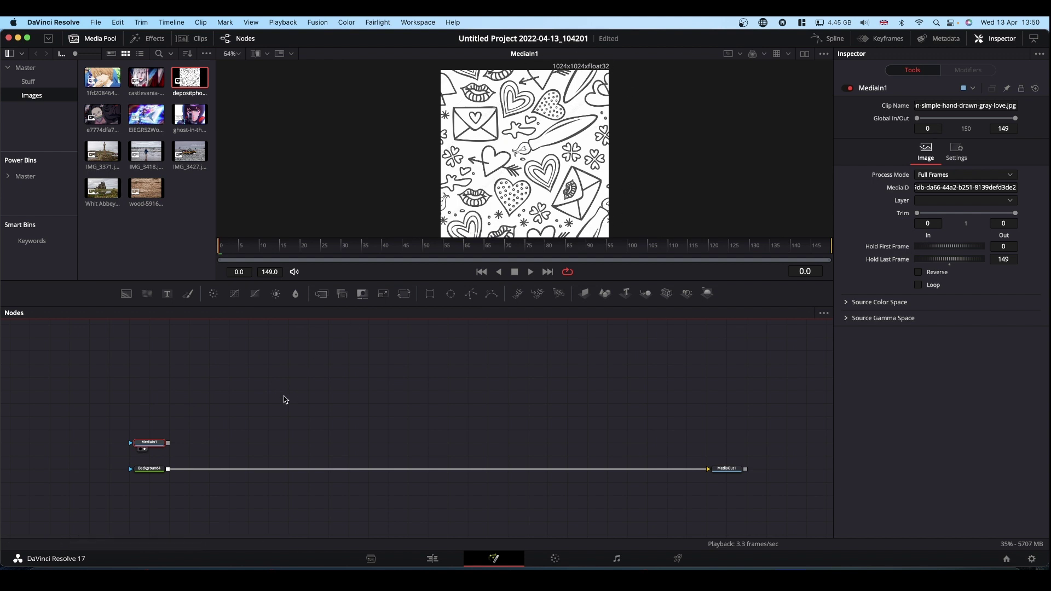
left_click_drag(168, 444, 498, 188)
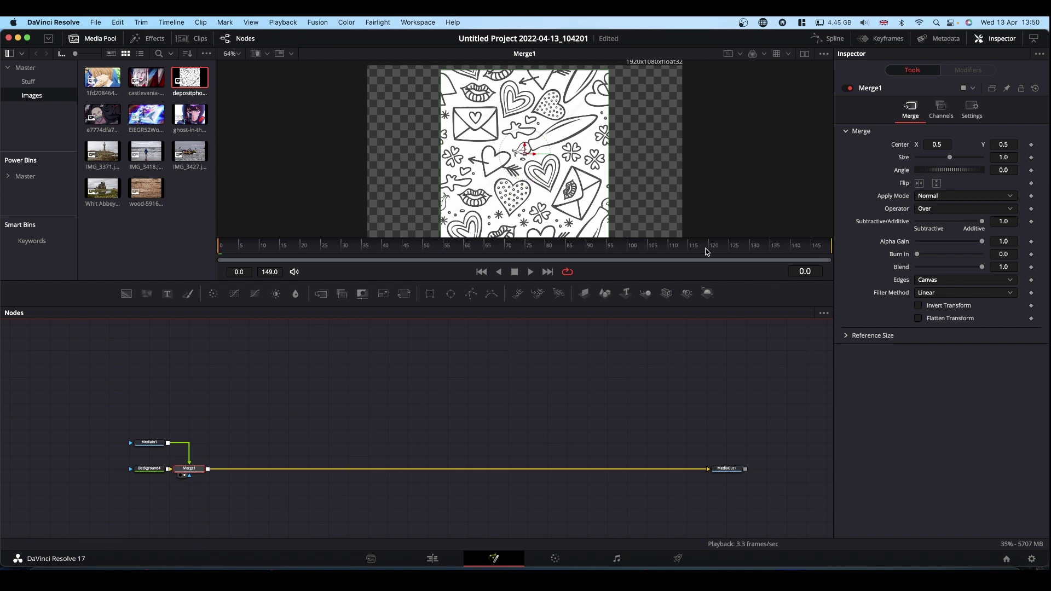
left_click_drag(951, 158, 957, 156)
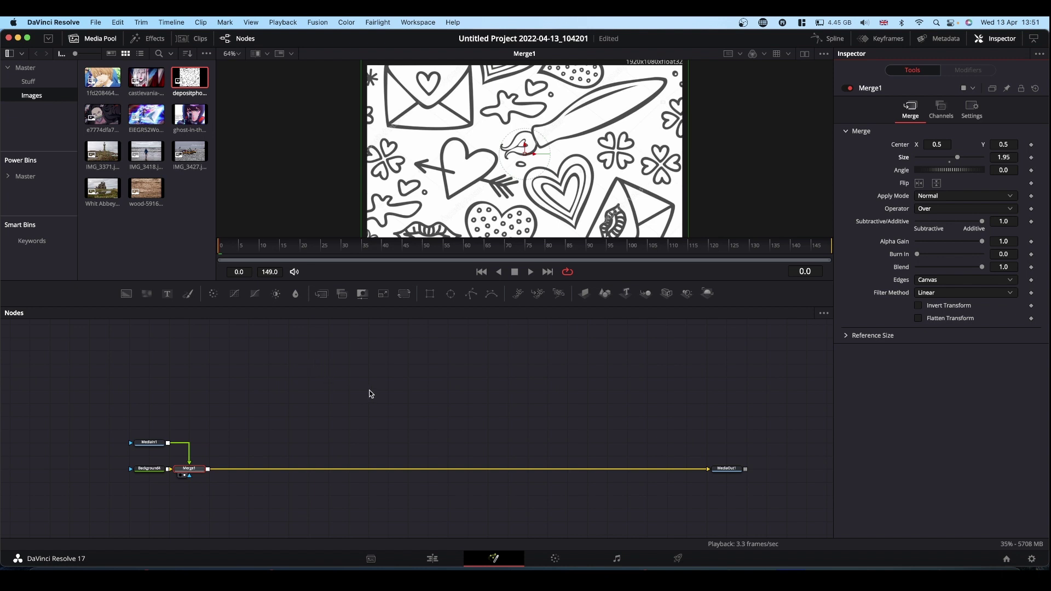
Add a Background4_1 node masked by Rectangle1, resized into a tall portrait shape.
left_click(311, 375)
left_click_drag(127, 294, 324, 390)
left_click_drag(542, 189, 540, 187)
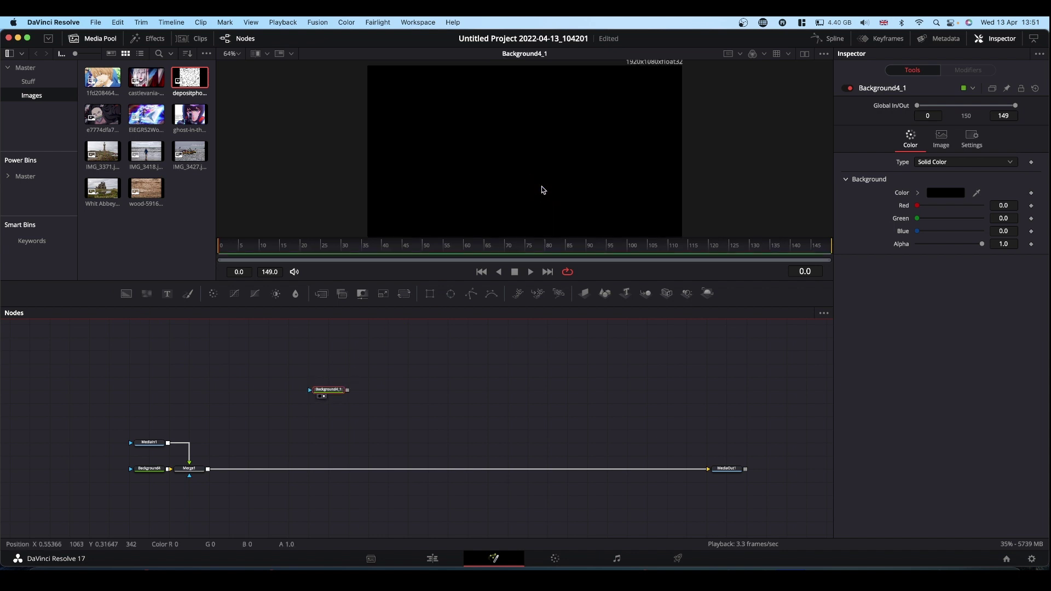
left_click_drag(429, 299, 323, 391)
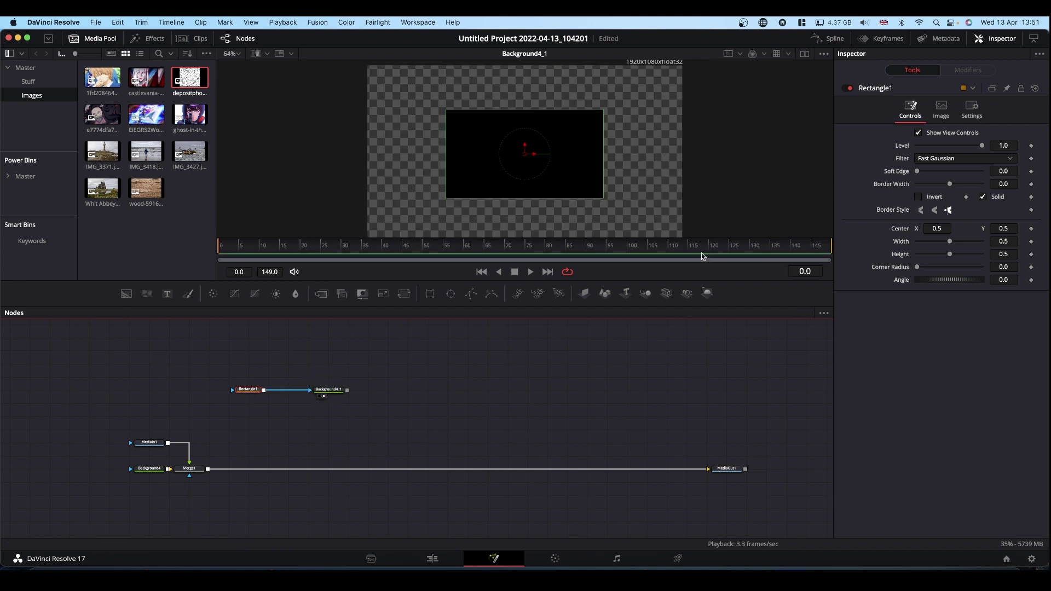
left_click_drag(602, 163, 573, 164)
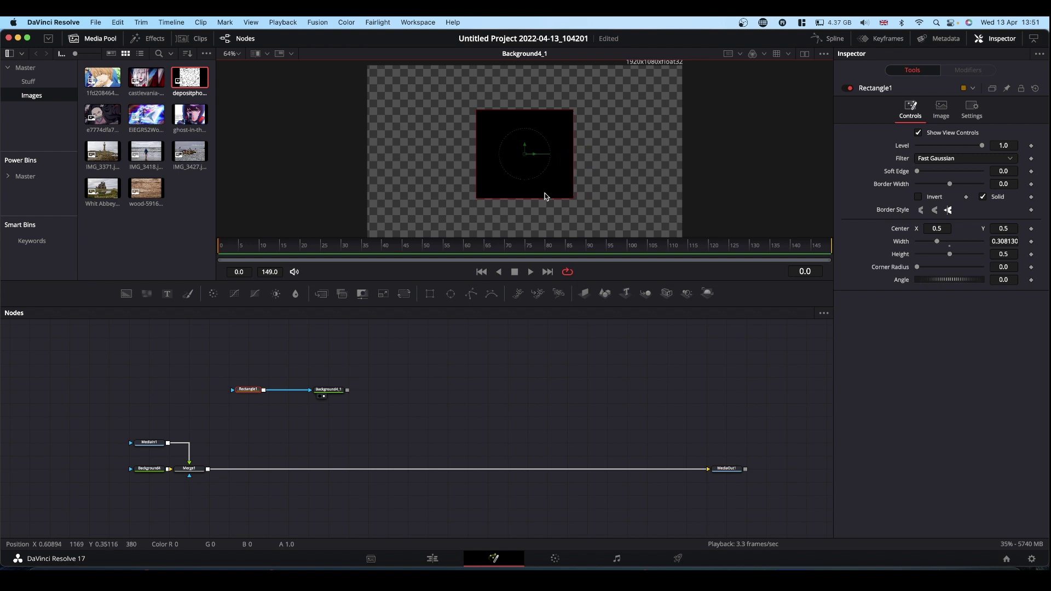
left_click_drag(544, 198, 545, 217)
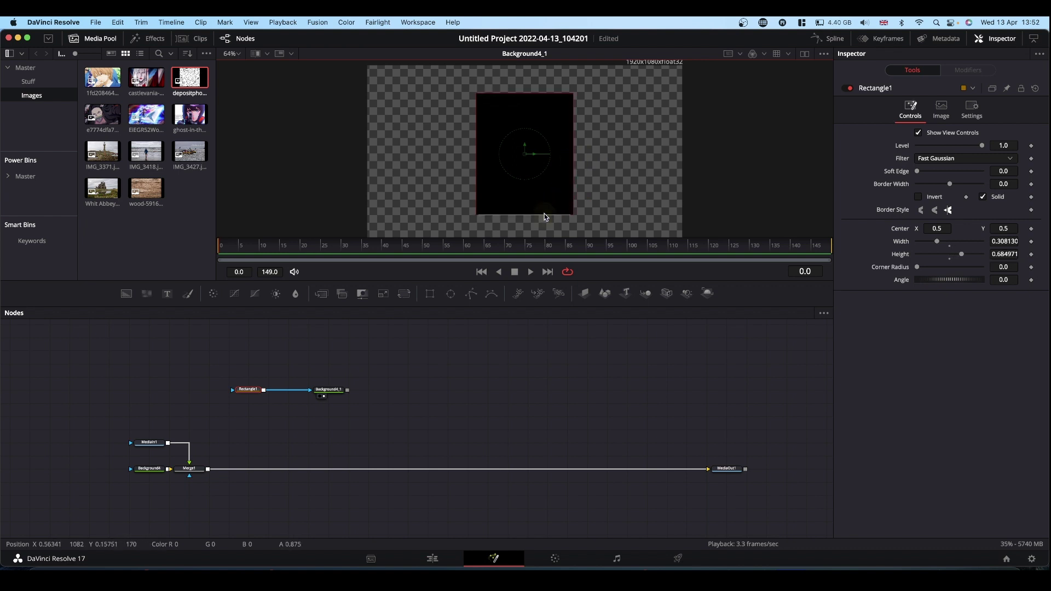
Set Background4_1's colour to light grey (RGB 0.913).
left_click(328, 390)
left_click(919, 193)
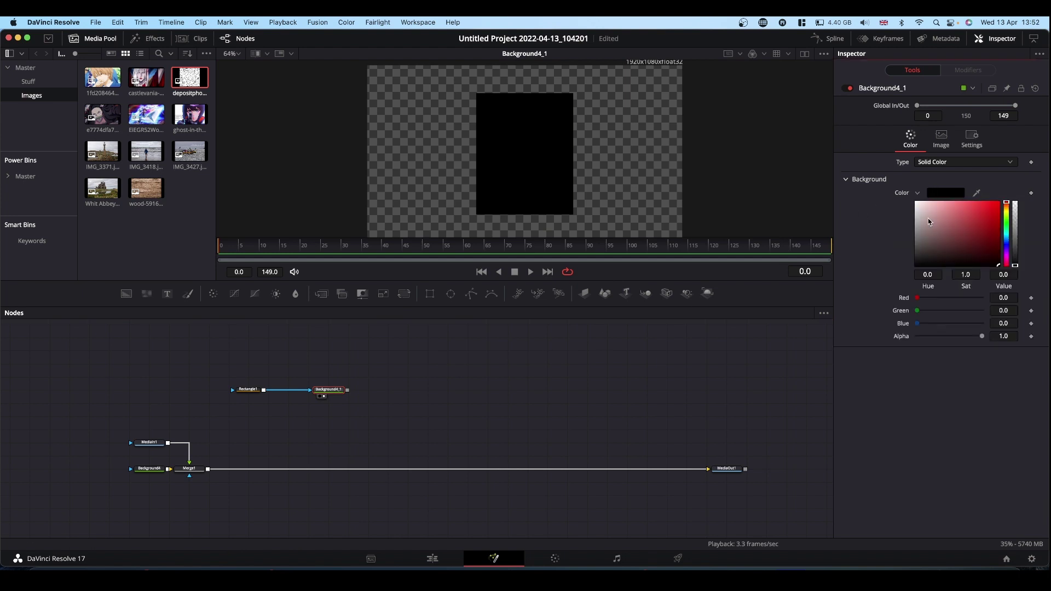
left_click_drag(931, 221, 867, 209)
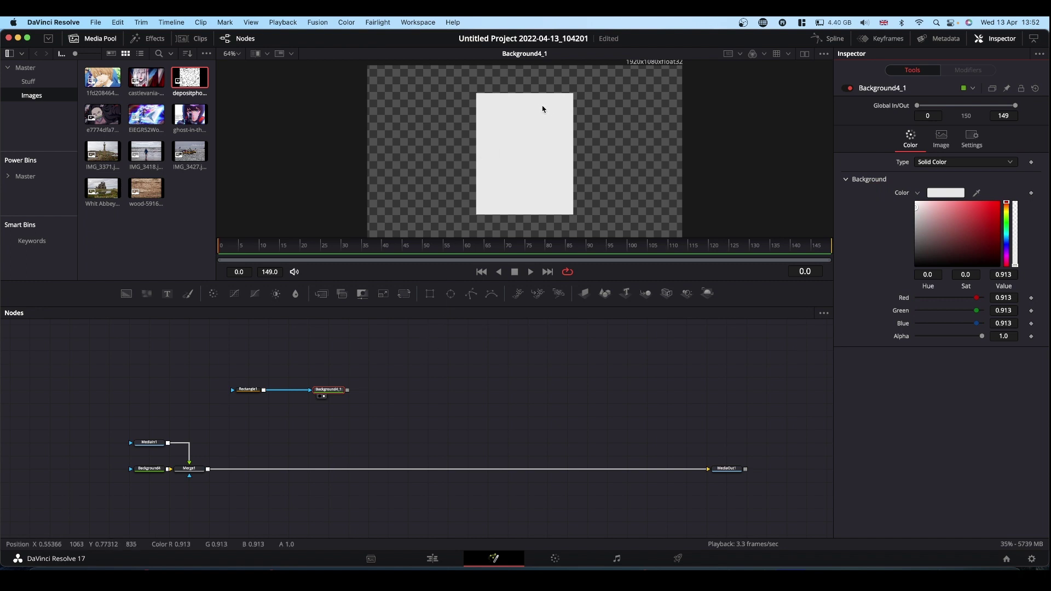
left_click_drag(249, 390, 210, 392)
Add Rectangle2 after Rectangle1 in Subtract mode, narrowed and raised to leave a thicker bottom border.
left_click(210, 392)
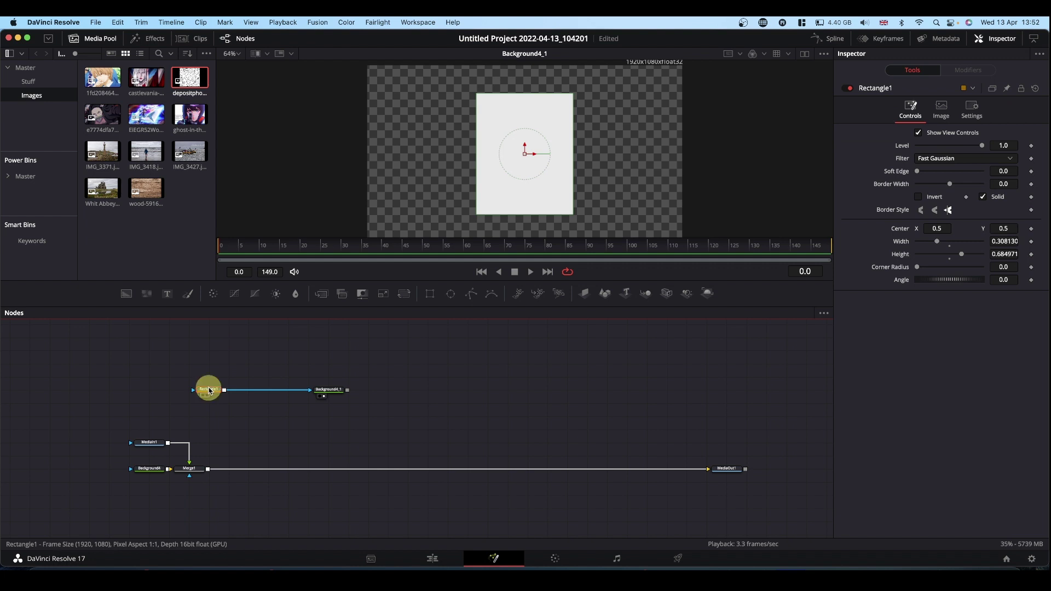
left_click(431, 296)
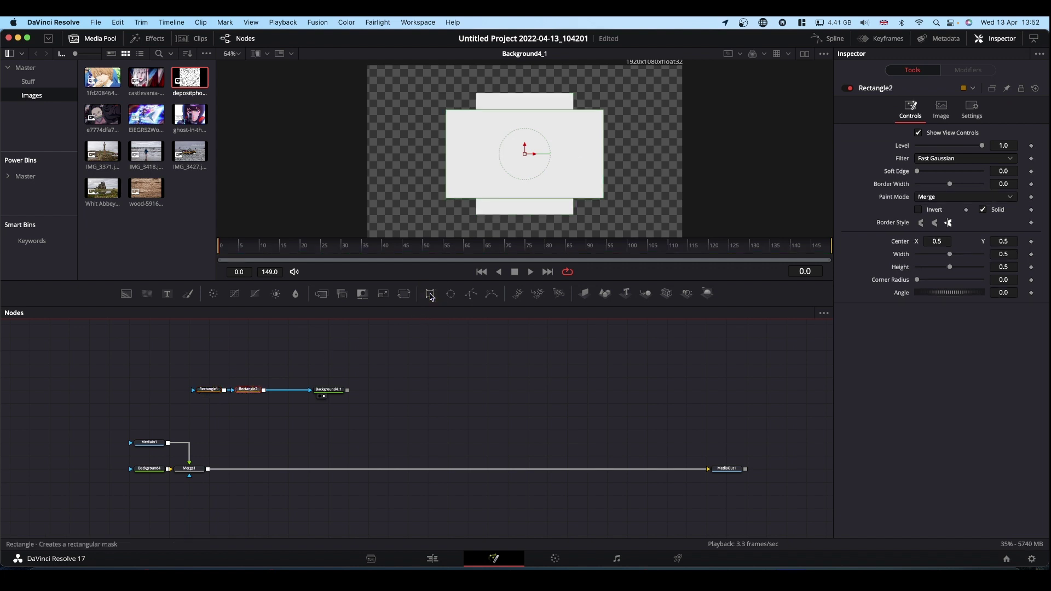
left_click_drag(253, 392, 268, 392)
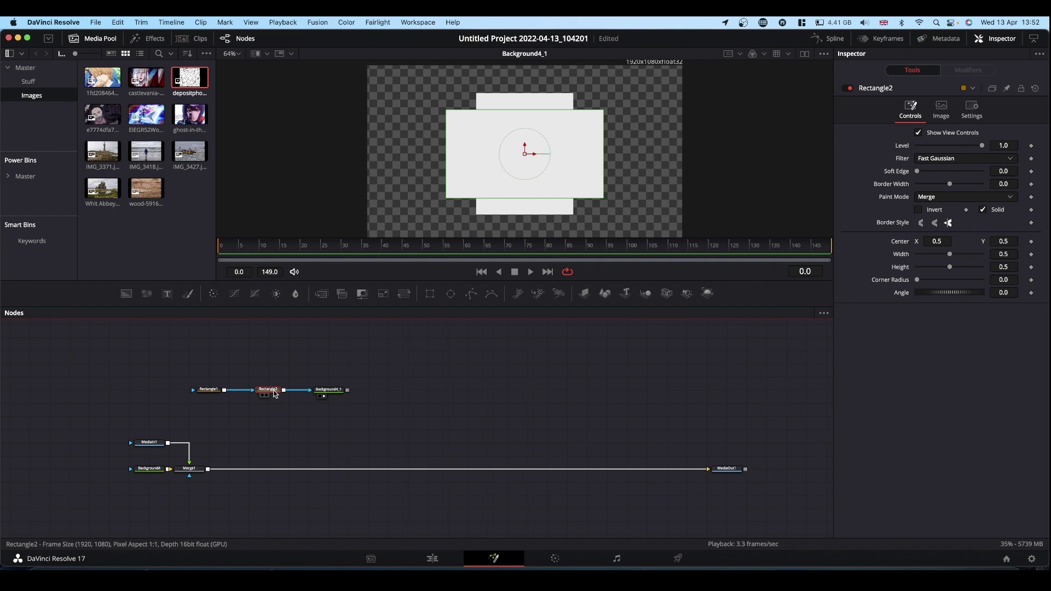
left_click(930, 201)
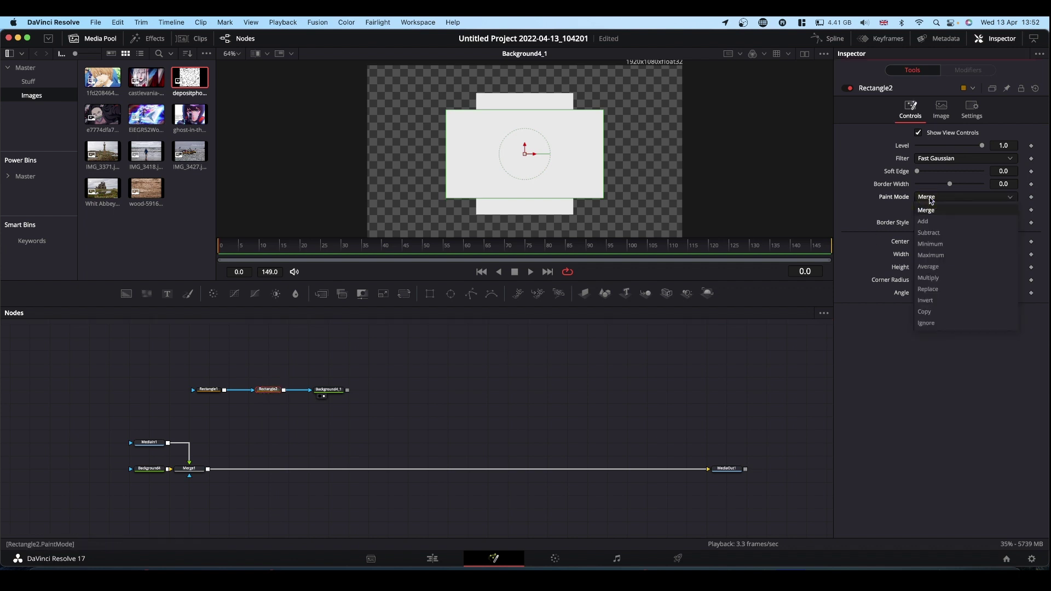
left_click(929, 231)
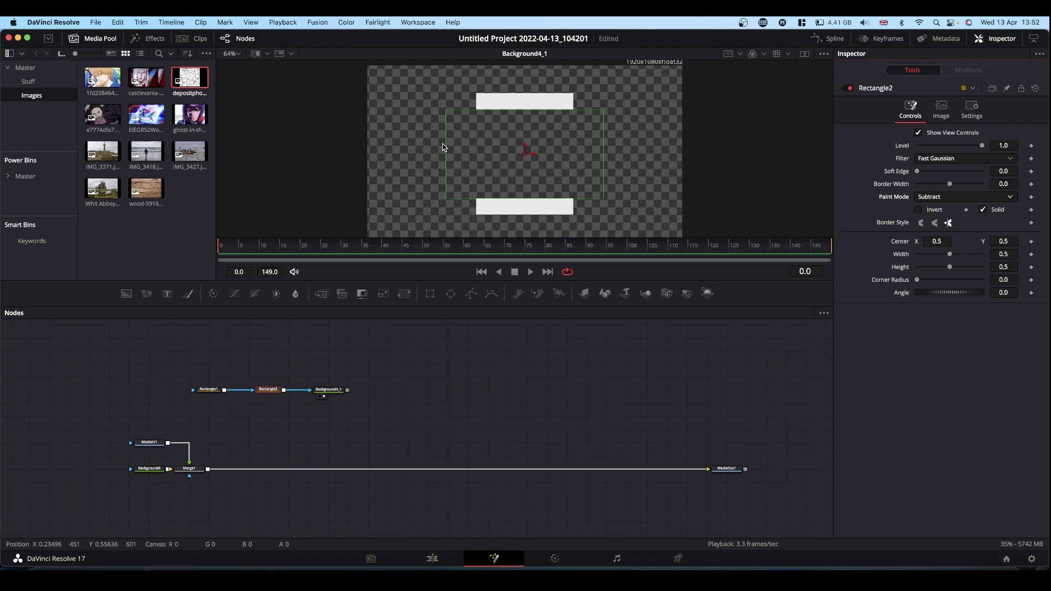
left_click_drag(445, 143, 480, 146)
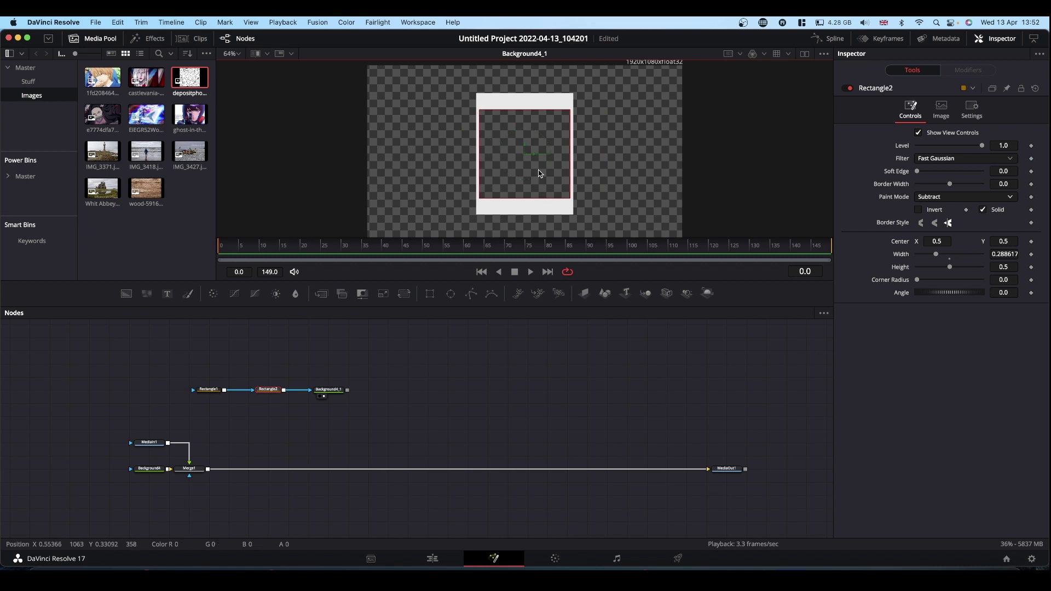
left_click_drag(524, 144, 525, 133)
left_click_drag(189, 371, 329, 359)
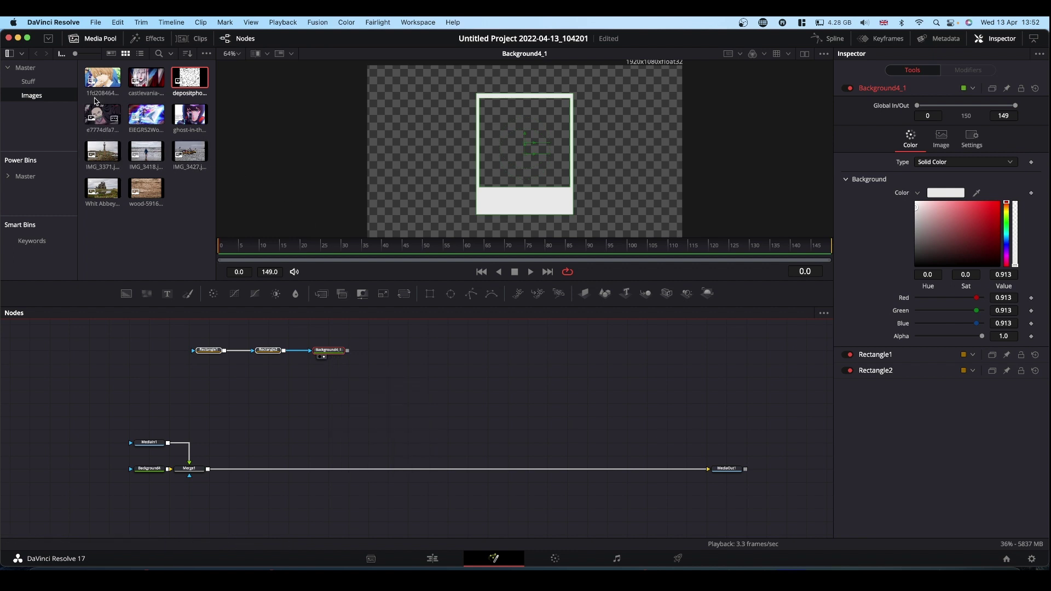
Merge photo MediaIn2 over a transparent Background4_2 via Merge2, centred at 0.486991, 0.485549.
left_click_drag(102, 82, 482, 141)
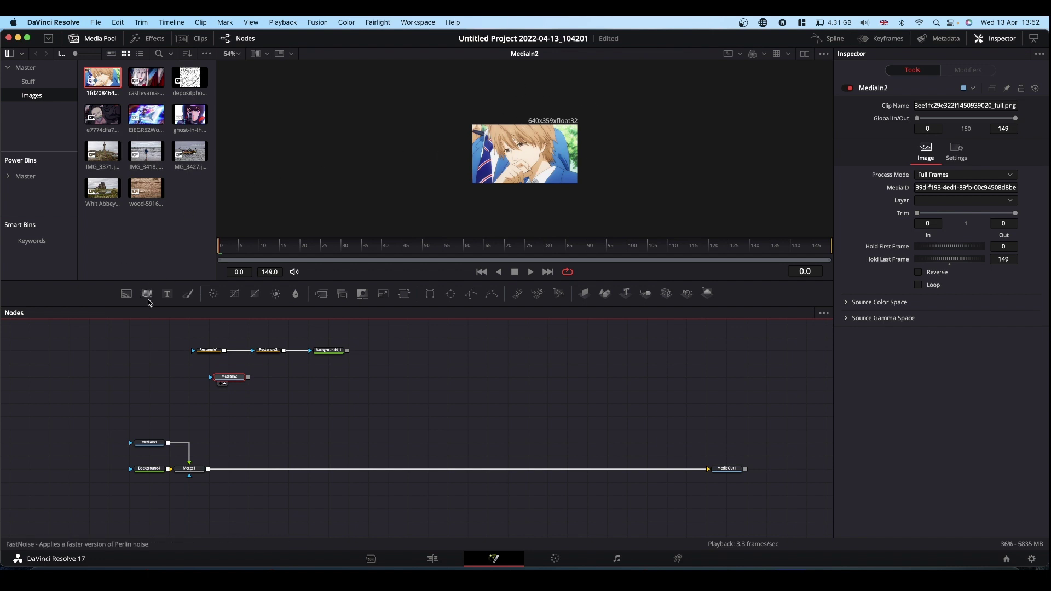
left_click_drag(126, 293, 226, 395)
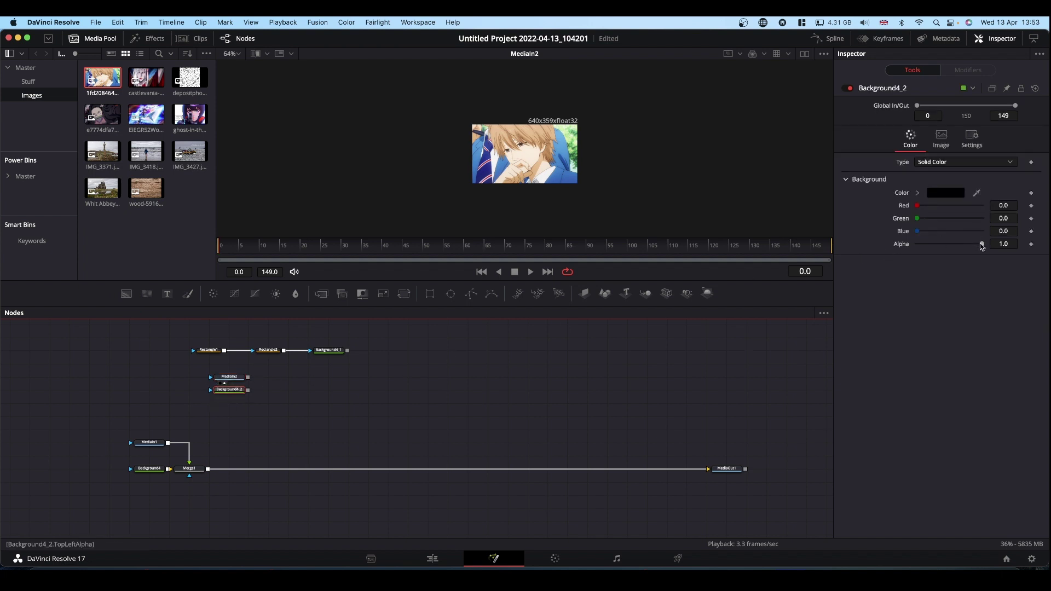
left_click_drag(982, 244, 896, 243)
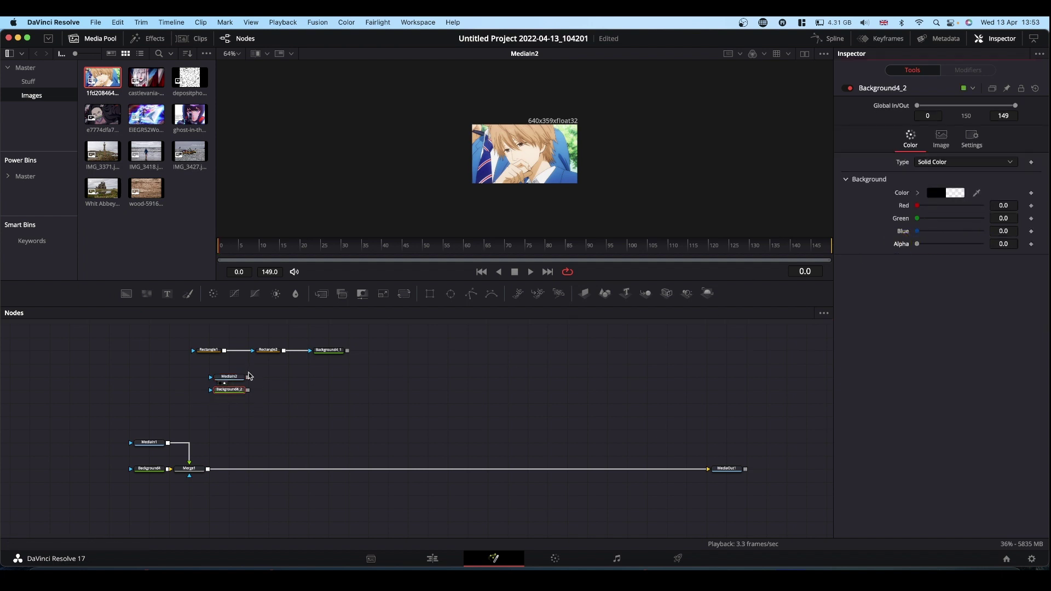
left_click_drag(248, 377, 485, 166)
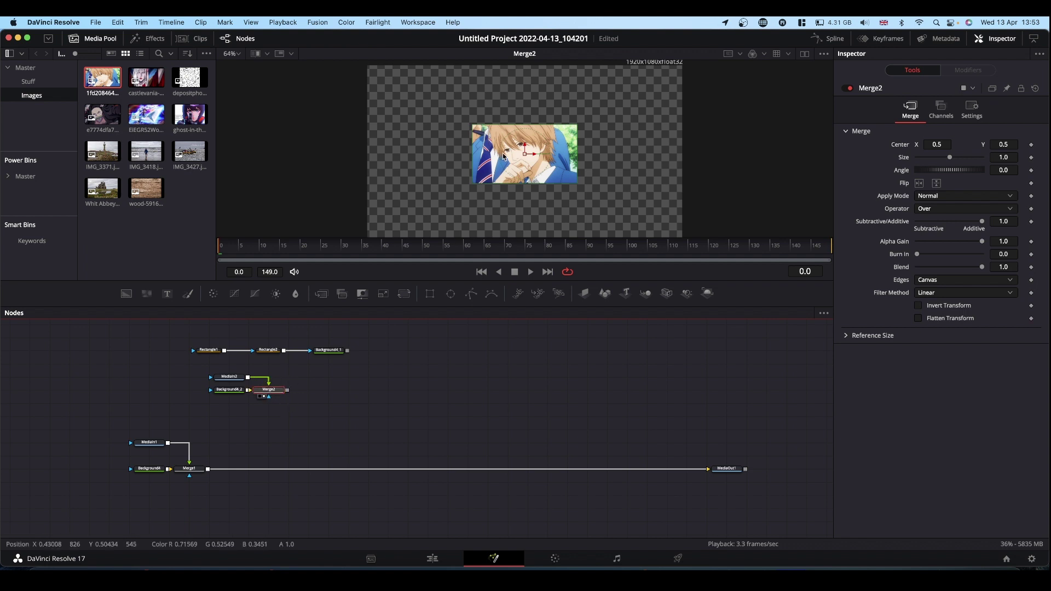
left_click_drag(521, 152, 522, 160)
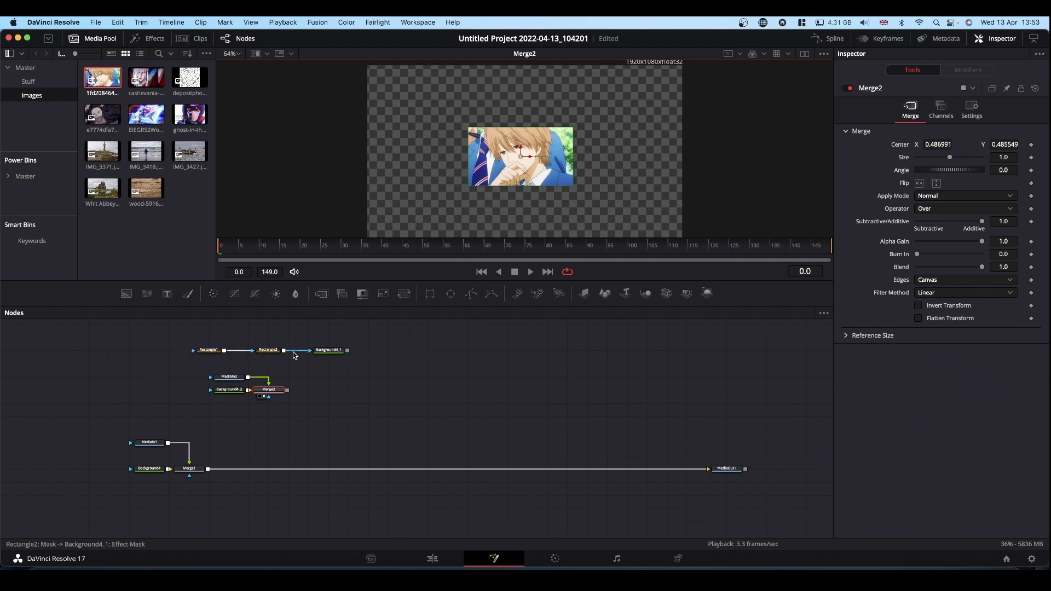
Layer the polaroid card over the photo composite with a new Merge3.
left_click_drag(348, 354, 532, 162)
left_click(331, 392)
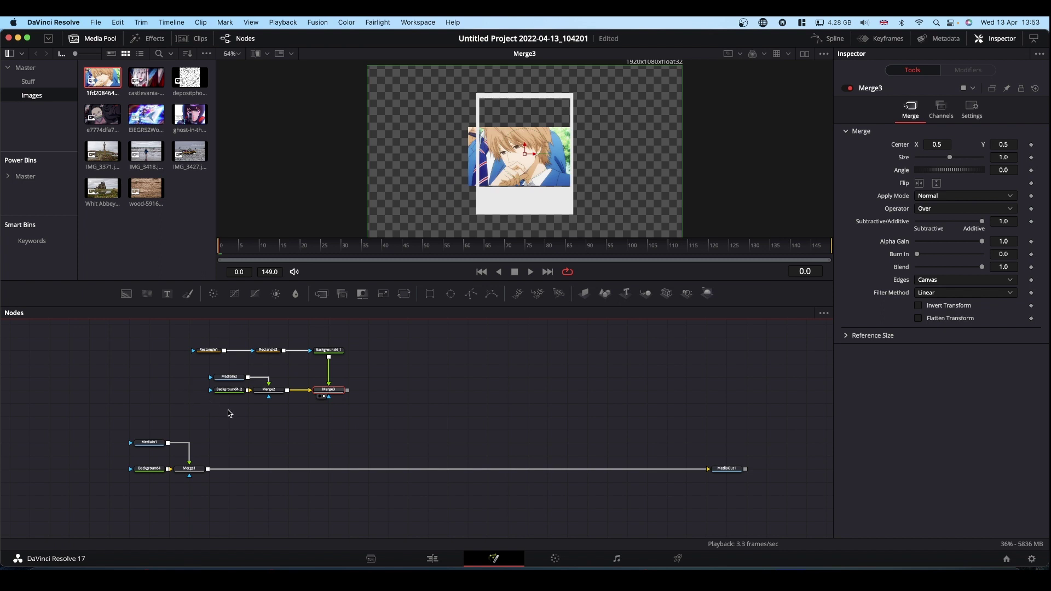
left_click(270, 391)
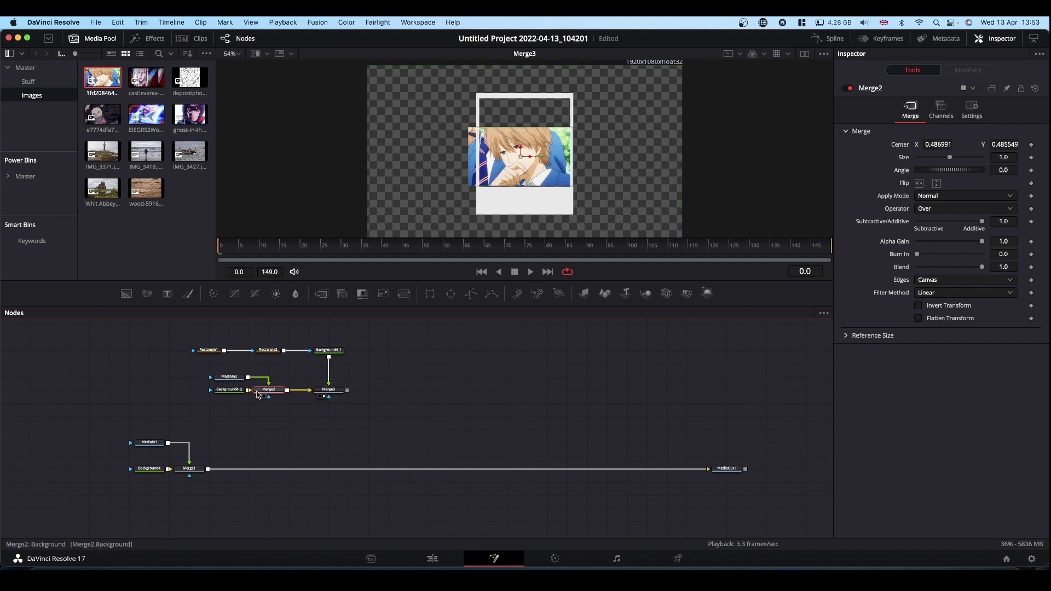
left_click(270, 390)
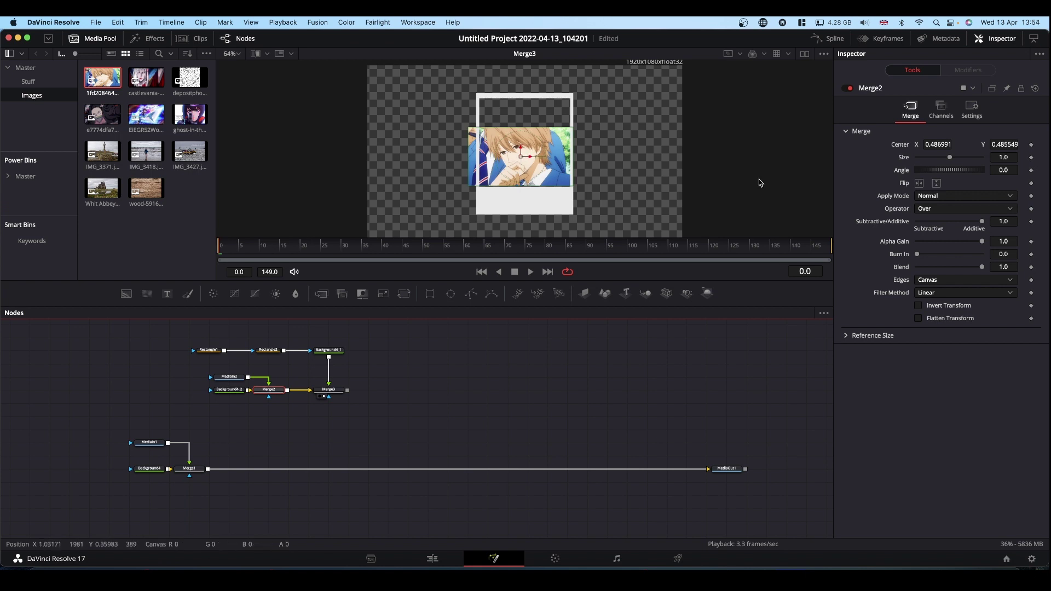
Enlarge the photo in Merge2 to 1.57 and move it up to 0.504878, 0.566473.
left_click_drag(951, 159, 946, 159)
left_click_drag(521, 157, 526, 141)
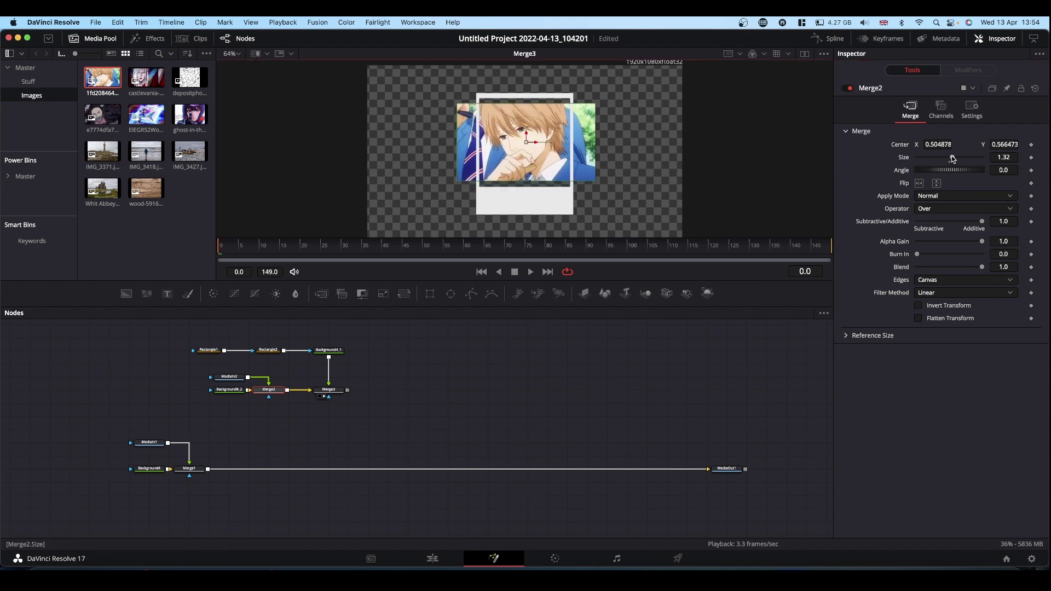
left_click_drag(951, 156, 954, 156)
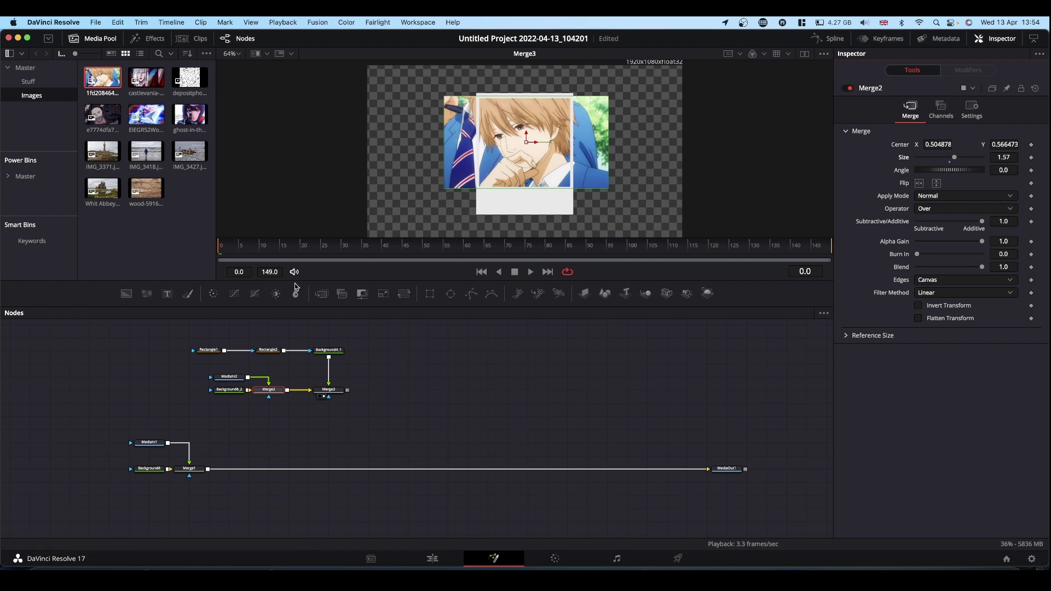
Copy Rectangle2 and wire the pasted Rectangle2_1 into Merge2's mask to crop the photo.
left_click(268, 351)
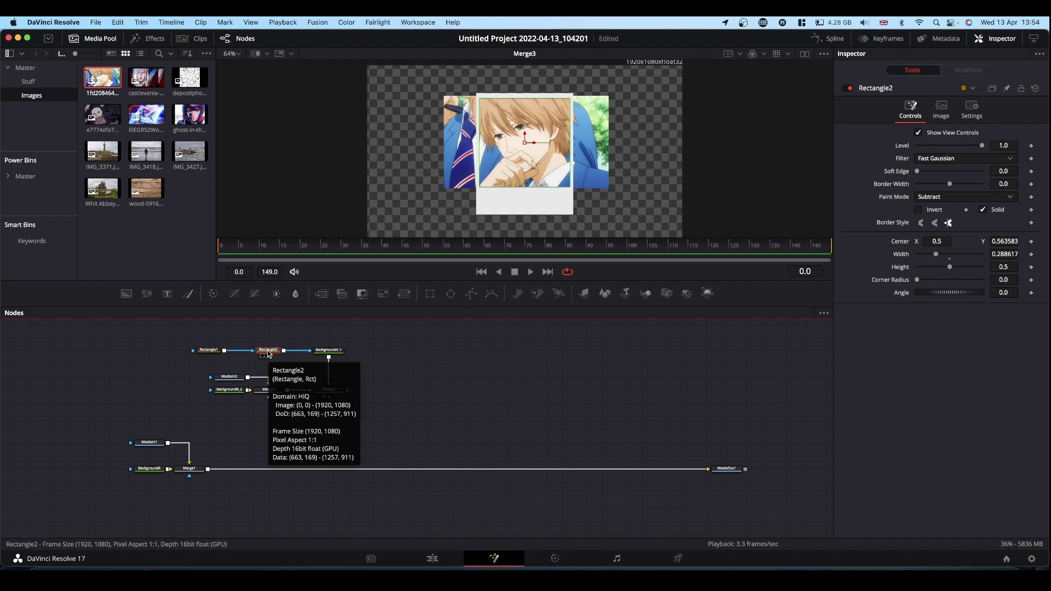
key("super+c")
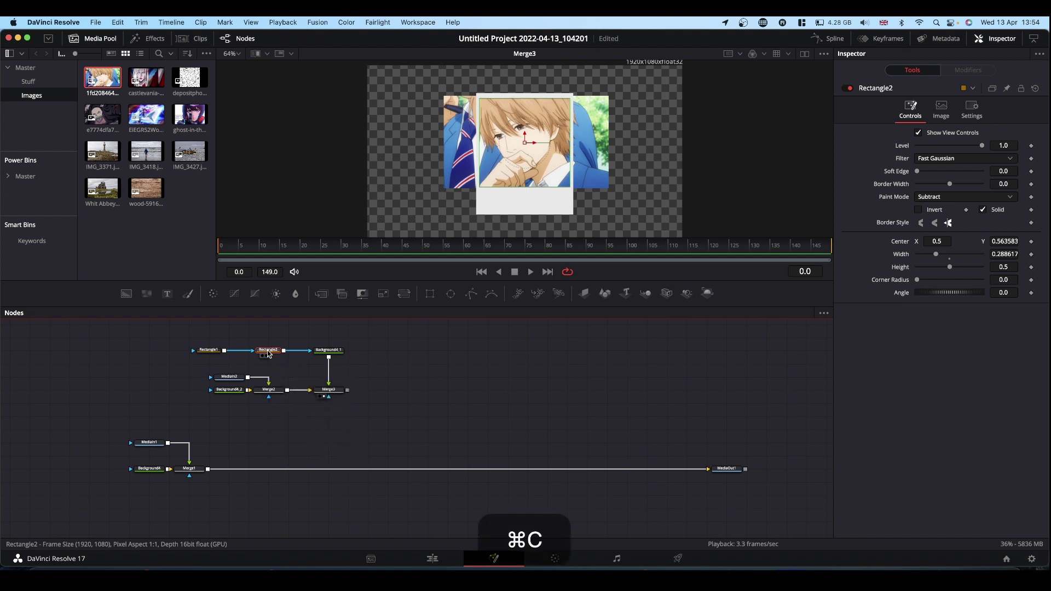
left_click(269, 414)
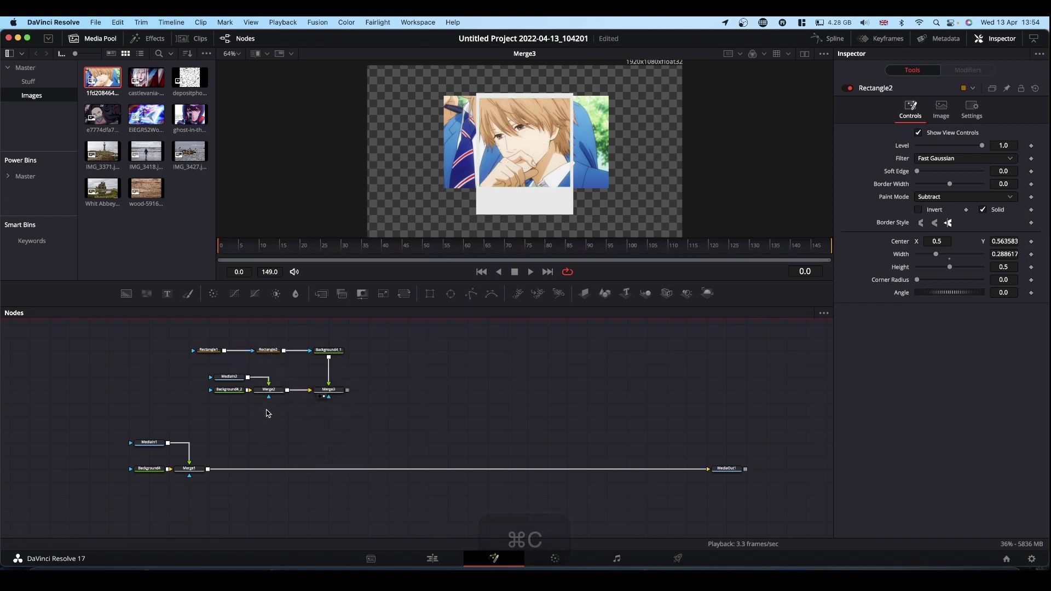
key("super+v")
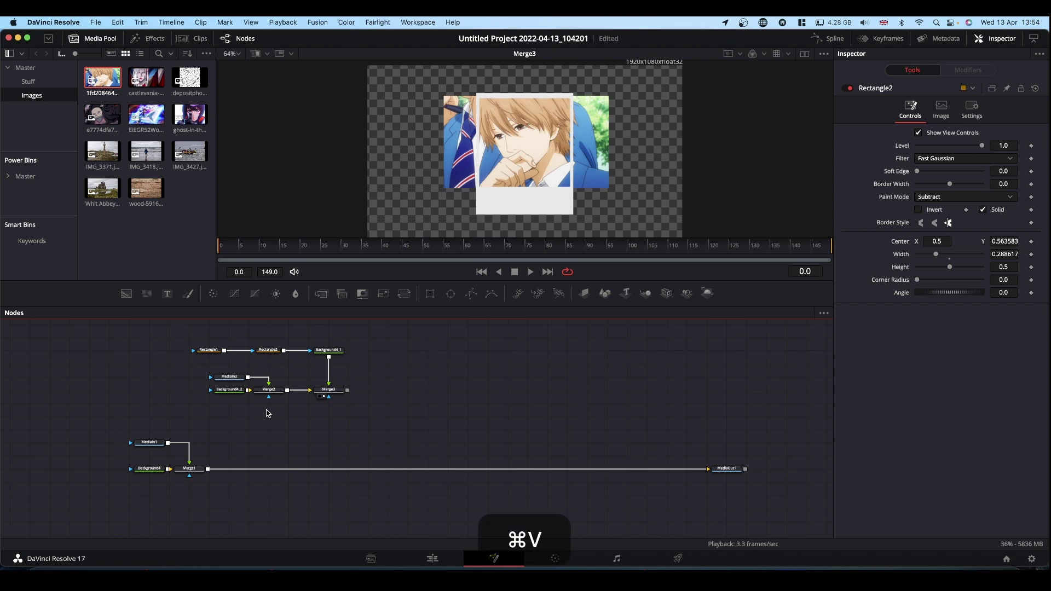
left_click_drag(284, 417, 268, 394)
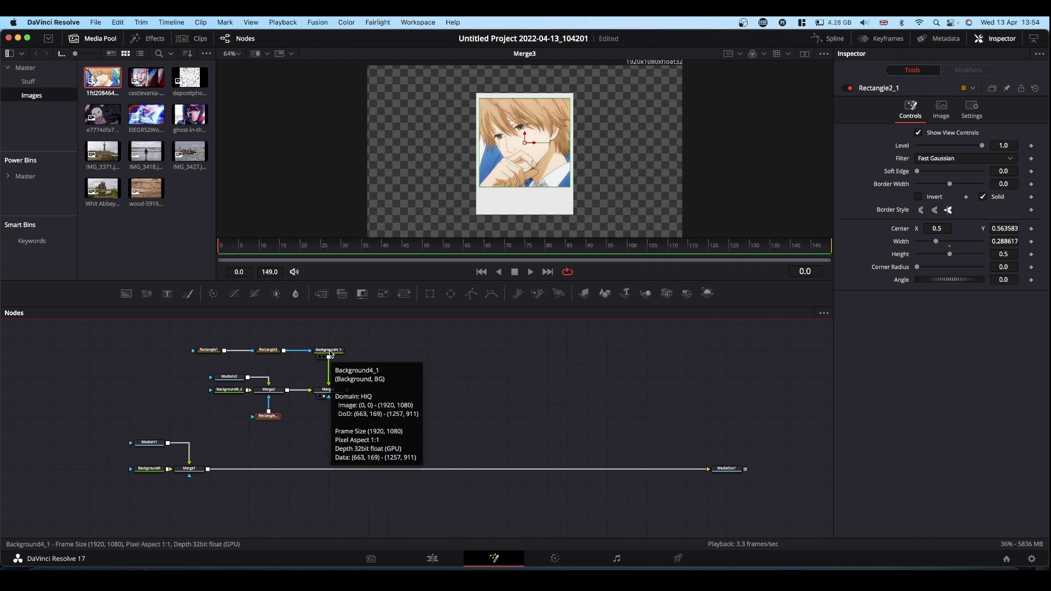
Add a Drop Shadow node to the polaroid card and set its drop distance to 0.017.
left_click(330, 354)
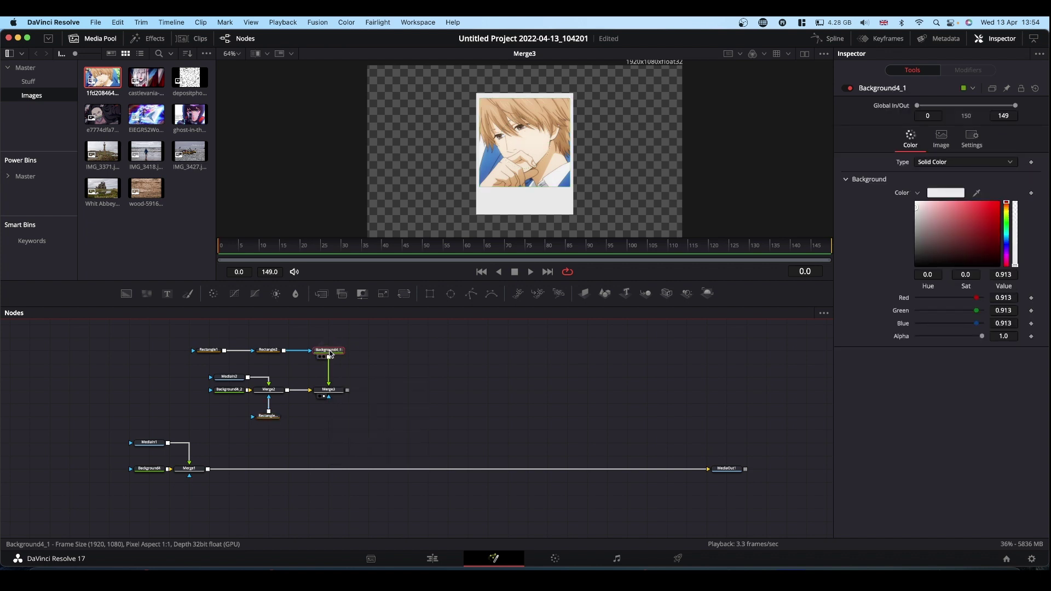
key("shift+space")
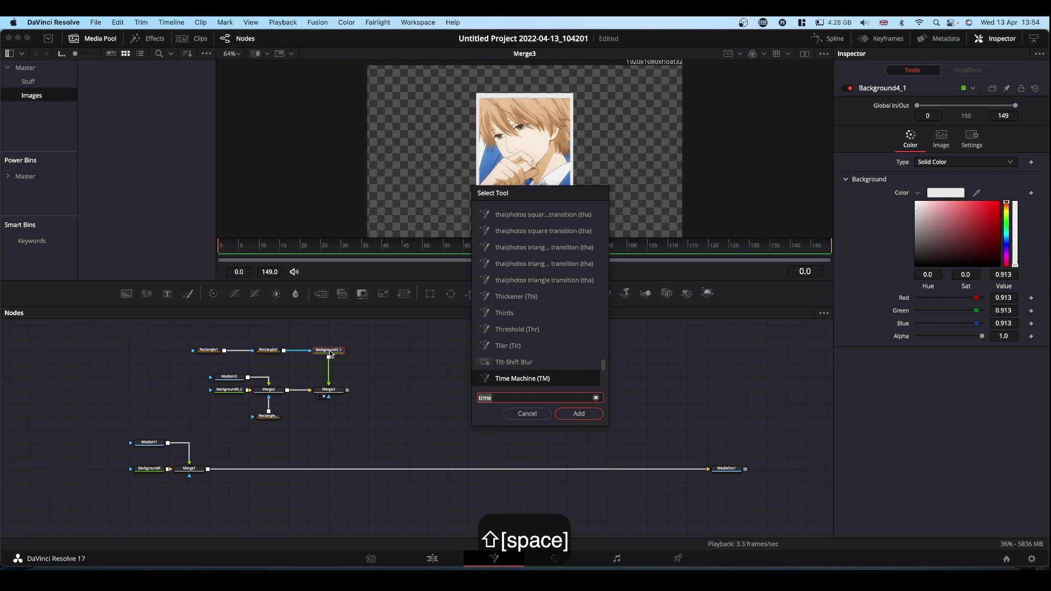
type("show")
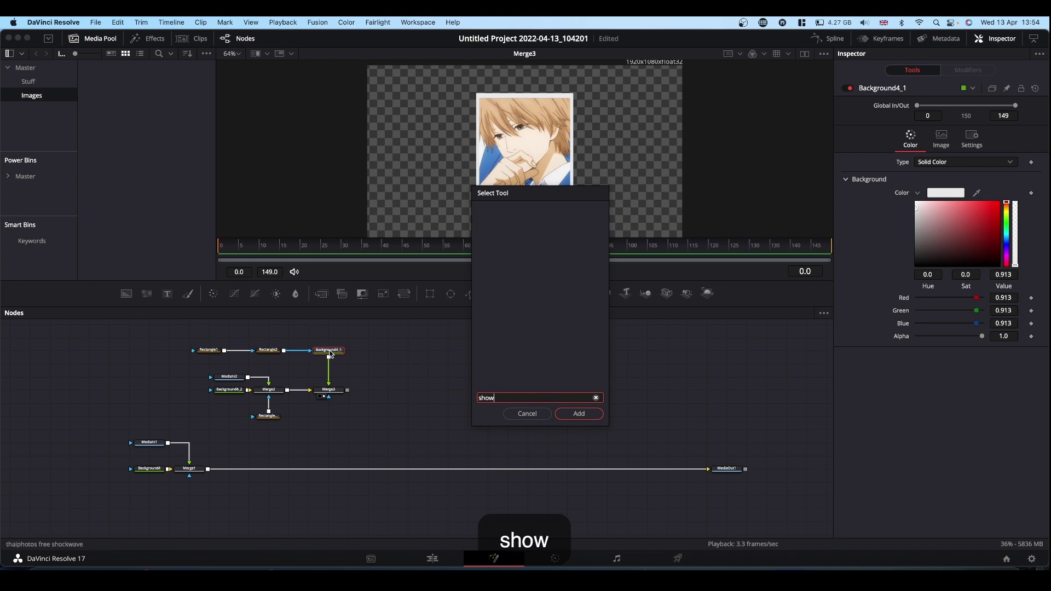
key("BackSpace")
key("BackSpace")
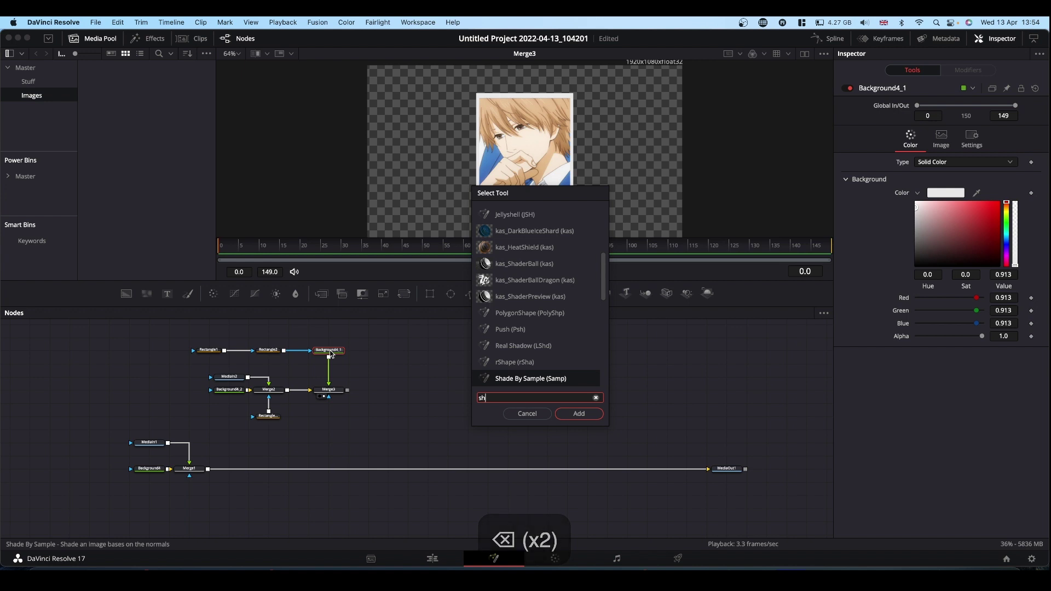
type("adow")
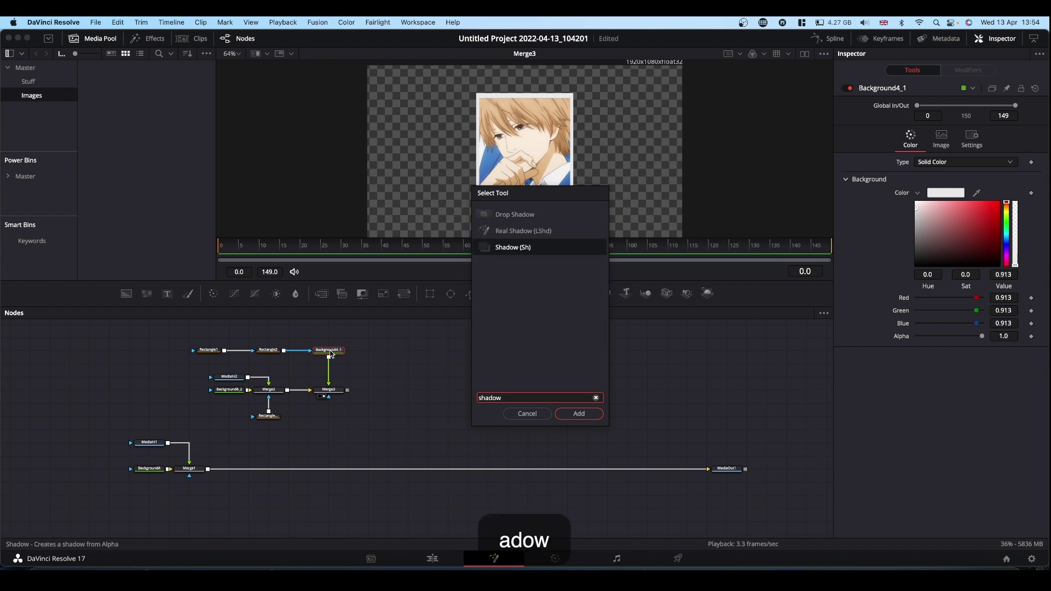
left_click(510, 214)
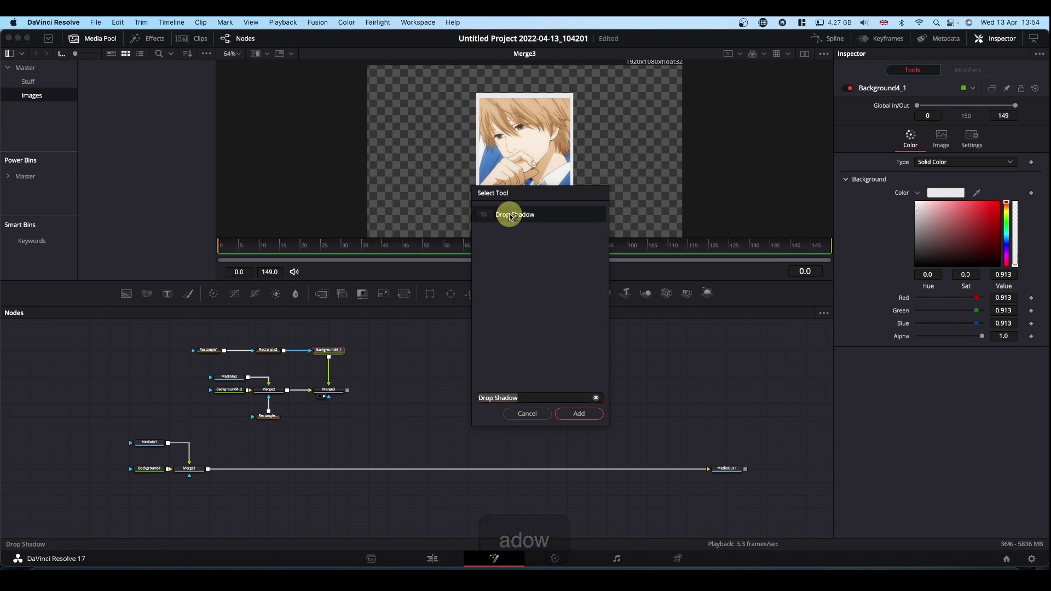
left_click(581, 415)
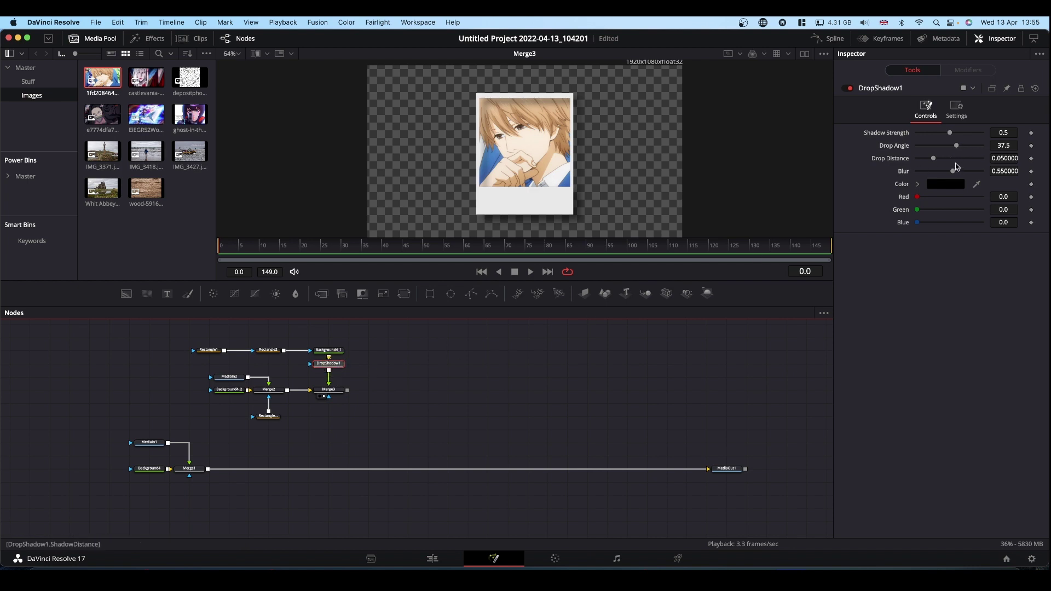
left_click_drag(1007, 157, 837, 160)
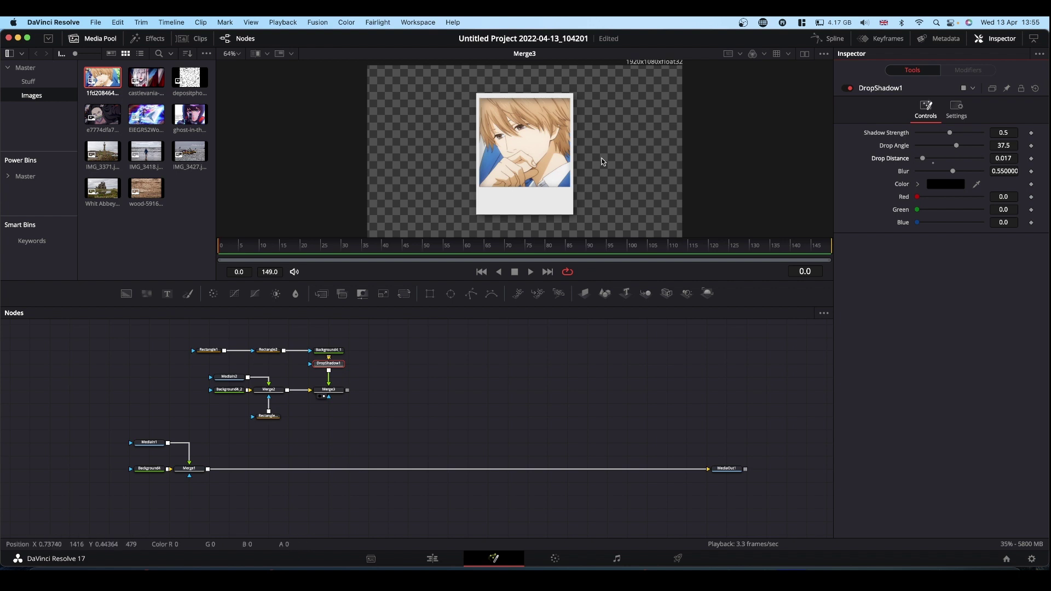
Save the project and tidy the rectangle and photo nodes in the node graph.
key("super+s")
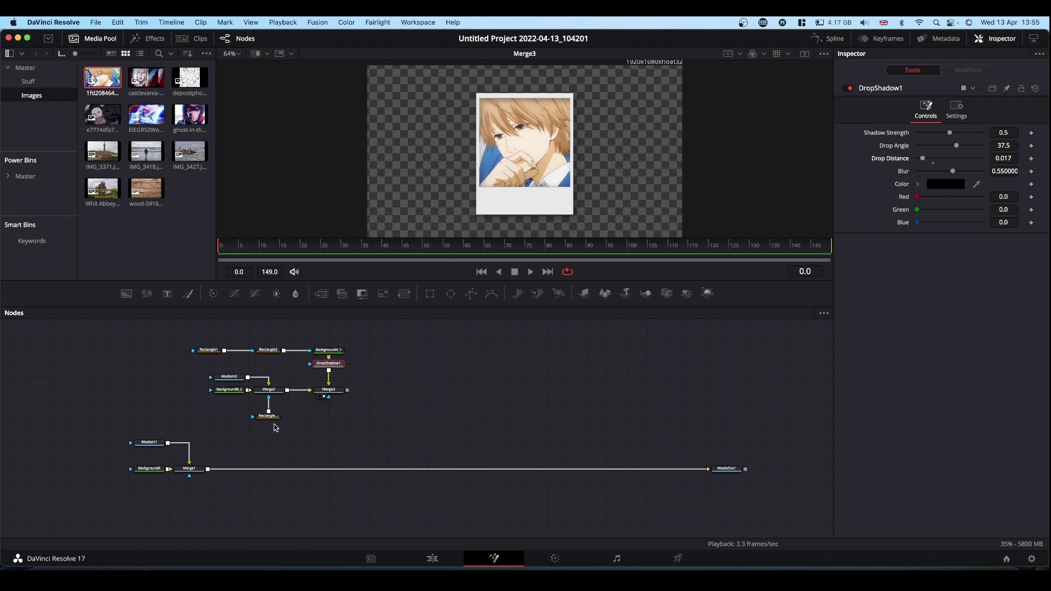
left_click_drag(271, 417, 270, 403)
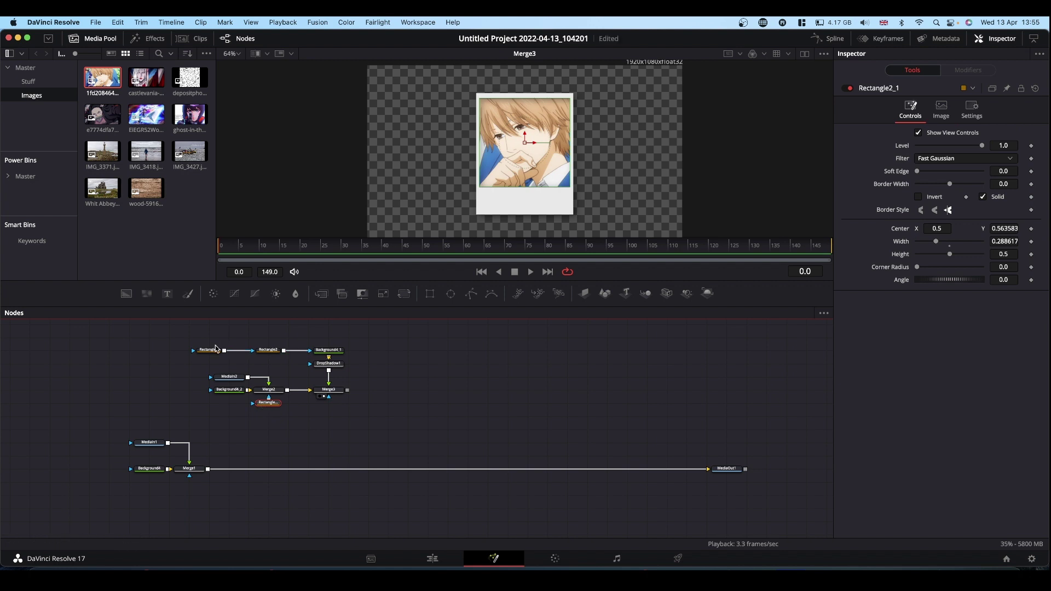
left_click_drag(216, 349, 288, 348)
left_click_drag(227, 335, 331, 376)
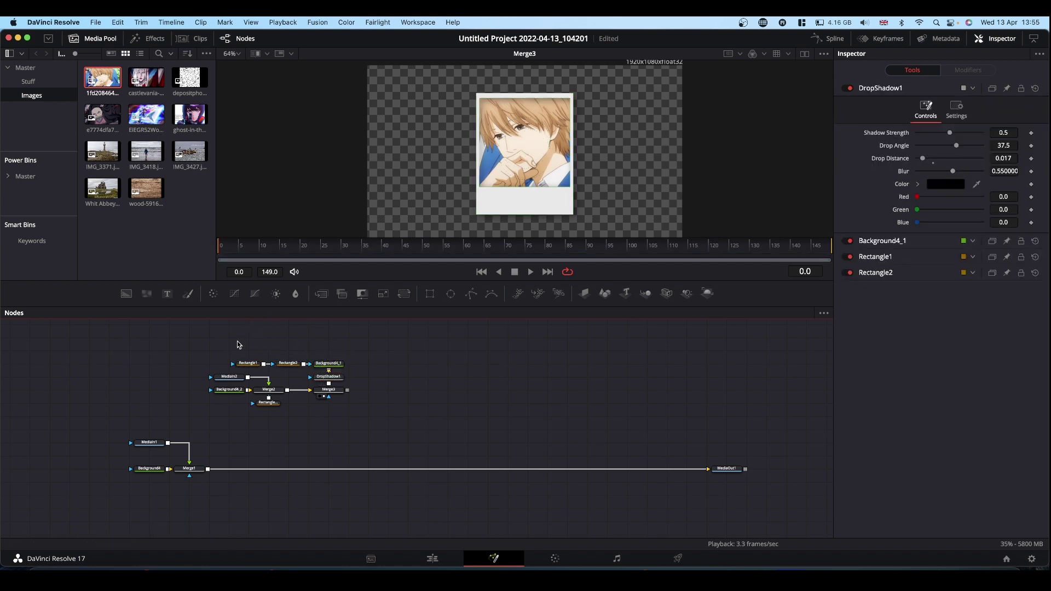
left_click_drag(237, 345, 287, 375)
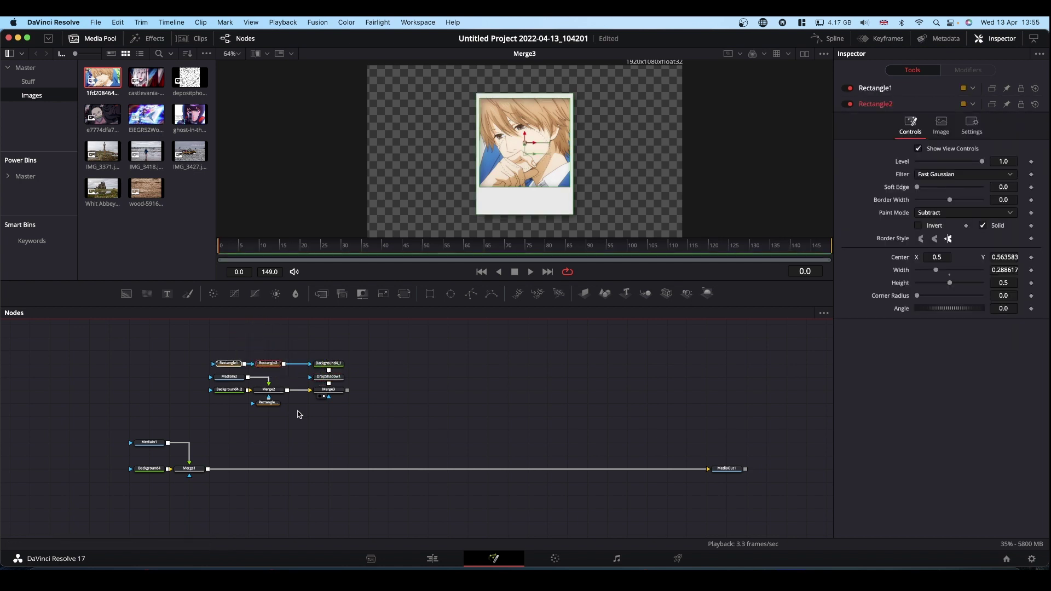
left_click_drag(203, 386, 285, 424)
left_click(392, 361)
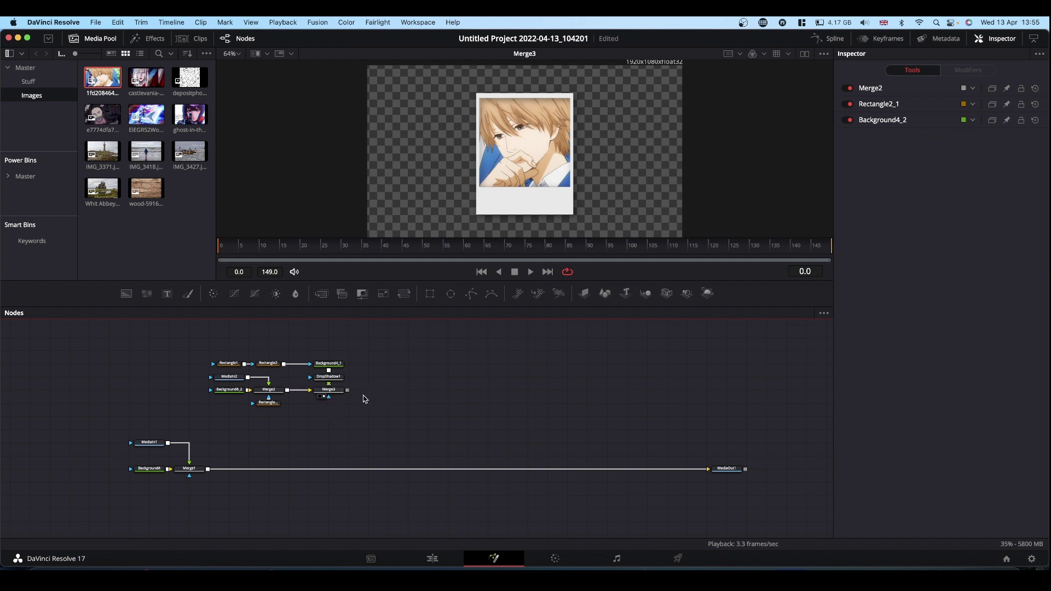
Add a Transform1 node after the card's final merge.
left_click(330, 390)
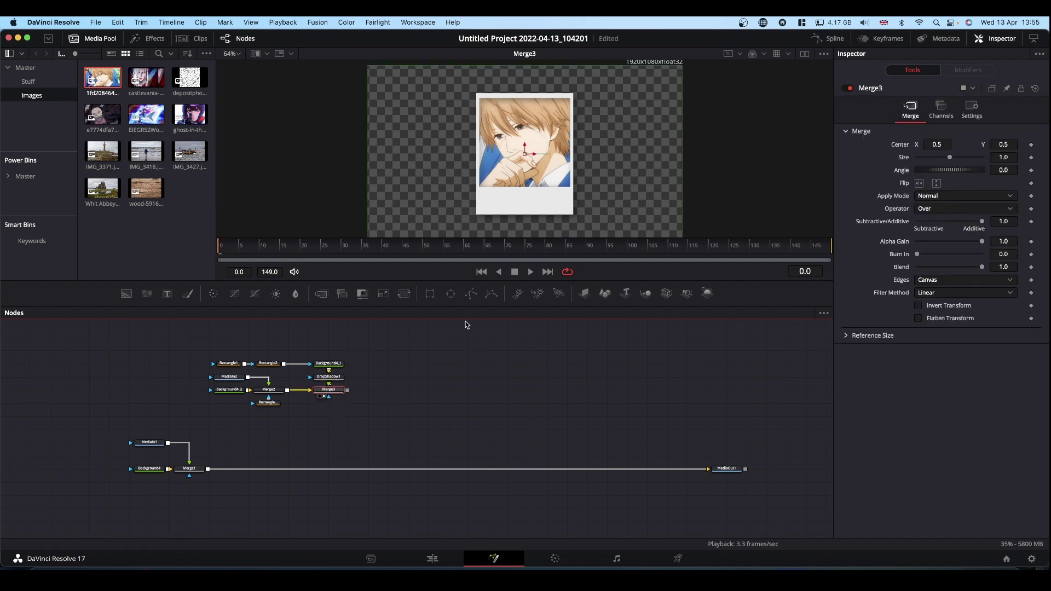
left_click(407, 296)
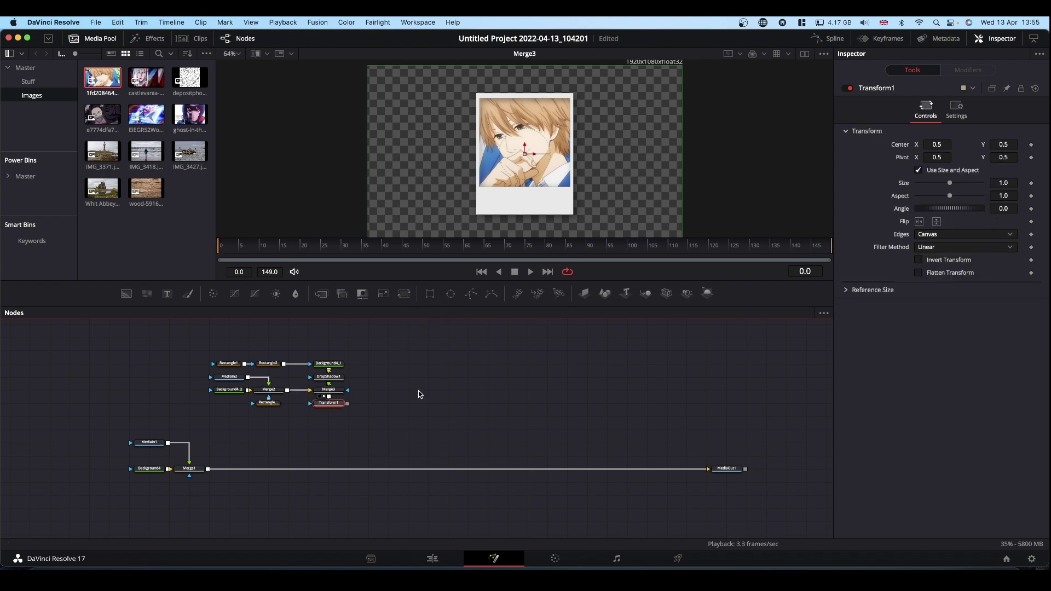
left_click(338, 412)
left_click_drag(338, 411, 326, 420)
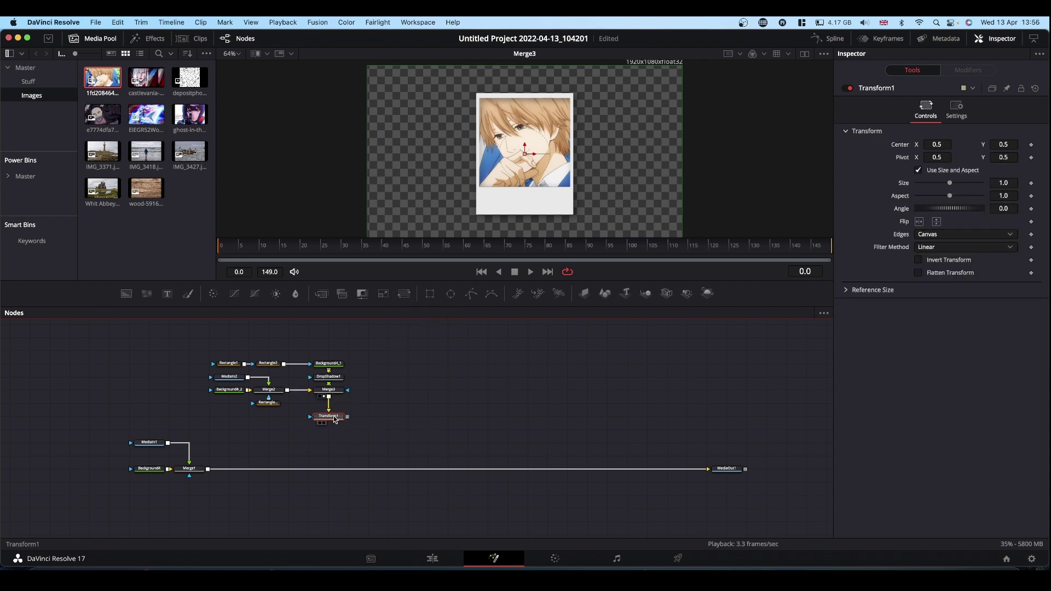
left_click(335, 419)
Scale the card to 0.598, shift it left to 0.187804, 0.505780, and tilt it 15.7 degrees.
left_click_drag(1007, 183, 937, 182)
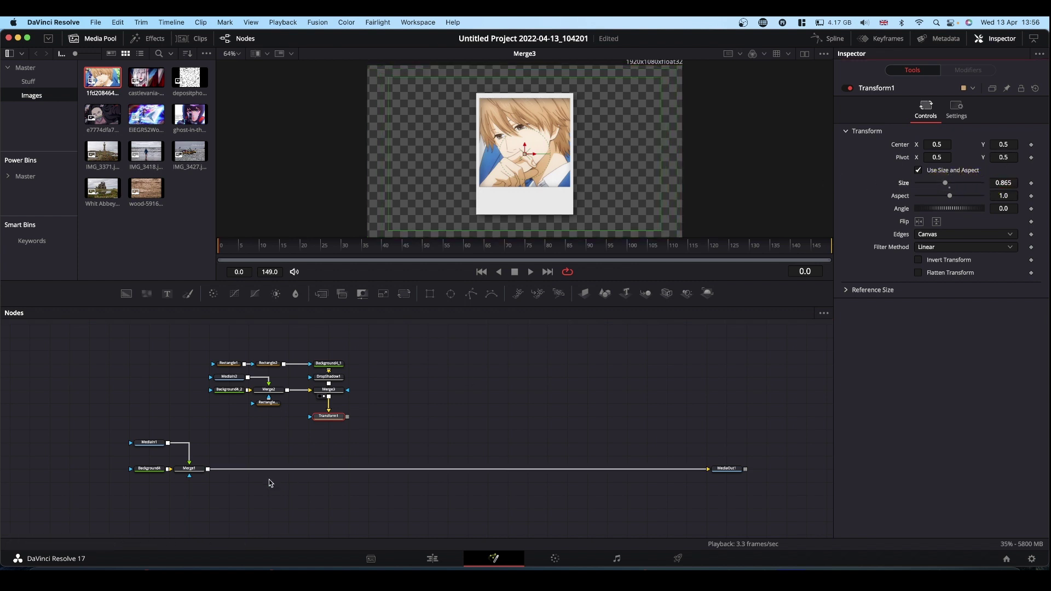
left_click_drag(327, 414, 502, 179)
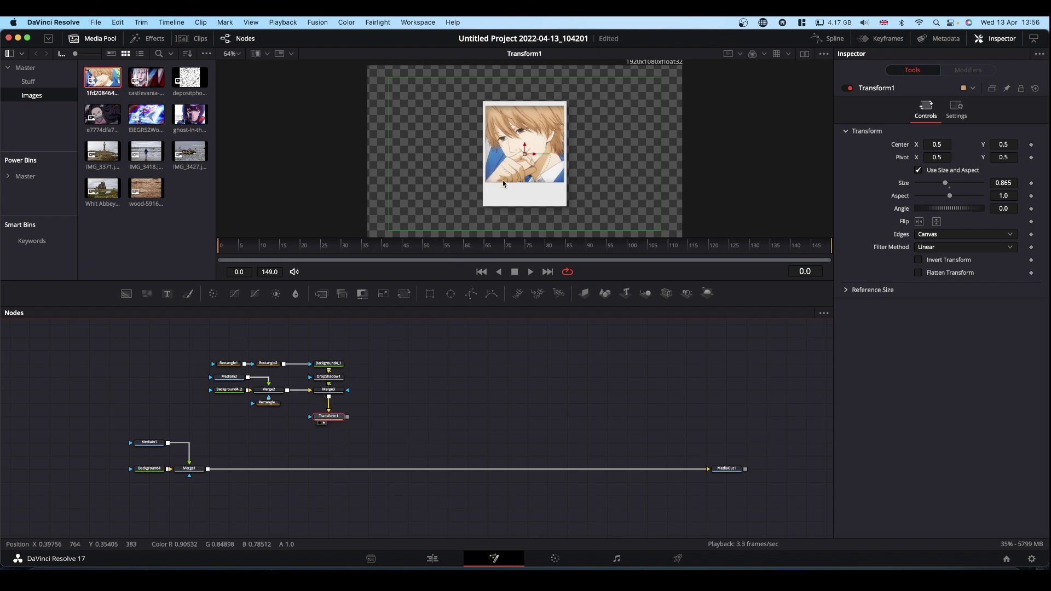
left_click_drag(1008, 183, 876, 204)
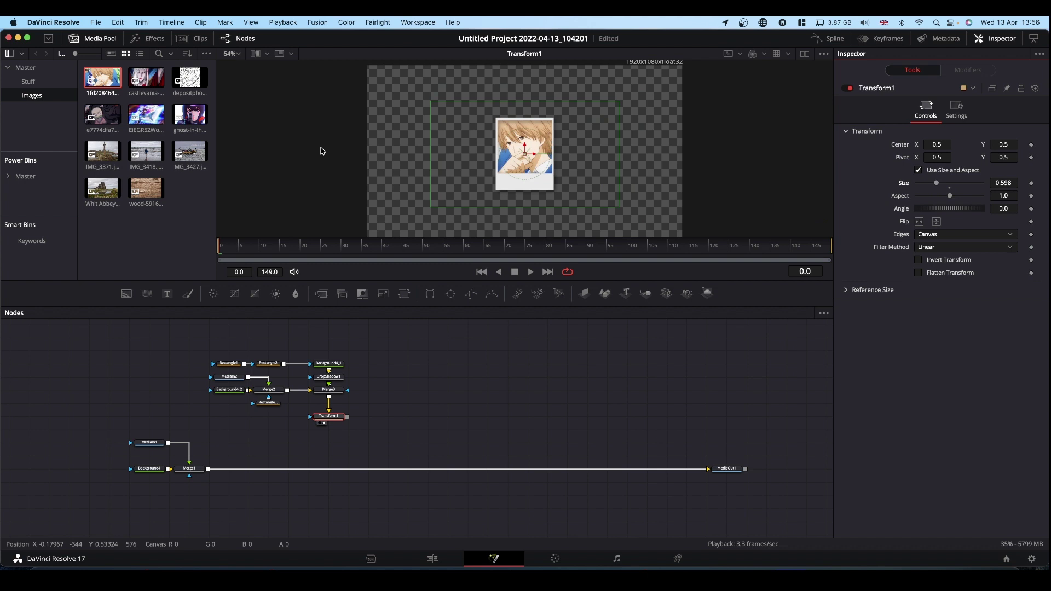
left_click_drag(525, 157, 429, 154)
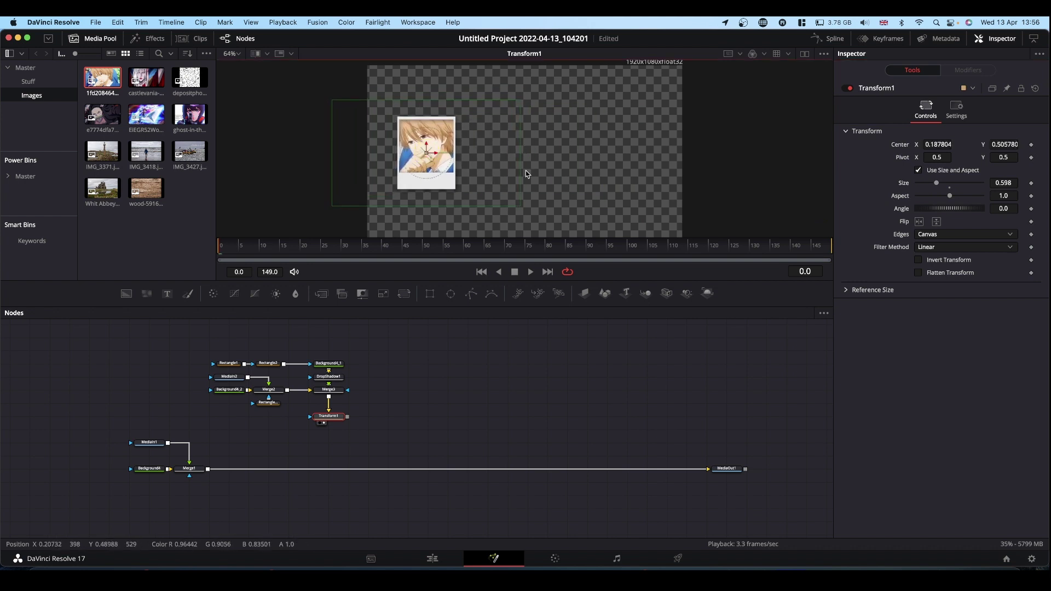
left_click_drag(964, 212, 962, 211)
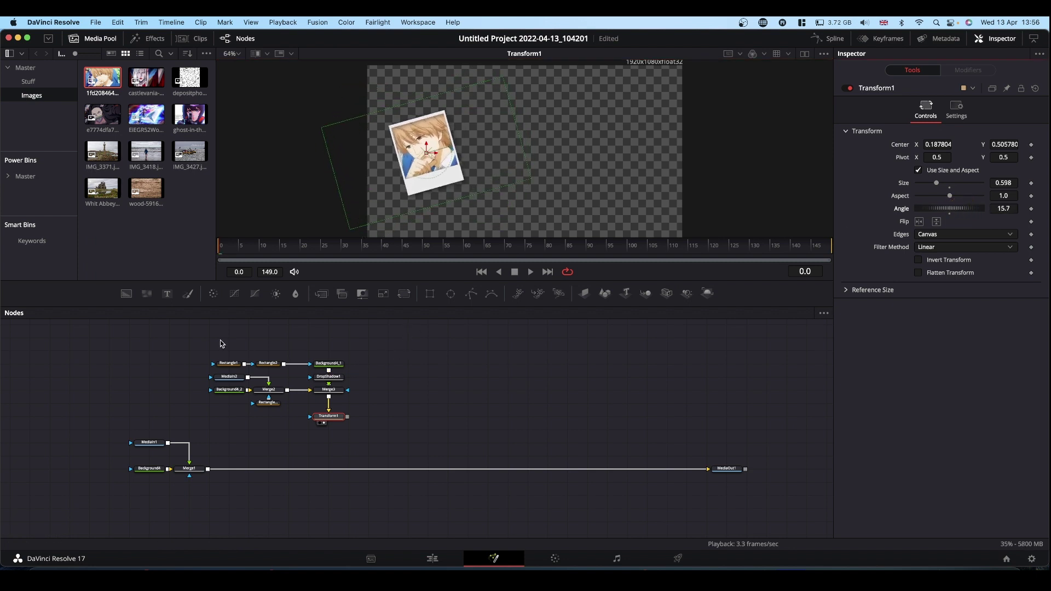
Composite the tilted card over the doodle background through Merge4 and view MediaOut1 in the viewer.
left_click_drag(195, 333, 208, 472)
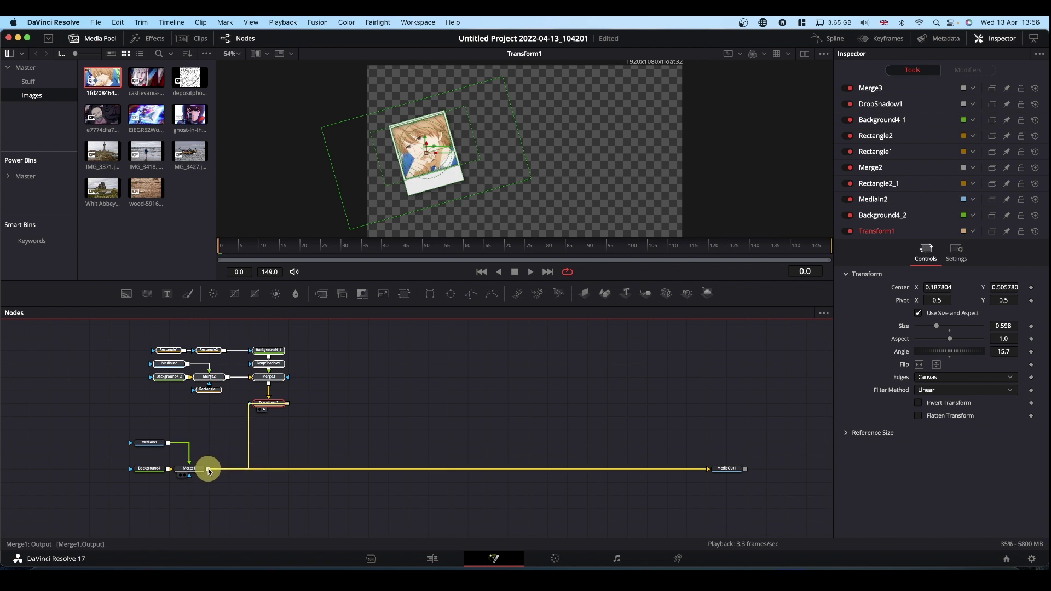
left_click_drag(208, 472, 208, 472)
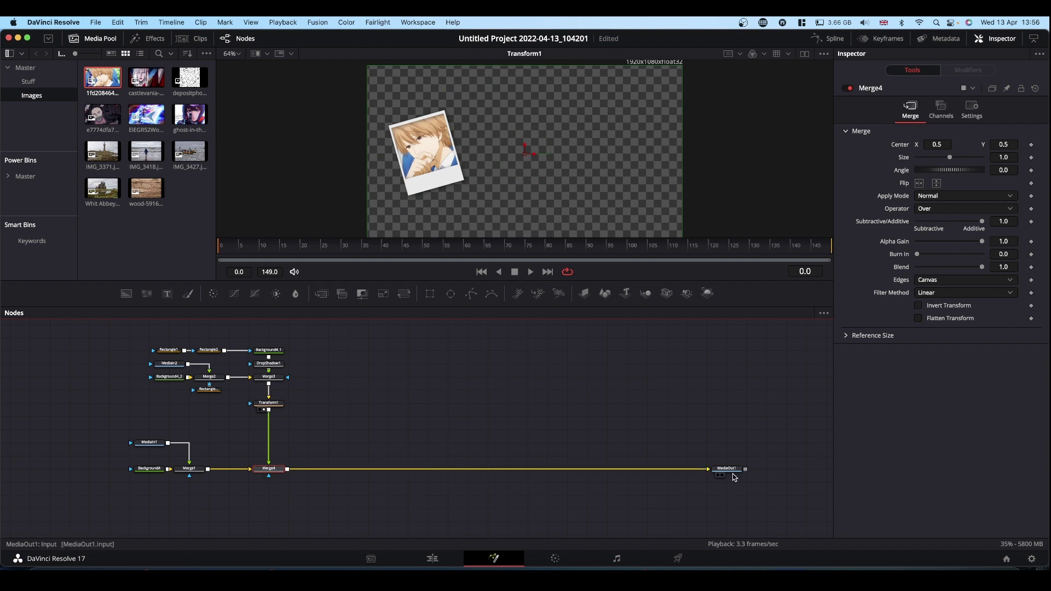
left_click_drag(727, 469, 507, 131)
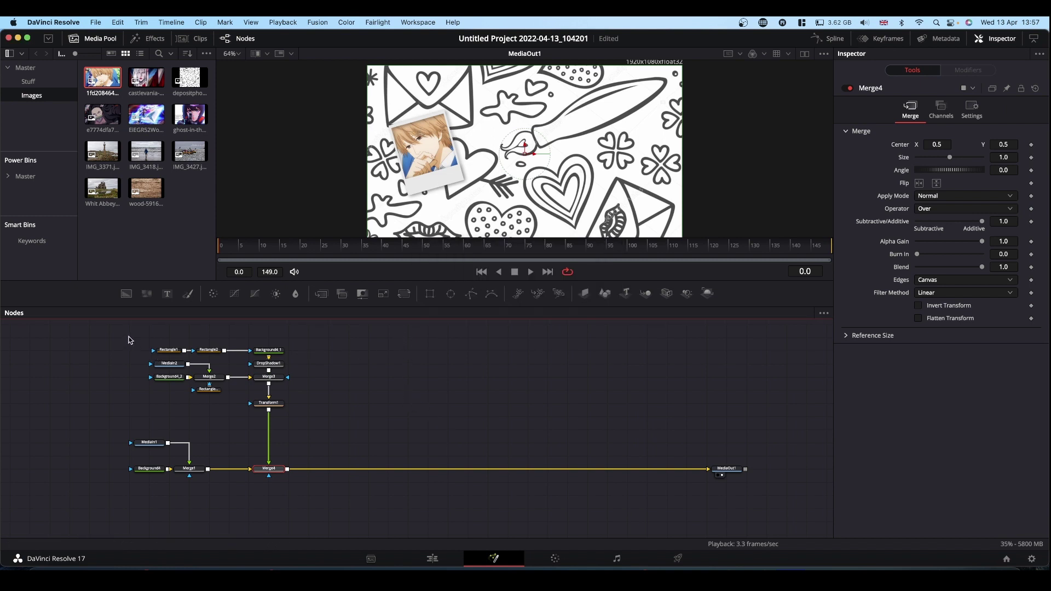
Copy and paste the whole polaroid node group, joining Transform1_1 to the main chain via Merge5.
left_click_drag(129, 338, 306, 420)
key("super+c")
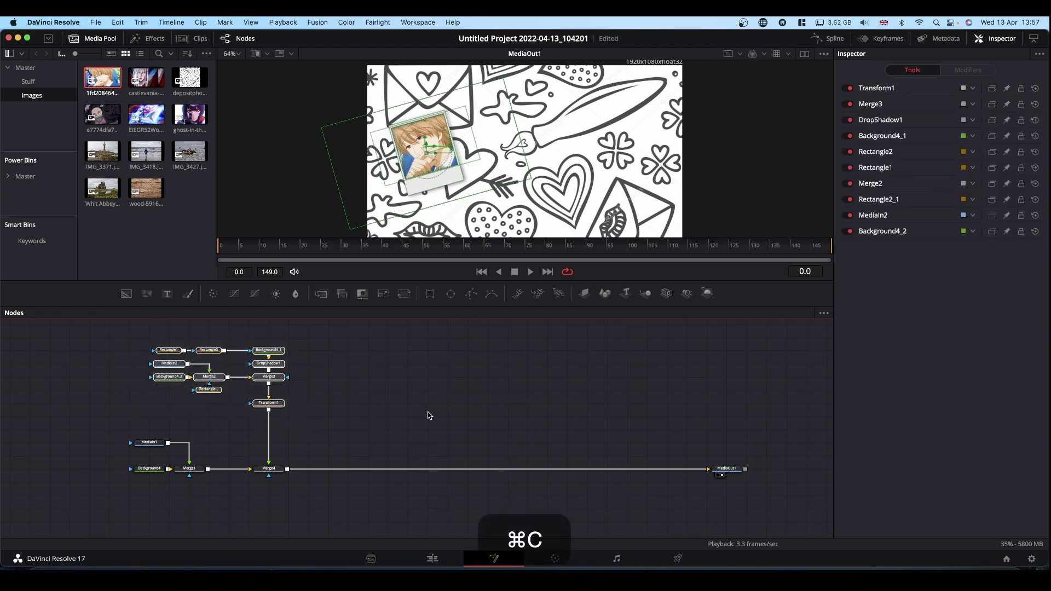
key("super+v")
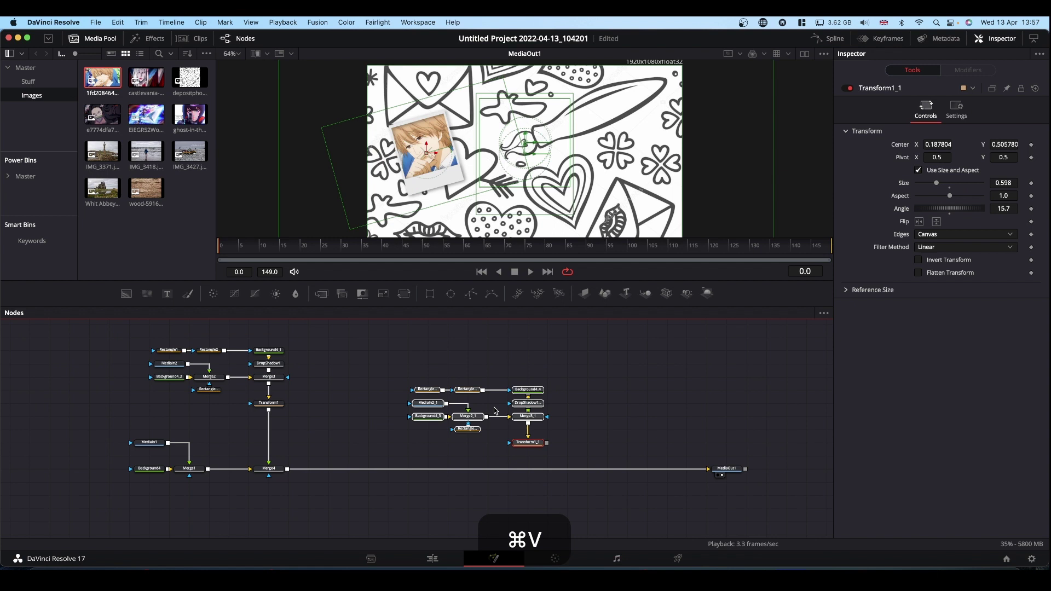
left_click_drag(520, 429, 288, 469)
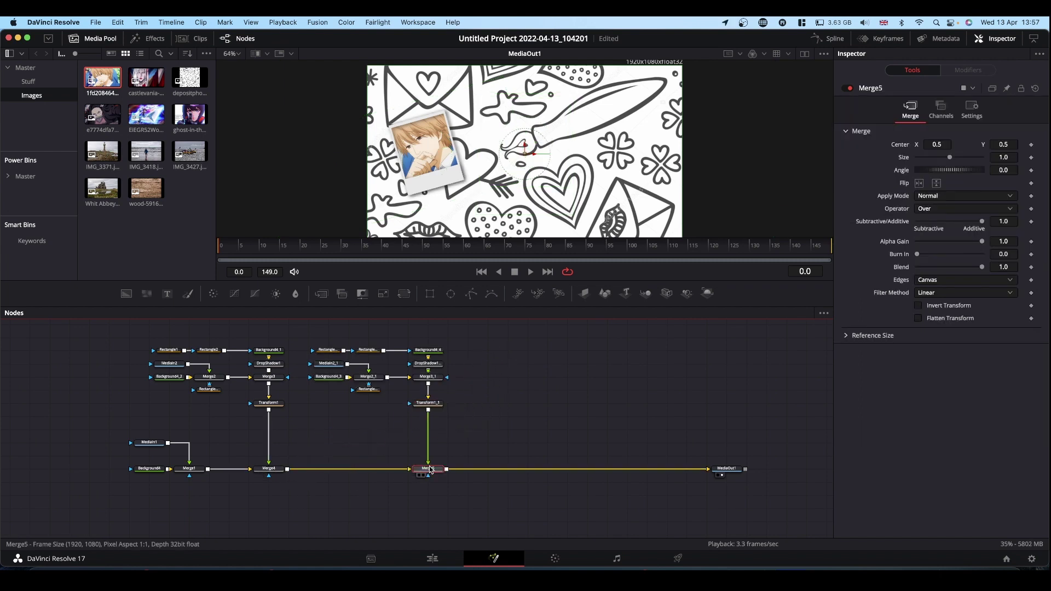
Replace the second card's image with a different Media Pool clip, with Merge2_1 Size lowered to about 1.0.
left_click(333, 365)
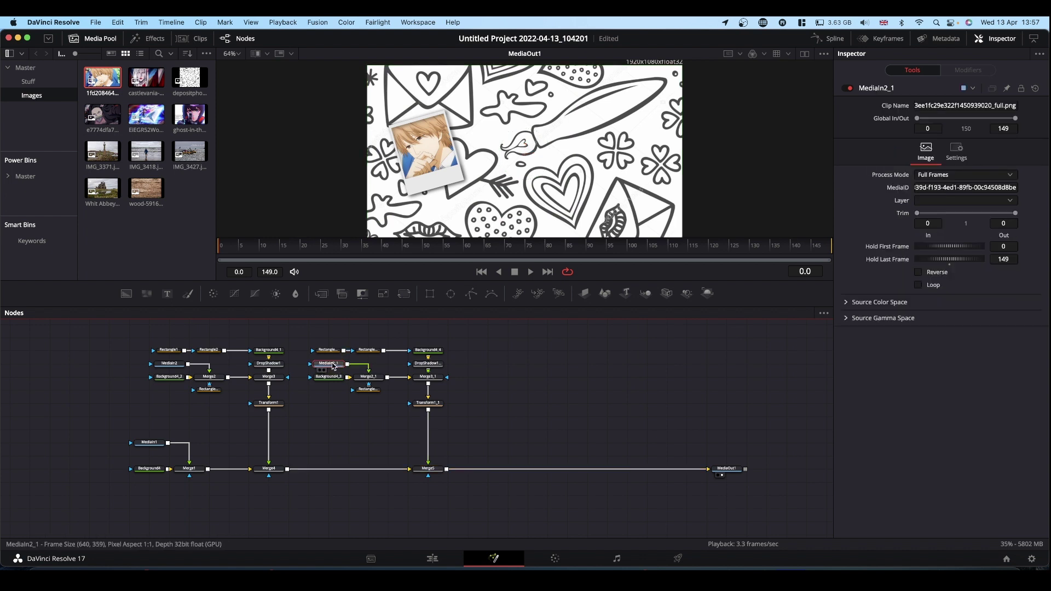
key("BackSpace")
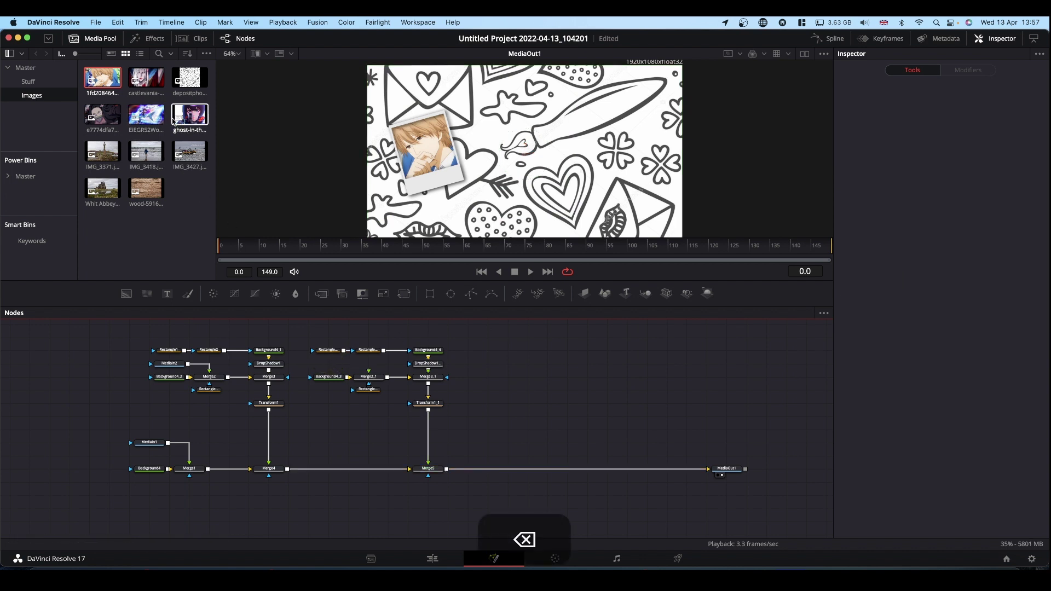
left_click_drag(200, 117, 370, 374)
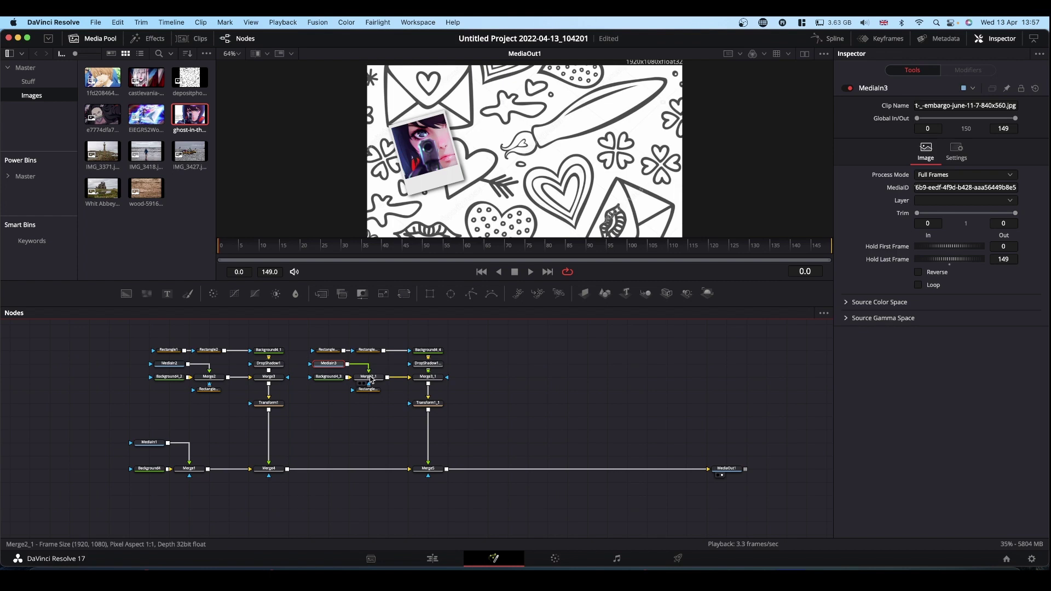
left_click(370, 377)
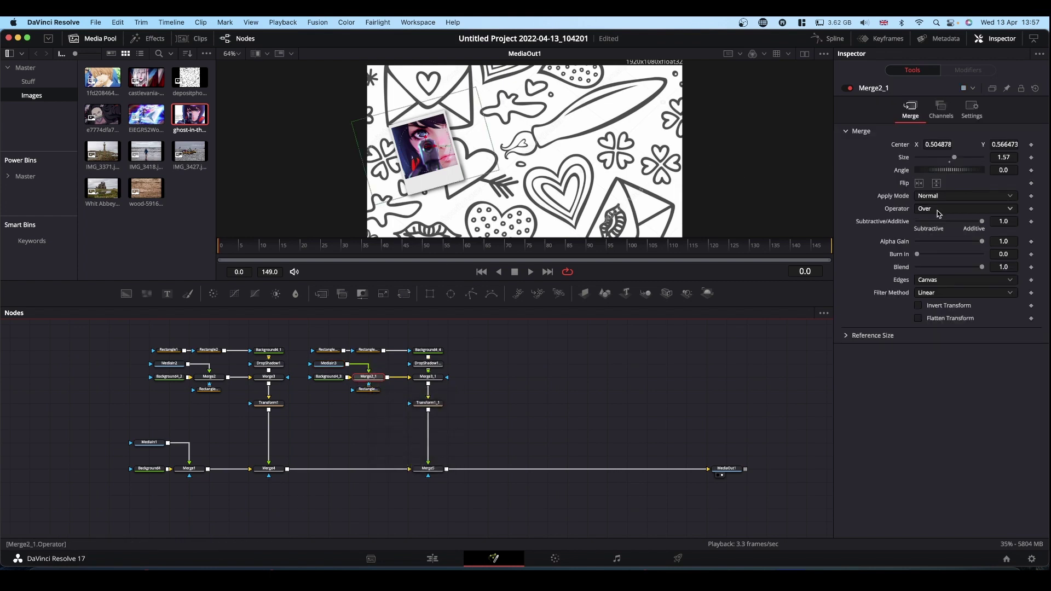
left_click_drag(1007, 155, 714, 155)
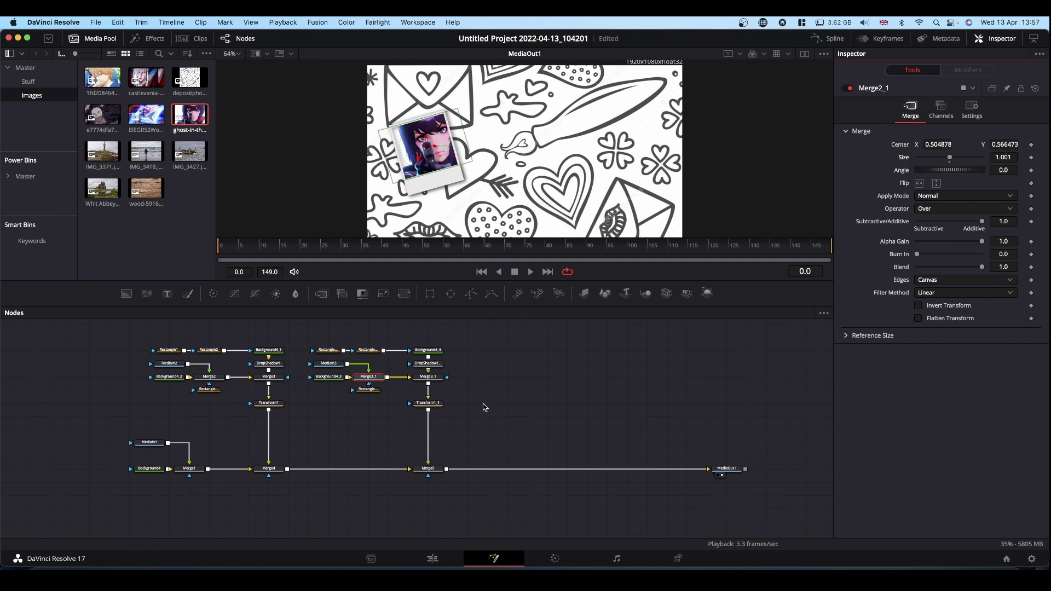
Move the second card right to centre 0.399186, 0.569364 and tilt it -13.0 degrees.
left_click(427, 404)
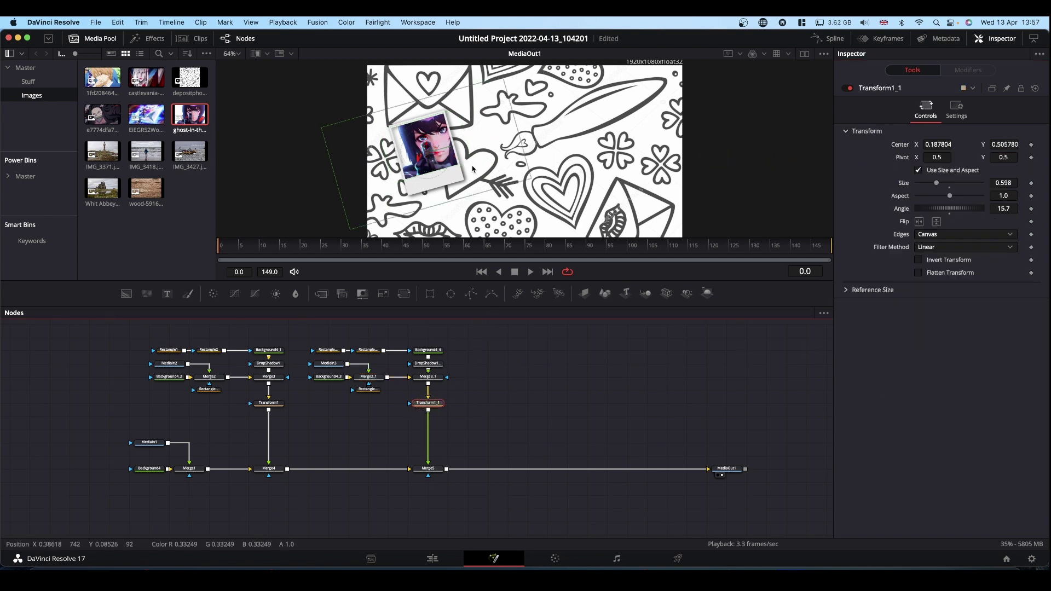
left_click_drag(427, 156, 493, 153)
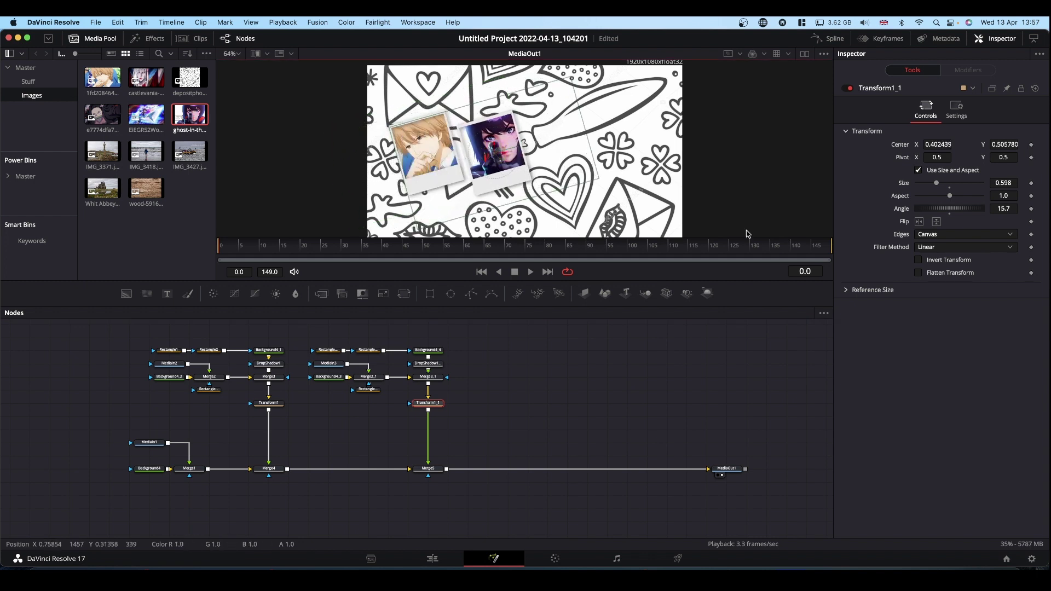
left_click_drag(966, 209, 963, 211)
left_click_drag(496, 147, 493, 145)
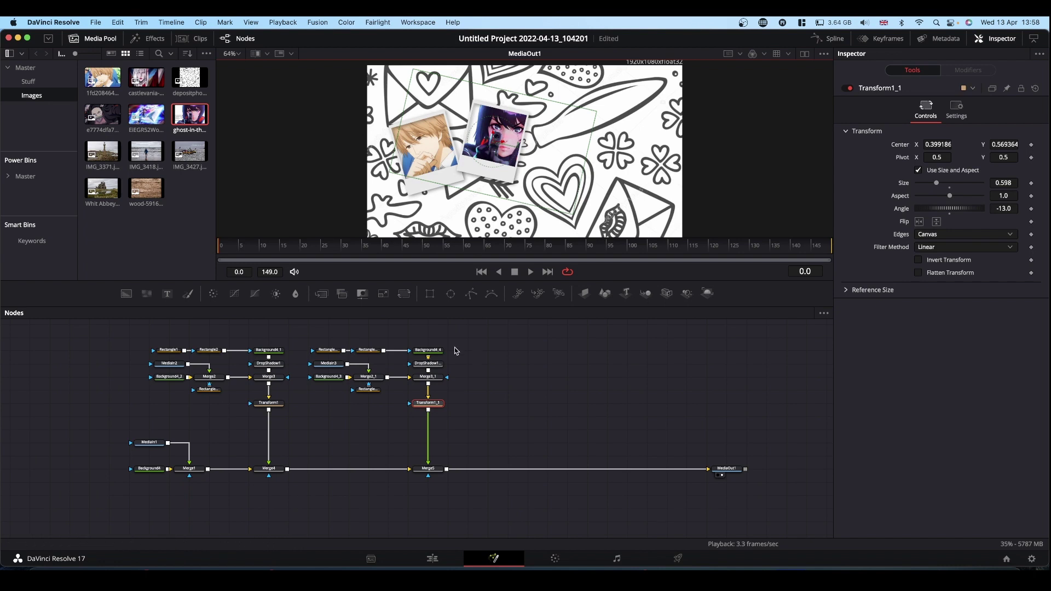
Shift the second card's node group about 390 px right, toward MediaOut1.
left_click_drag(323, 333, 639, 468)
left_click(432, 470)
left_click(539, 431)
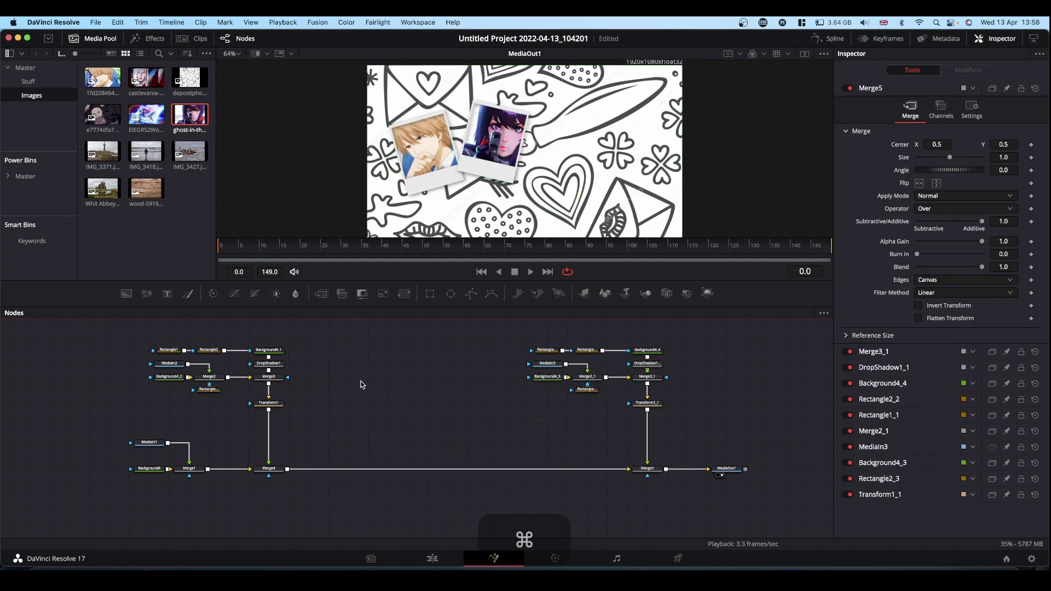
Paste a third card group joined via Merge6 and swap its image for new clip MediaIn4.
key("super+v")
left_click_drag(467, 432, 287, 471)
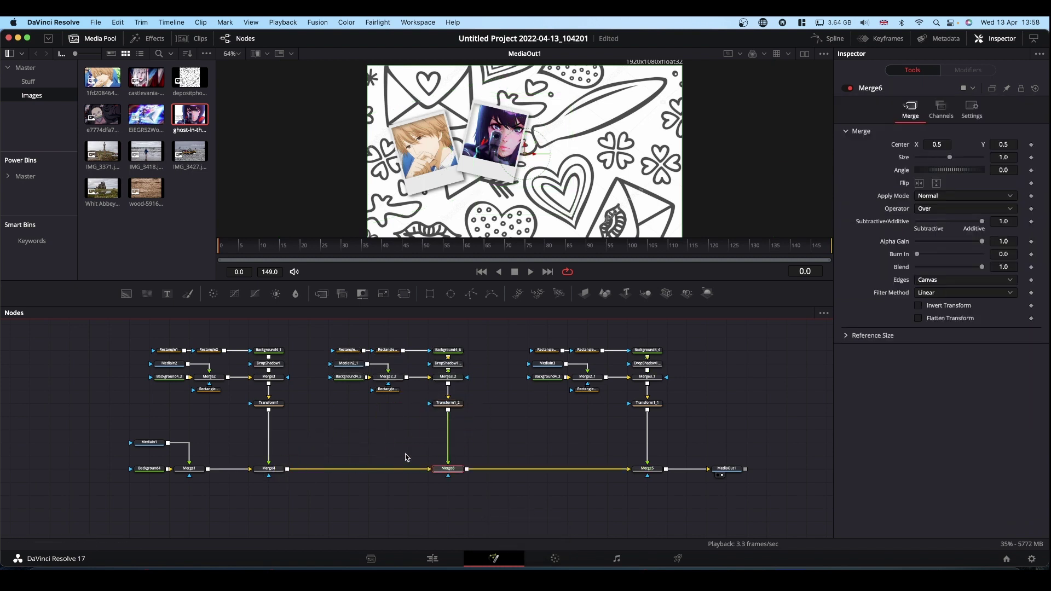
left_click(346, 366)
key("BackSpace")
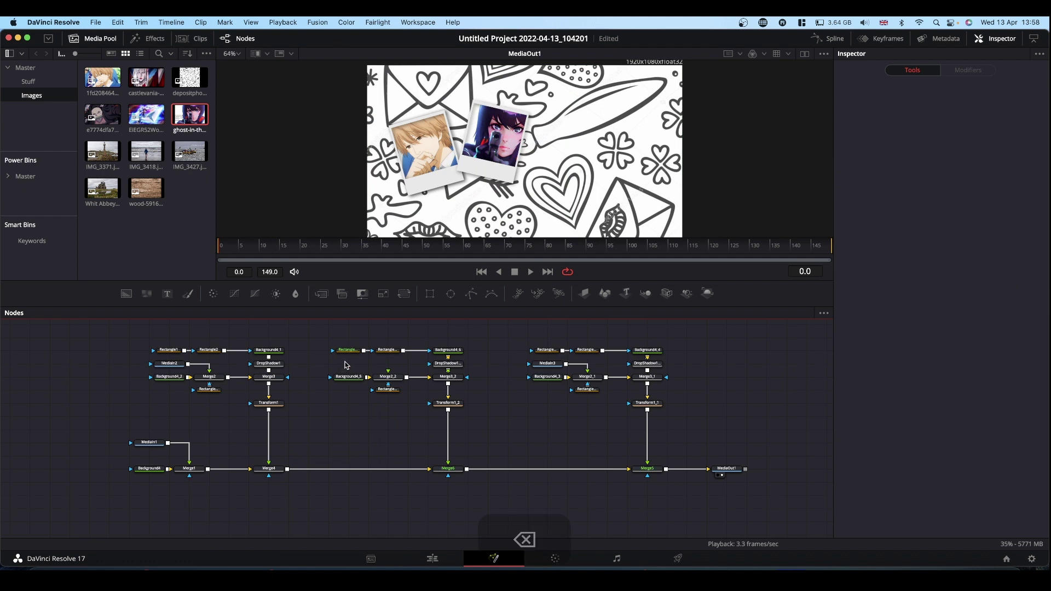
left_click_drag(98, 115, 388, 371)
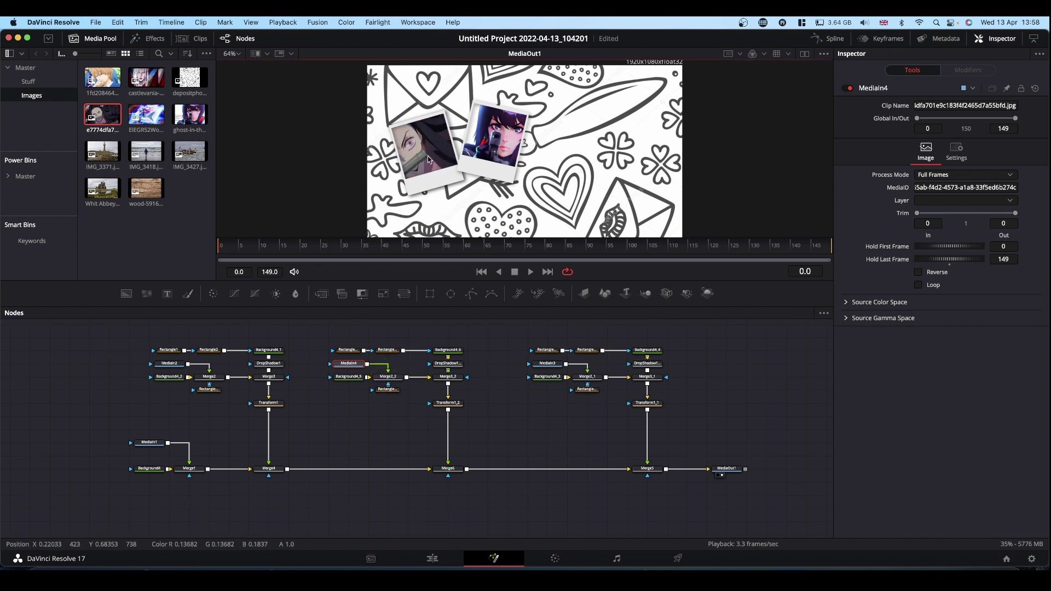
Shrink Merge2_2's picture to about size 1.0 and move Transform1_2 to 0.584552, 0.502890.
left_click(389, 376)
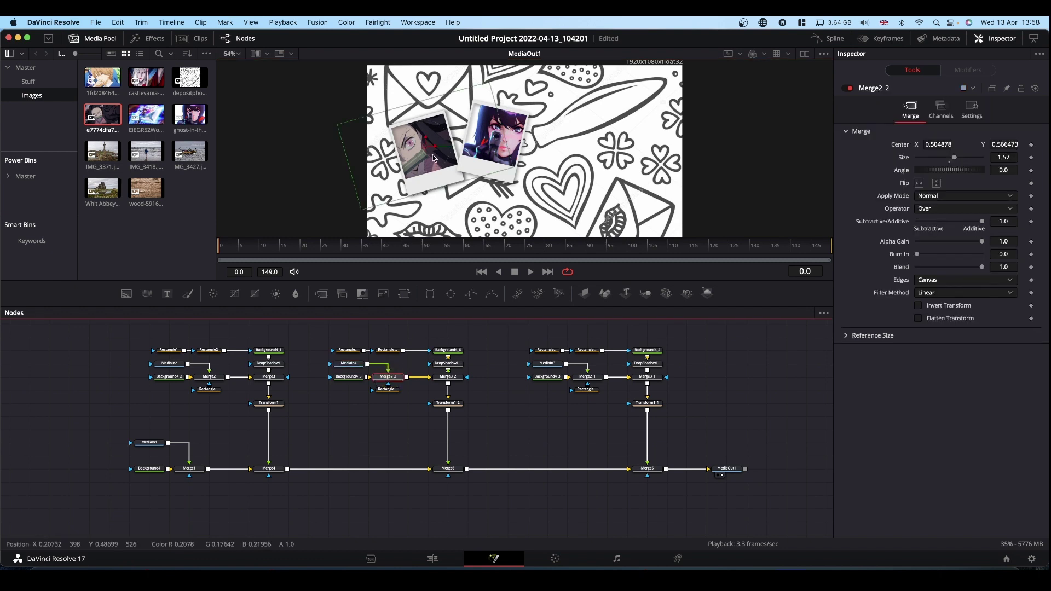
left_click_drag(514, 169, 438, 143)
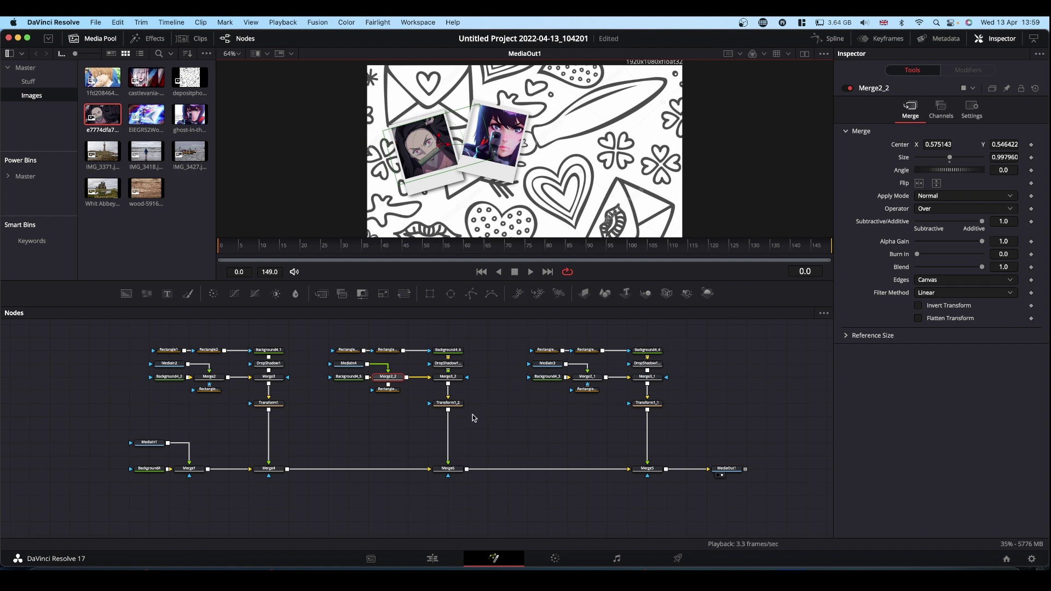
left_click(450, 404)
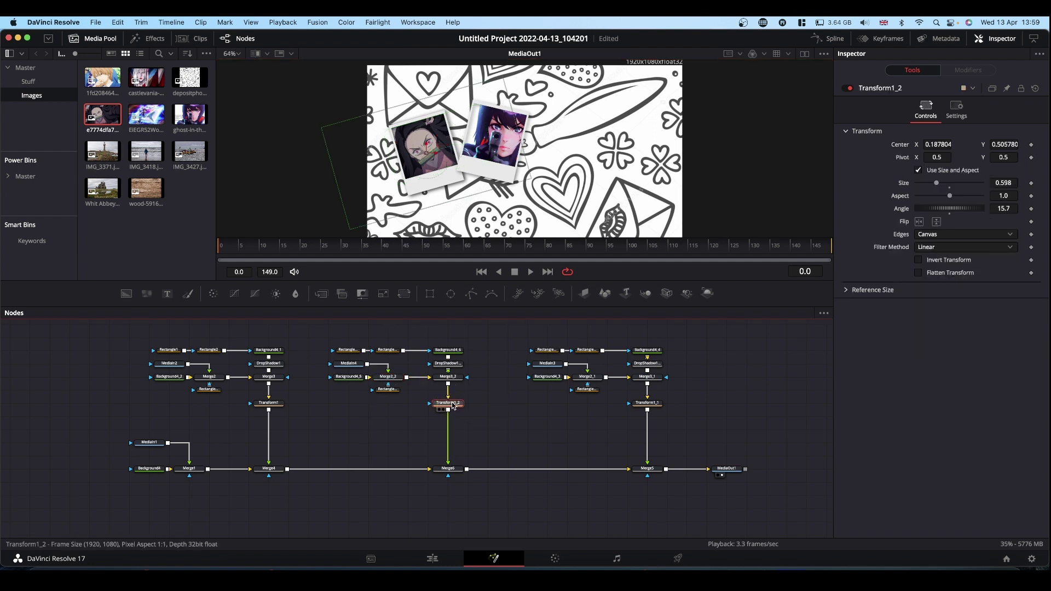
left_click_drag(427, 156, 552, 157)
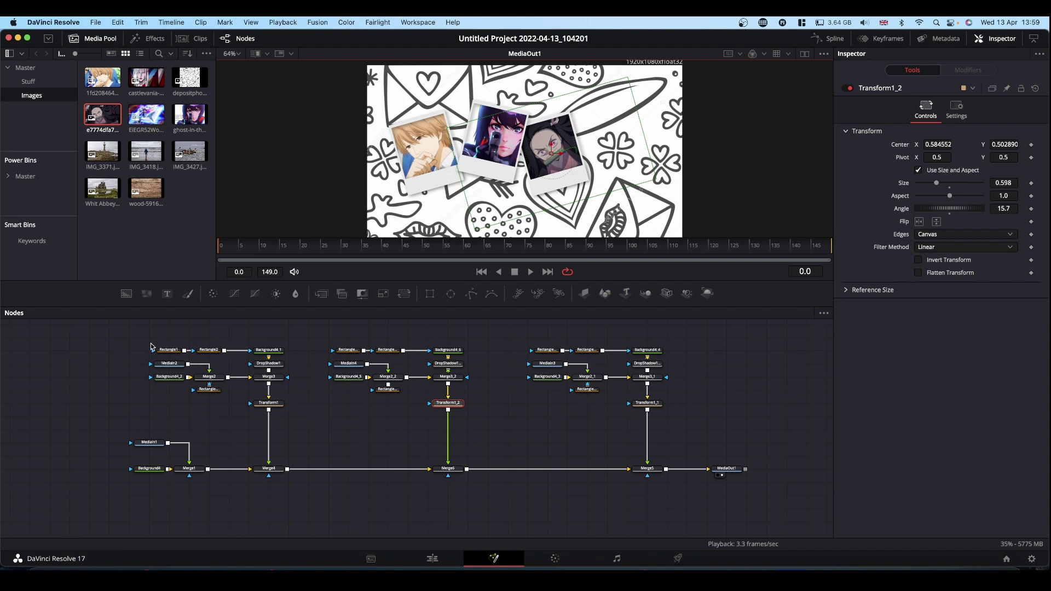
Shift all nodes left and paste a fourth card group feeding the main chain through Merge7.
left_click_drag(100, 334, 533, 472)
left_click(628, 393)
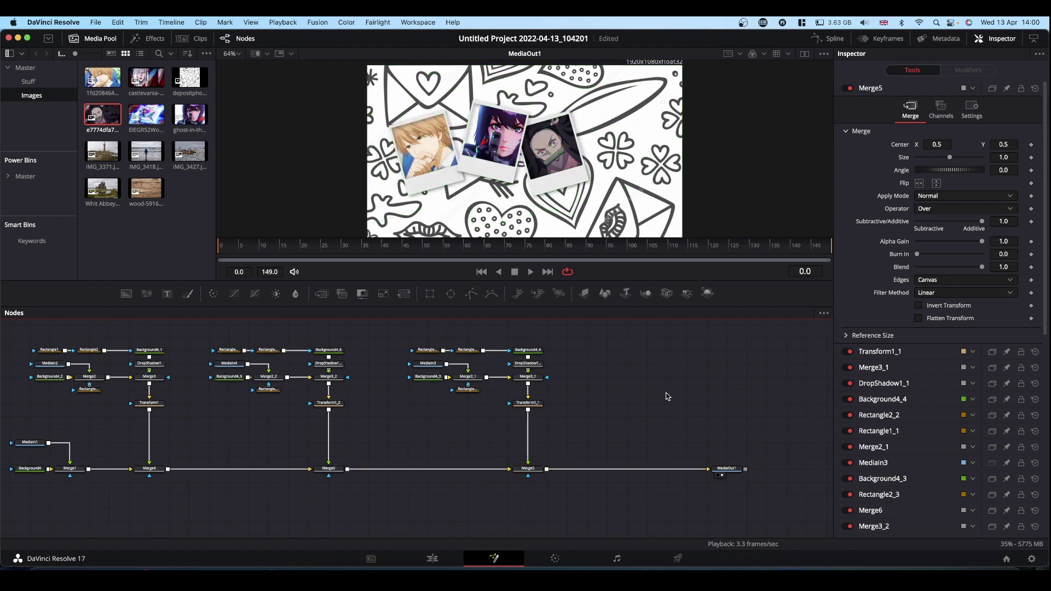
key("super+v")
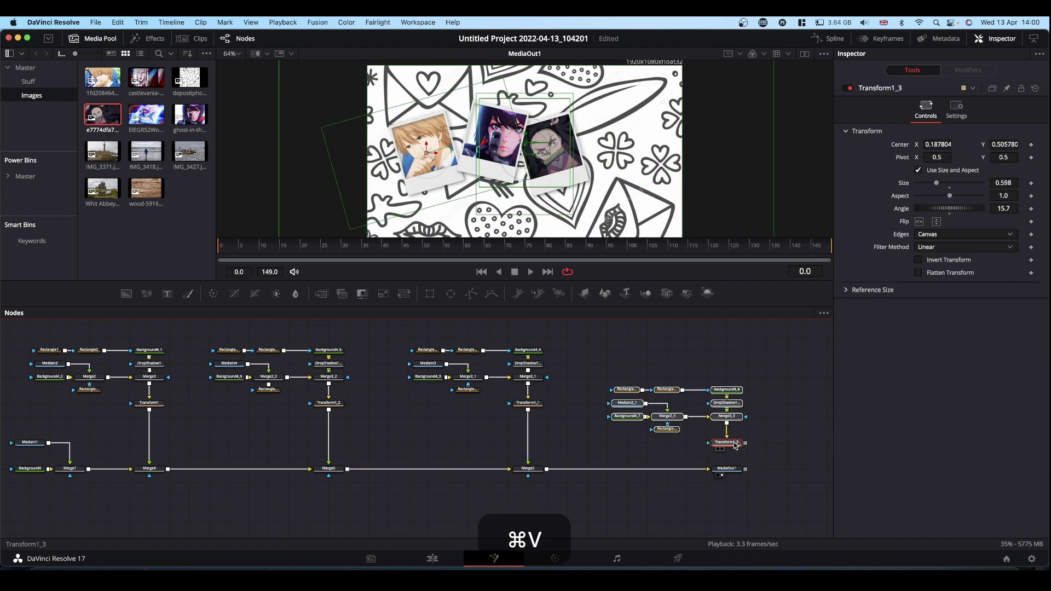
left_click_drag(734, 443, 546, 469)
Replace the fourth card's old image node with the castlevania clip as MediaIn5.
left_click(587, 366)
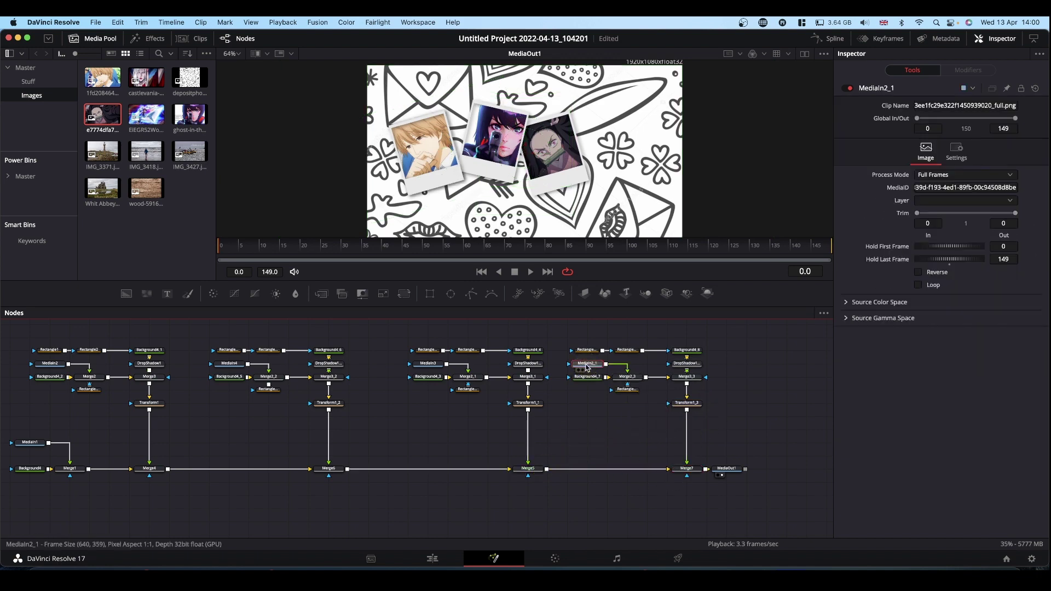
key("BackSpace")
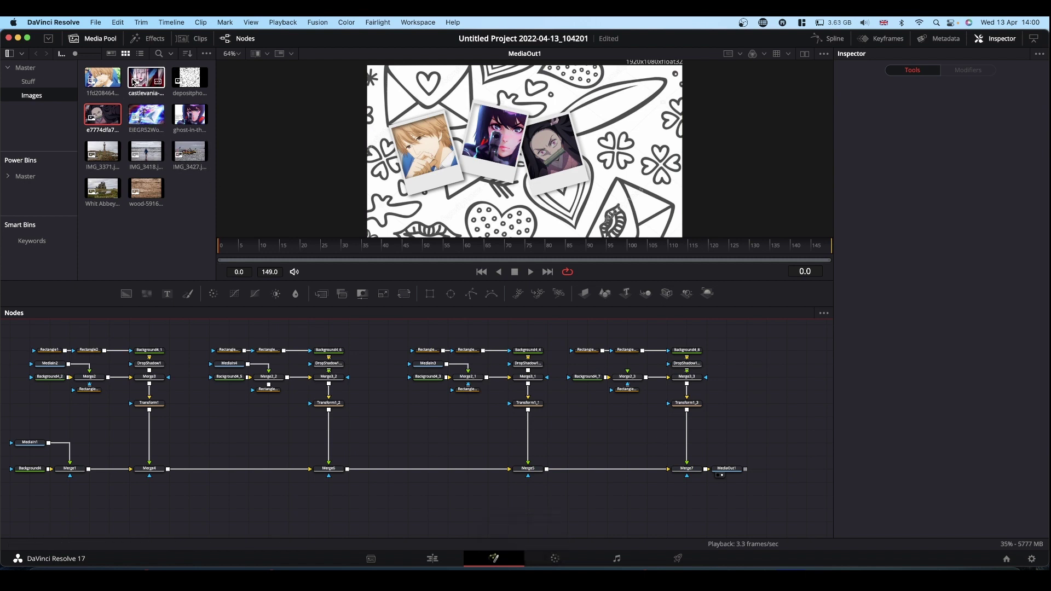
left_click_drag(139, 80, 629, 381)
Set Merge2_3 Size to 0.898388 with centre 0.600909, 0.548608 inside the frame.
left_click(628, 378)
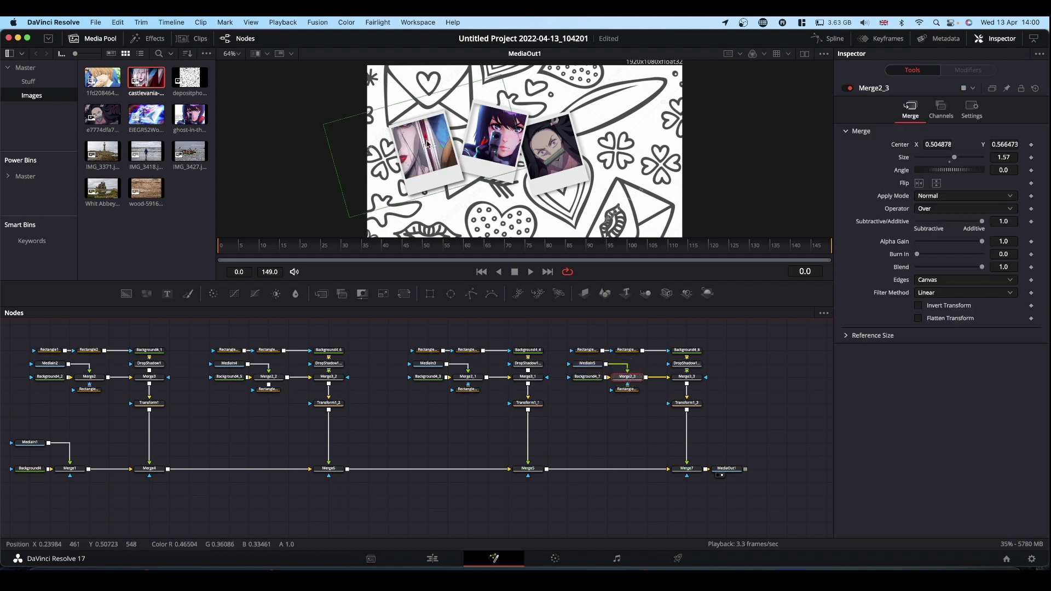
left_click_drag(324, 129, 372, 140)
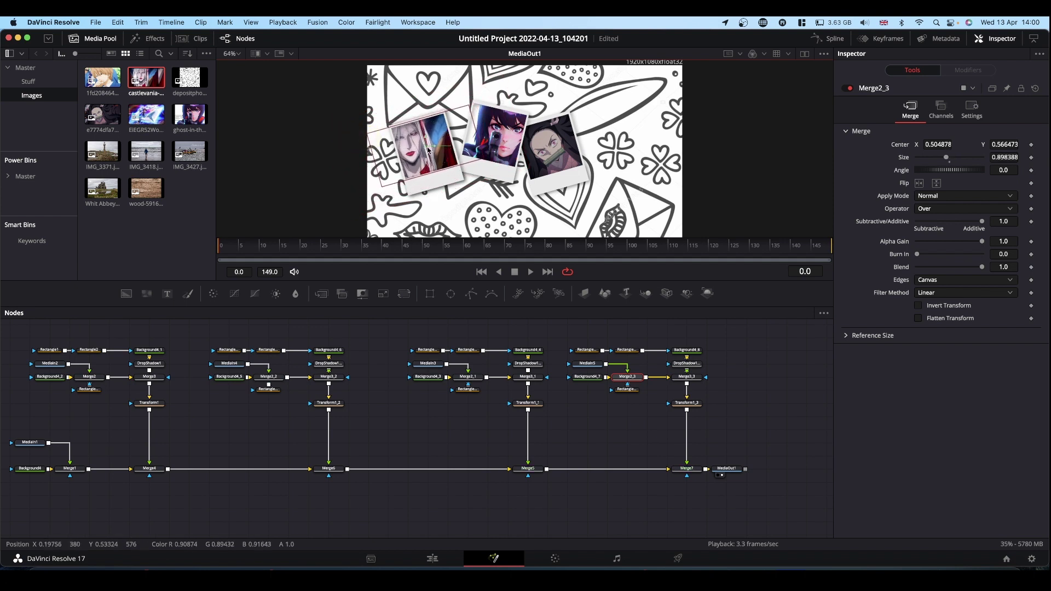
left_click_drag(433, 155, 445, 145)
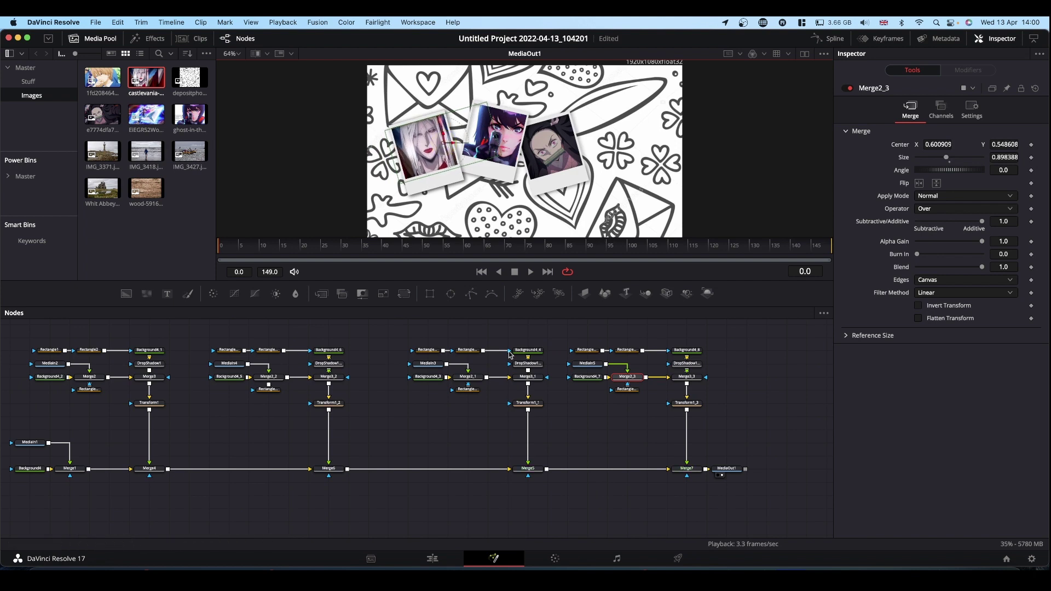
Move Transform1_3 to centre 0.795934, 0.575144 and set its Angle to -13.0.
left_click(688, 403)
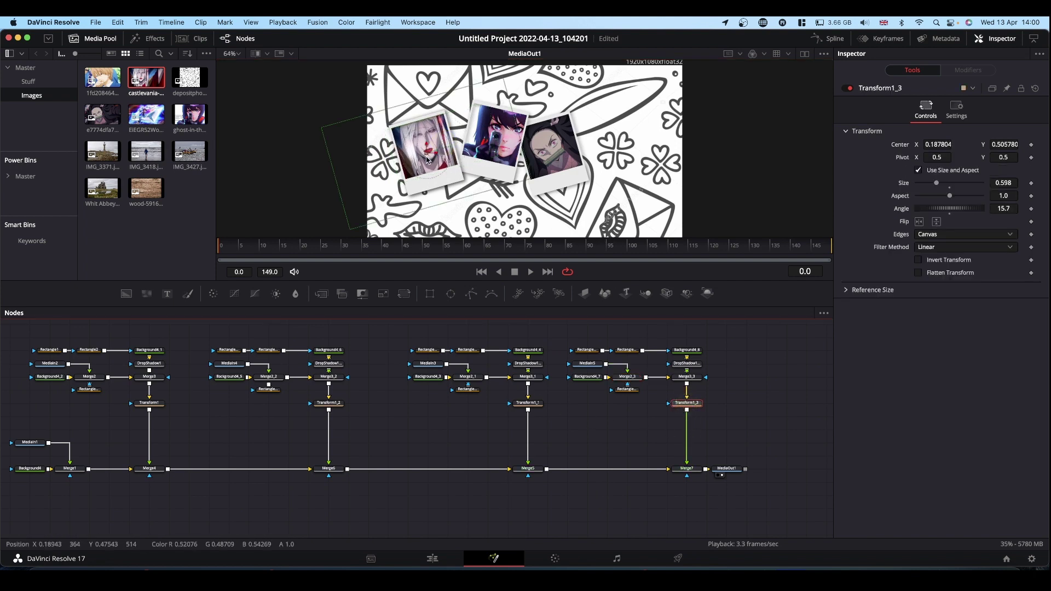
left_click_drag(427, 157, 619, 145)
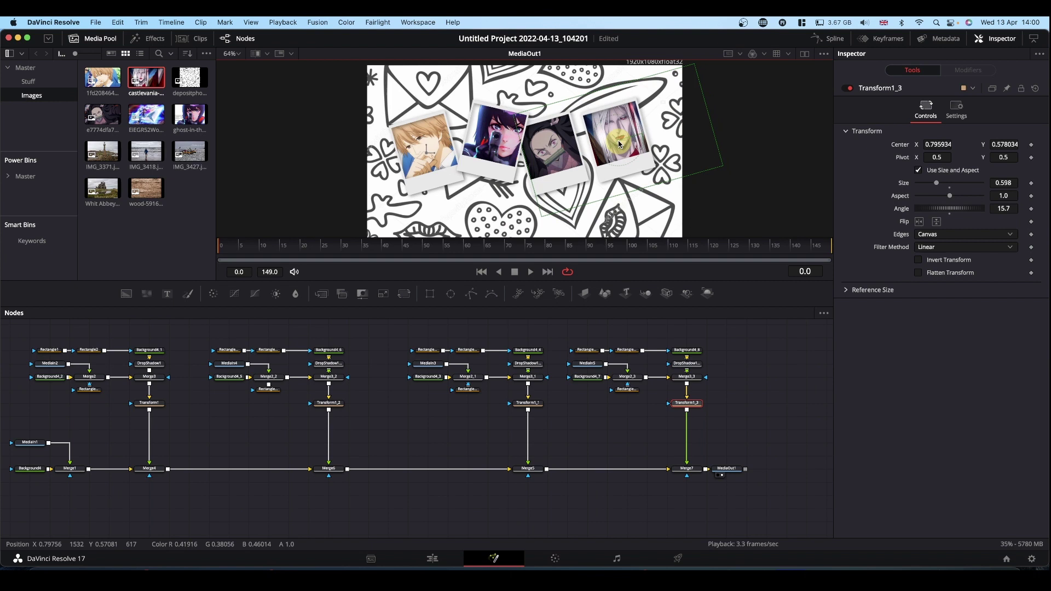
left_click_drag(942, 210, 938, 212)
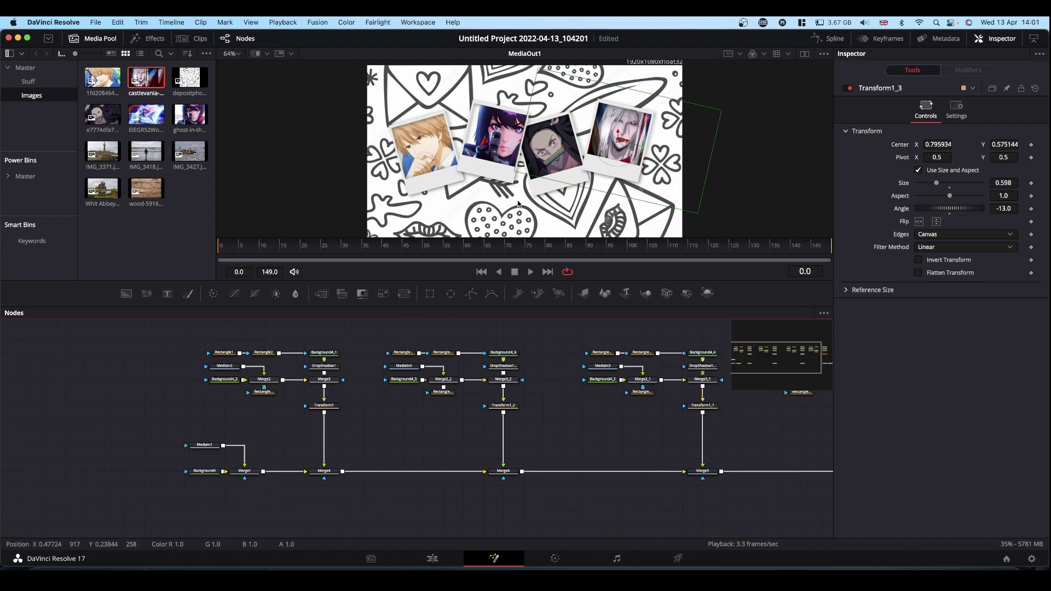
Add a Text1 node merged via Merge8, inserted between Merge3 and Transform1 on the first card.
left_click_drag(183, 338, 292, 409)
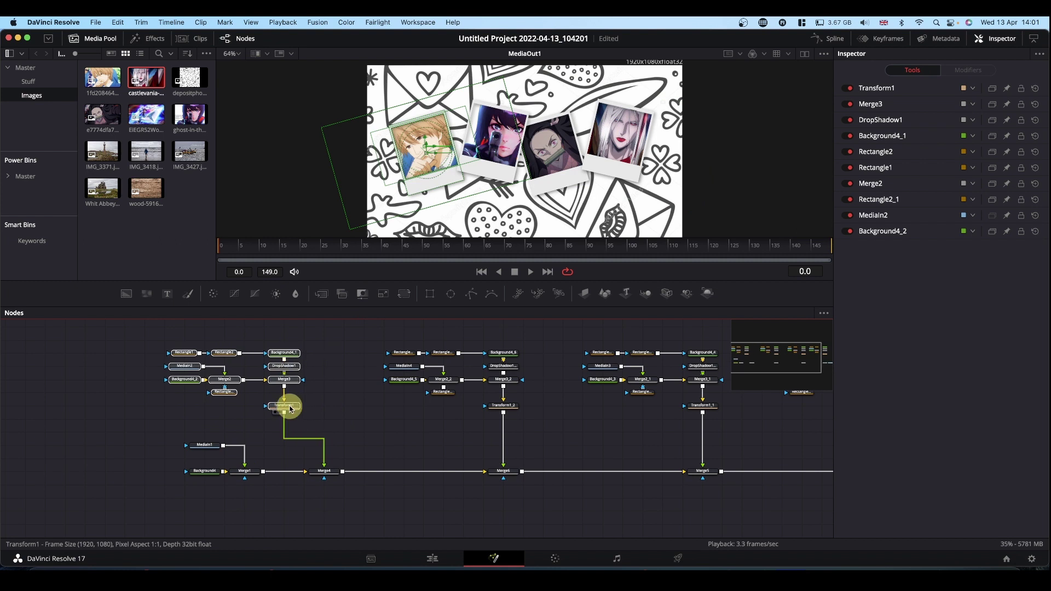
left_click(291, 408)
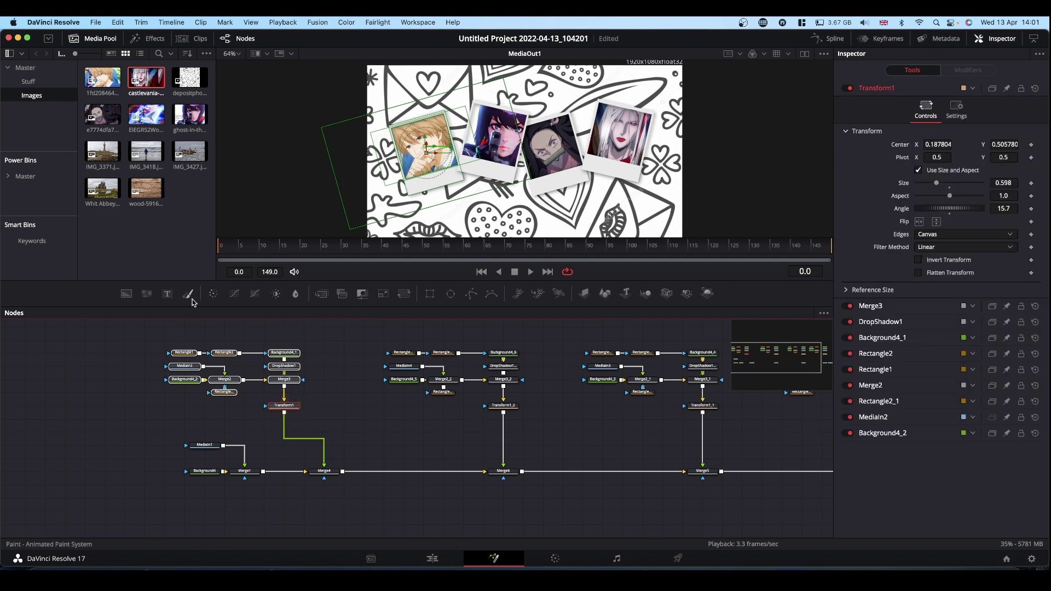
left_click_drag(171, 296, 284, 390)
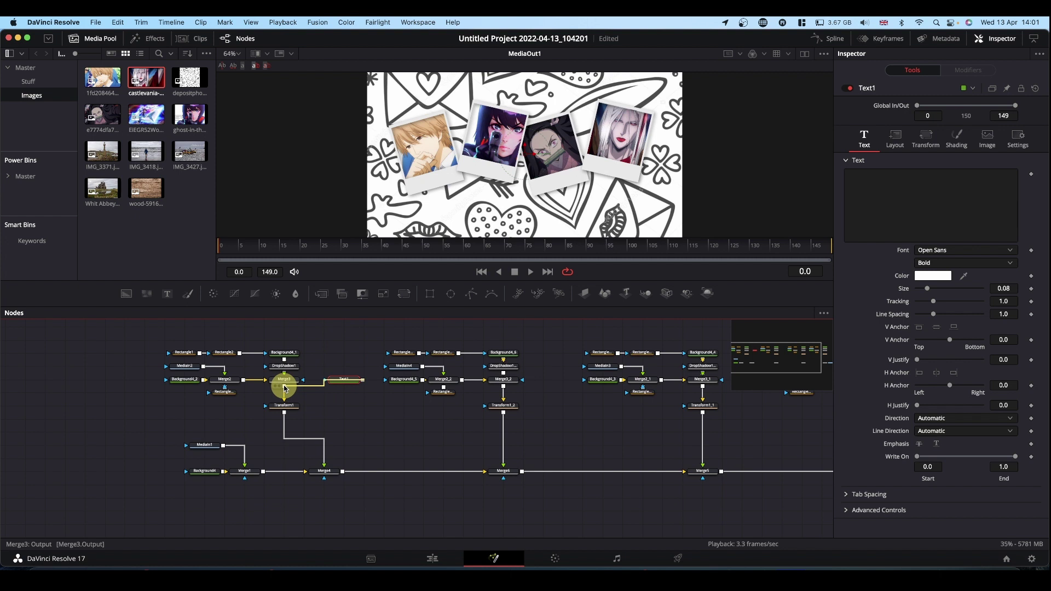
left_click_drag(284, 390, 284, 390)
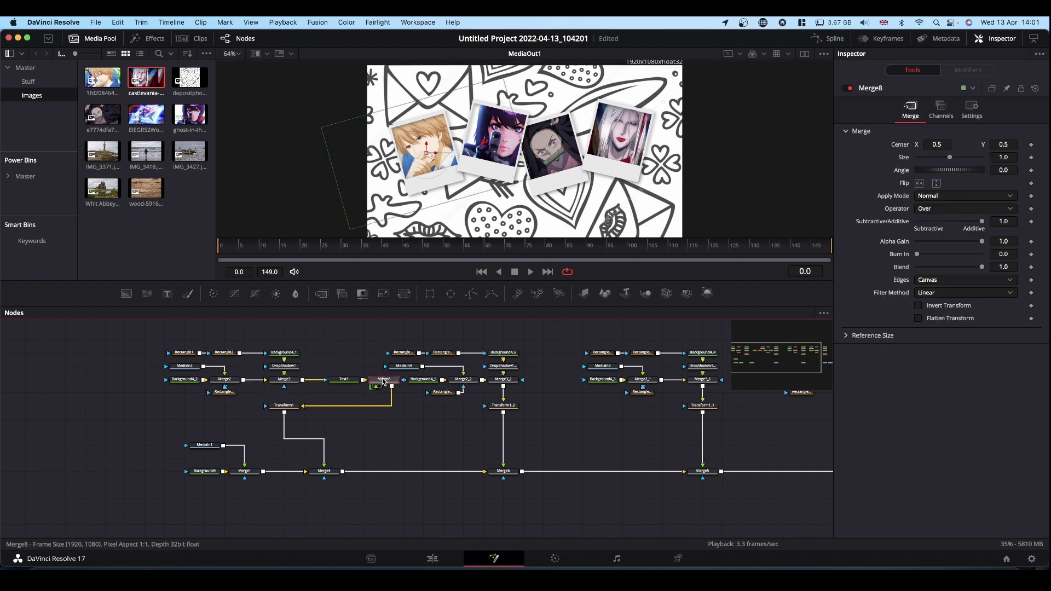
left_click_drag(383, 381, 284, 393)
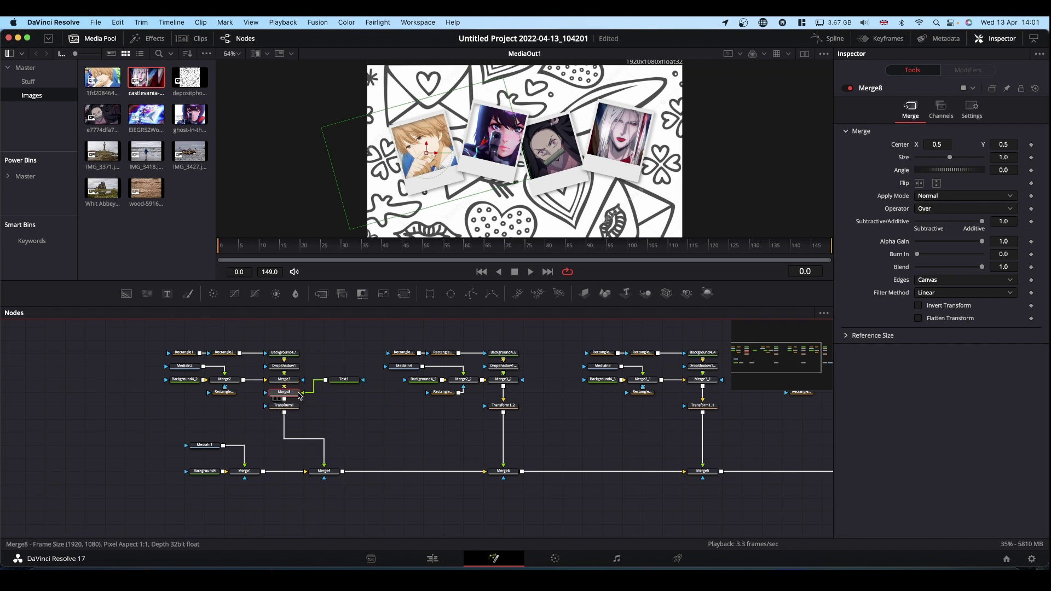
Type 'This' into Text1's caption and set its font to Autography.
left_click(340, 384)
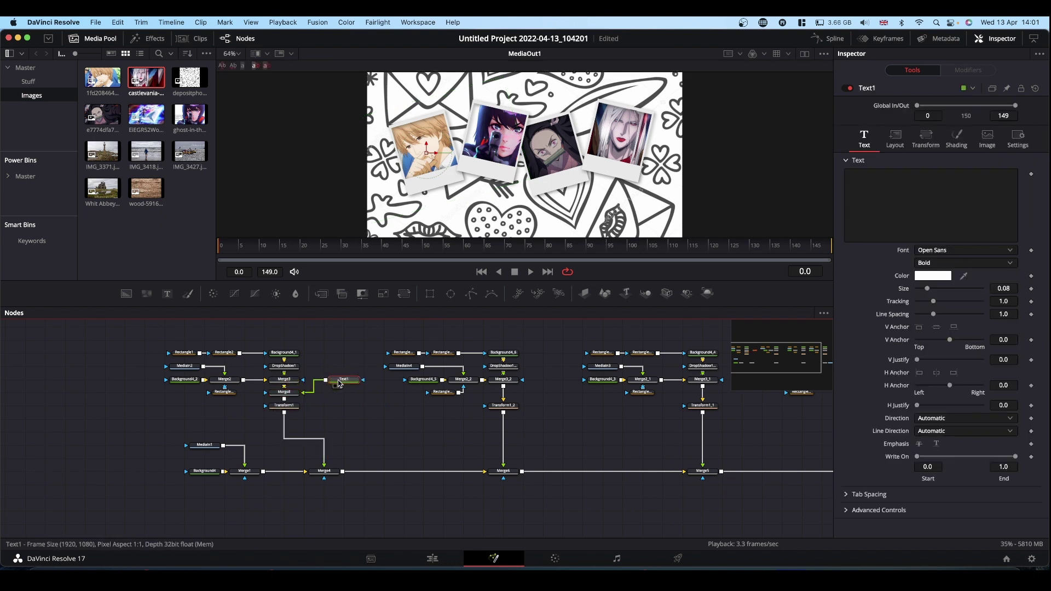
left_click(880, 194)
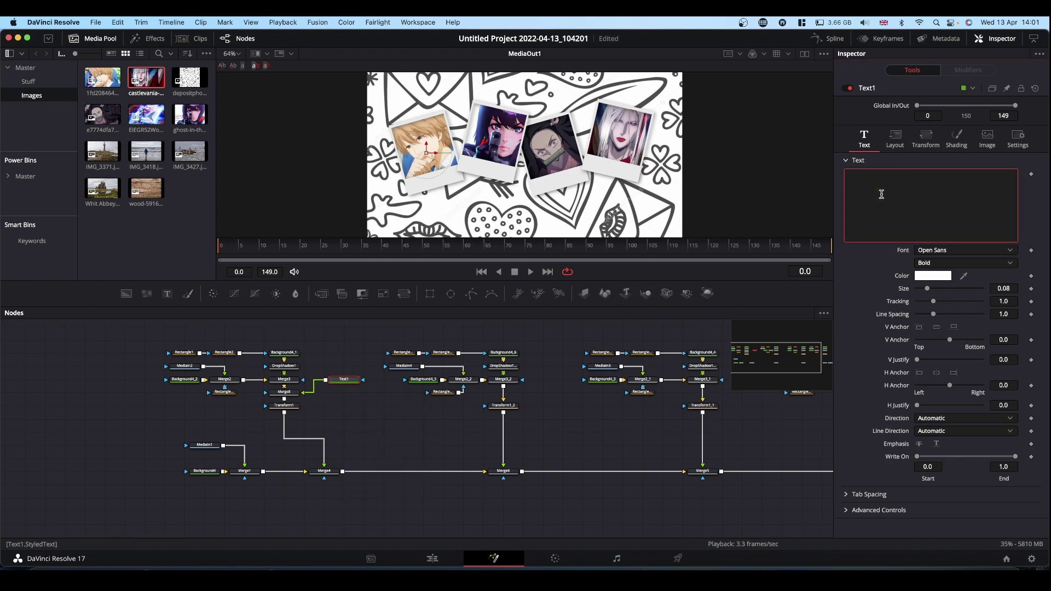
type("This")
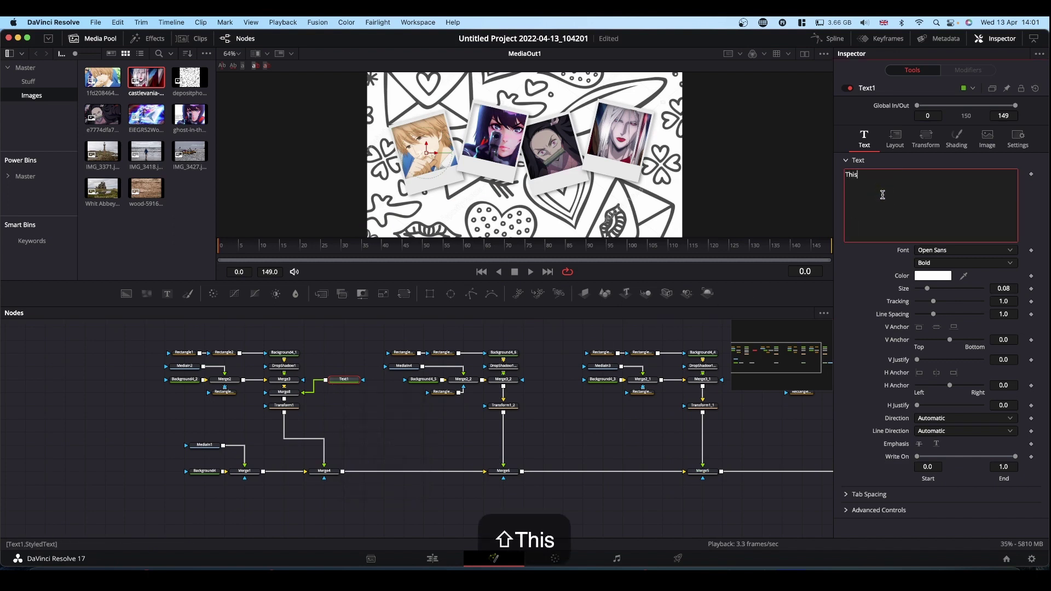
left_click(956, 253)
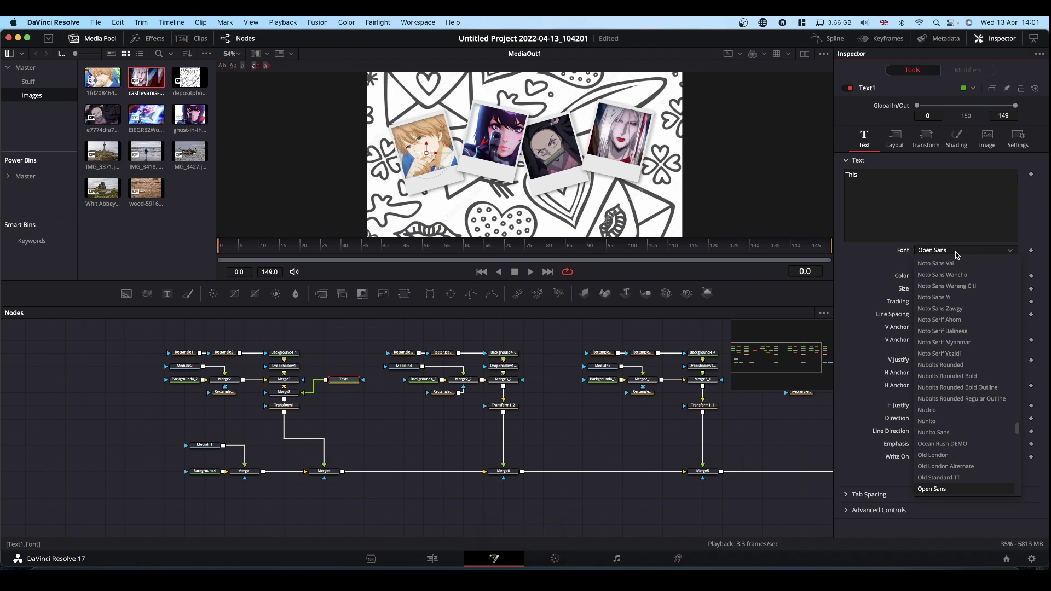
type("aut")
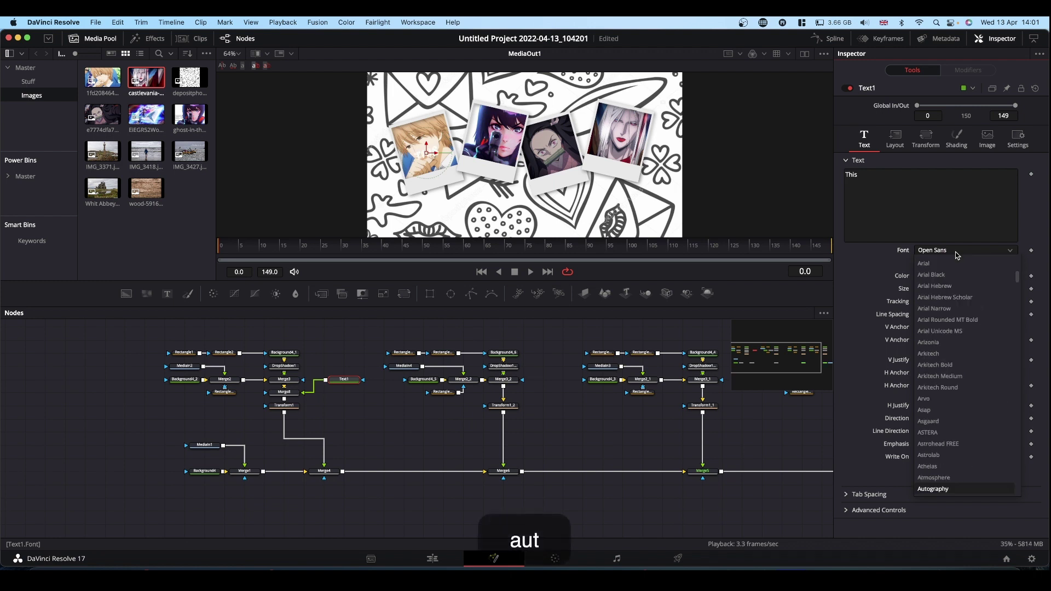
key("Return")
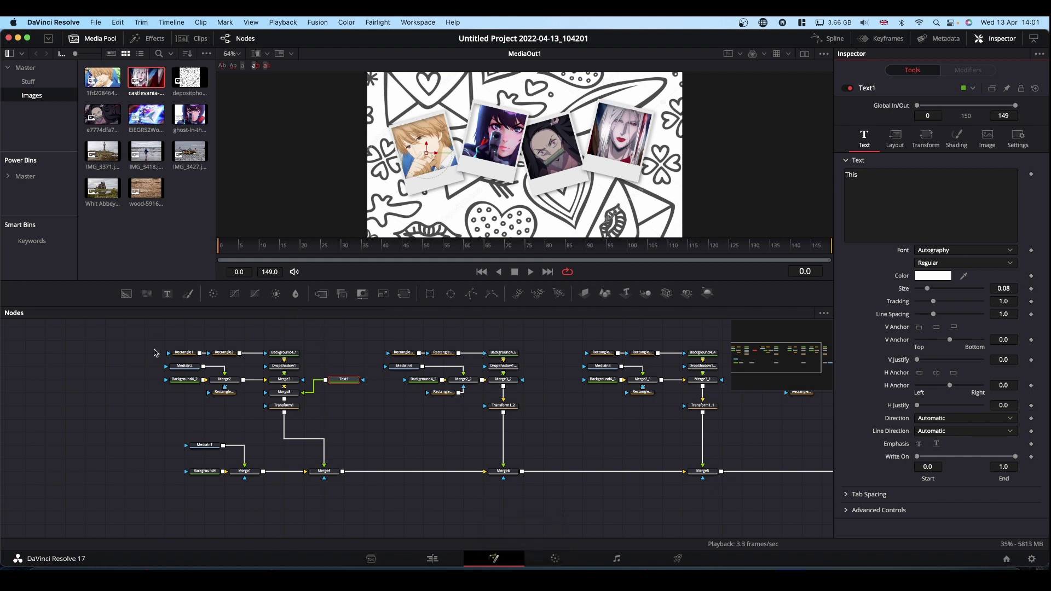
left_click(284, 409)
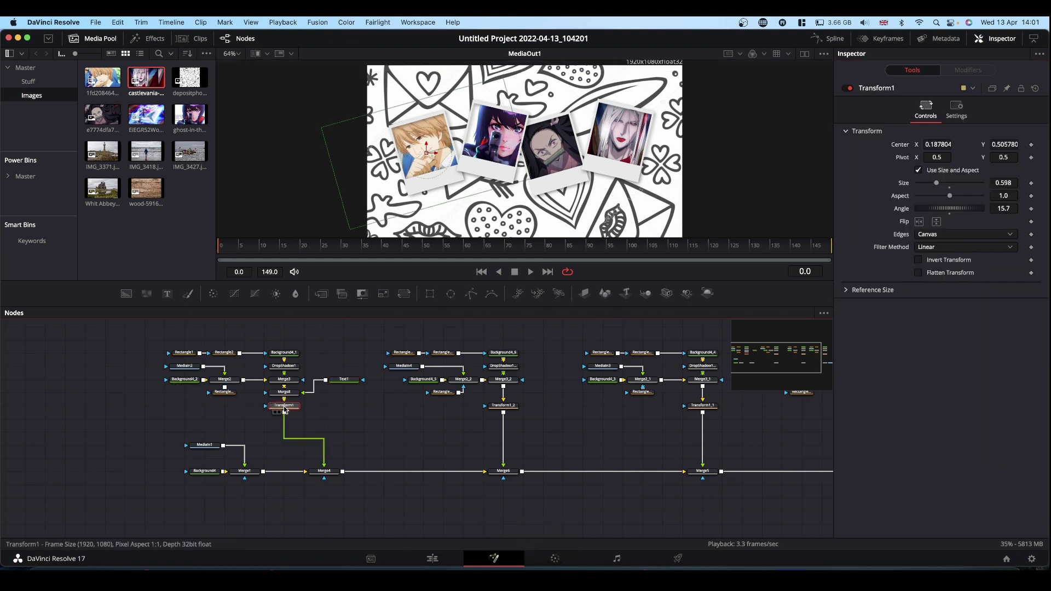
Preview Merge8's captioned first card and make the Text1 caption black.
left_click(285, 393)
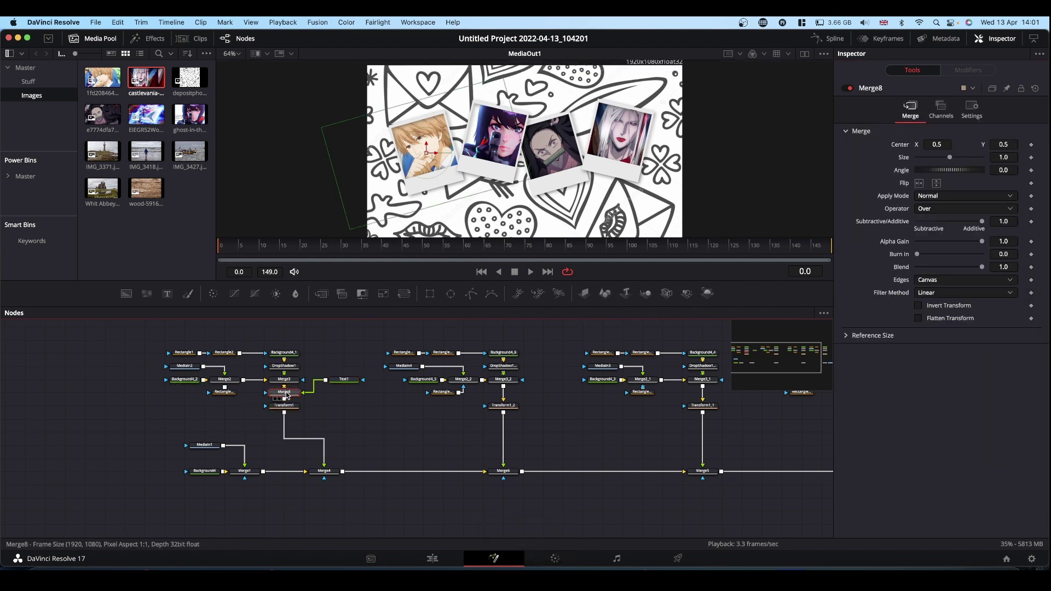
left_click_drag(285, 393, 575, 98)
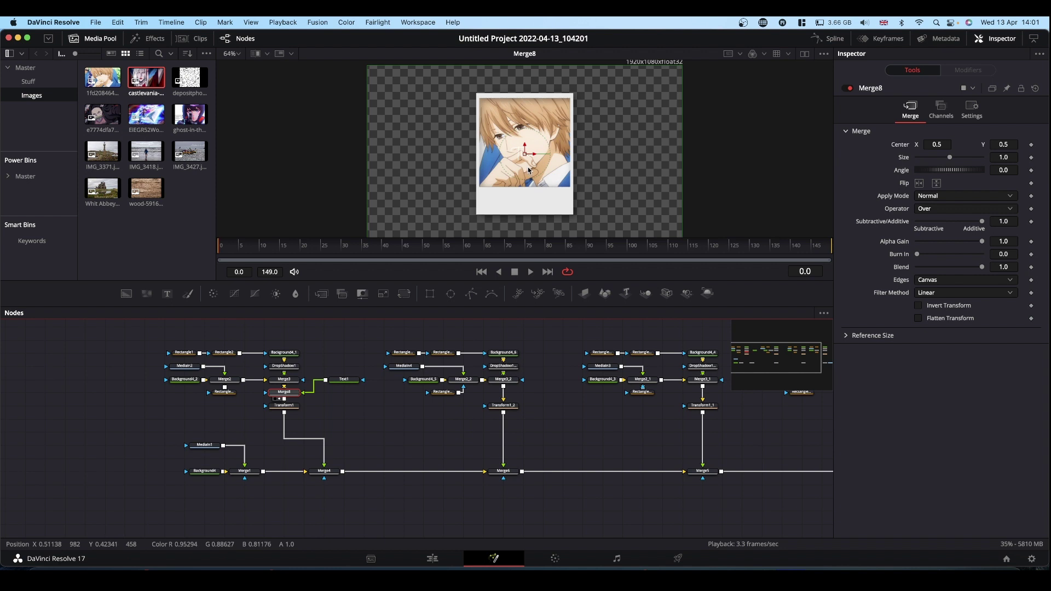
left_click(344, 379)
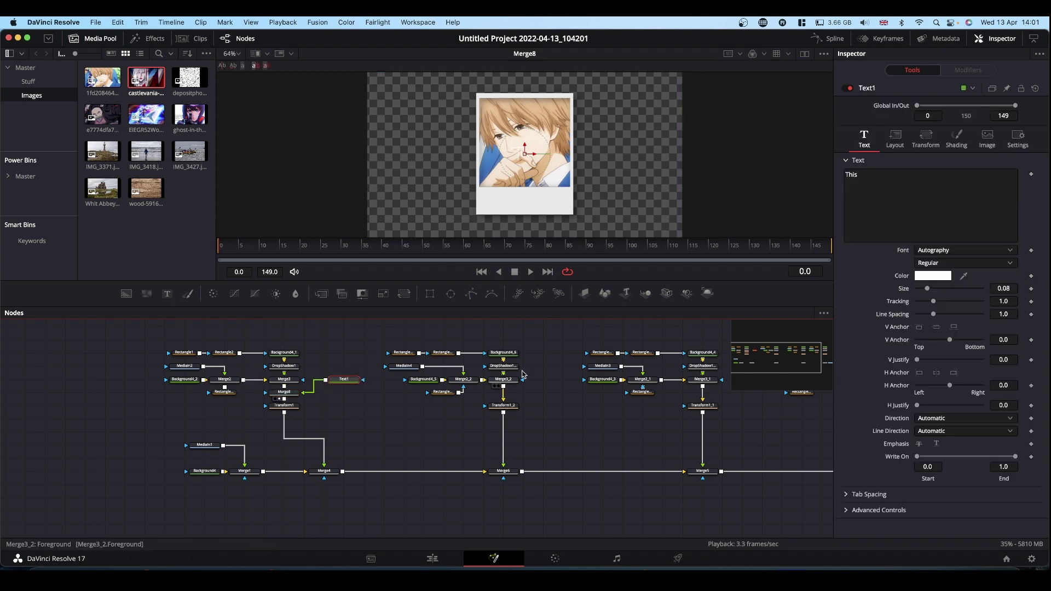
left_click(935, 277)
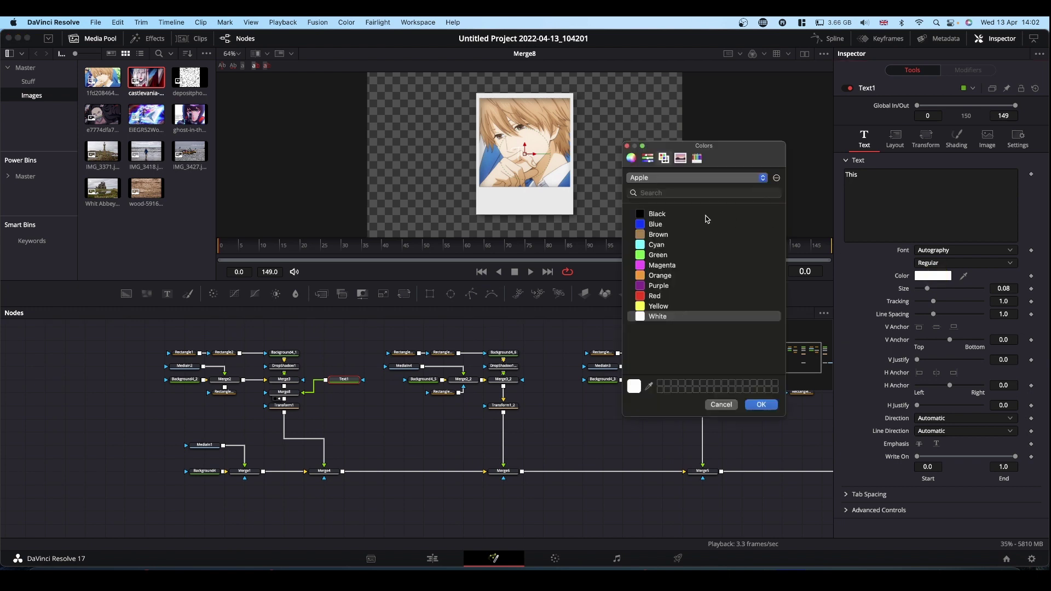
left_click(636, 213)
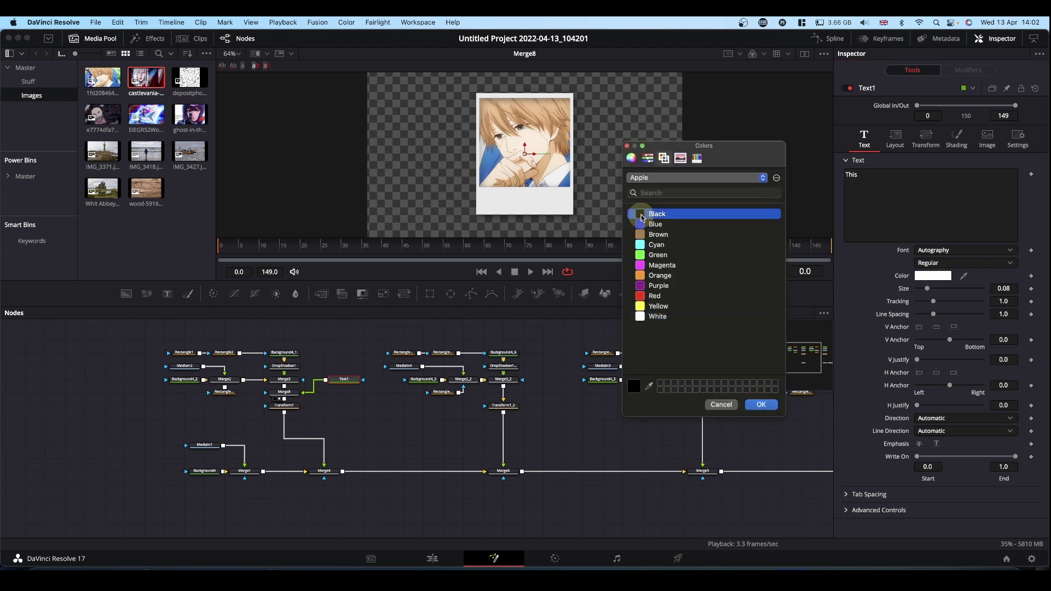
left_click(756, 406)
Move the caption onto the card's bottom border and enlarge it to size 0.1024.
left_click_drag(526, 149, 525, 194)
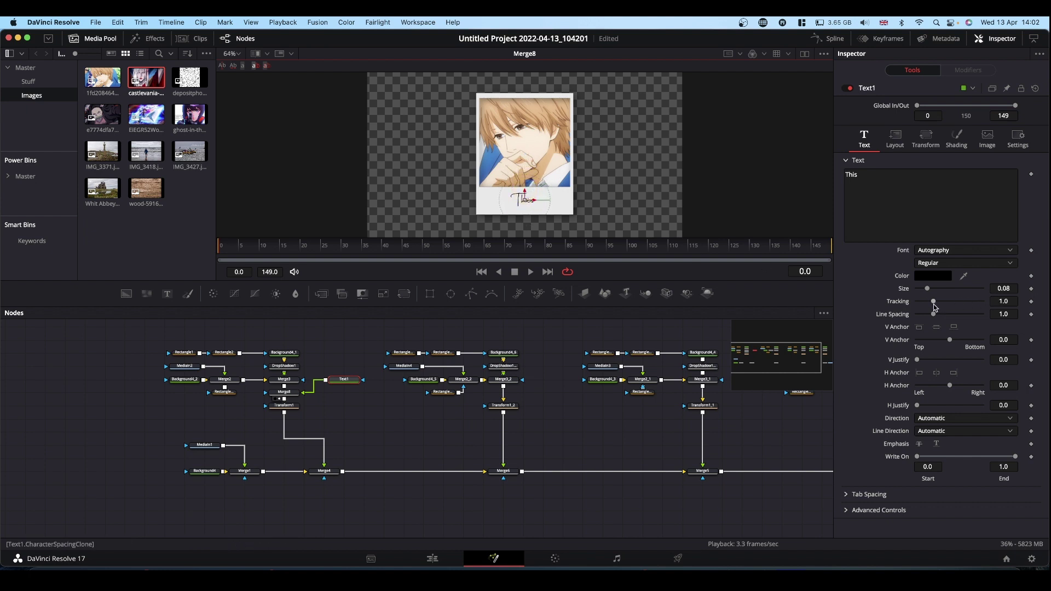
left_click_drag(928, 289, 931, 290)
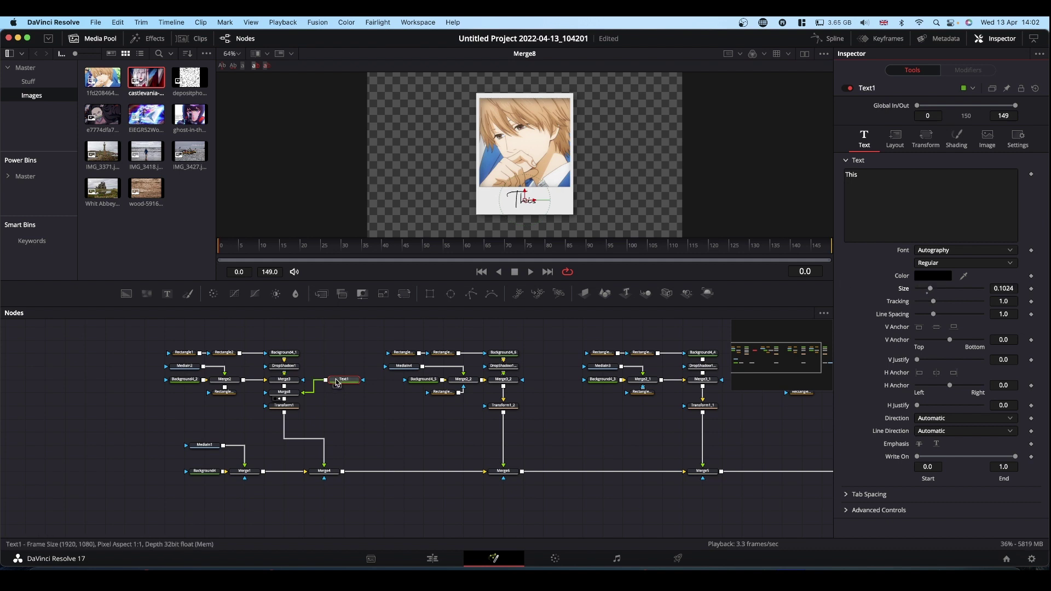
left_click_drag(336, 382, 317, 369)
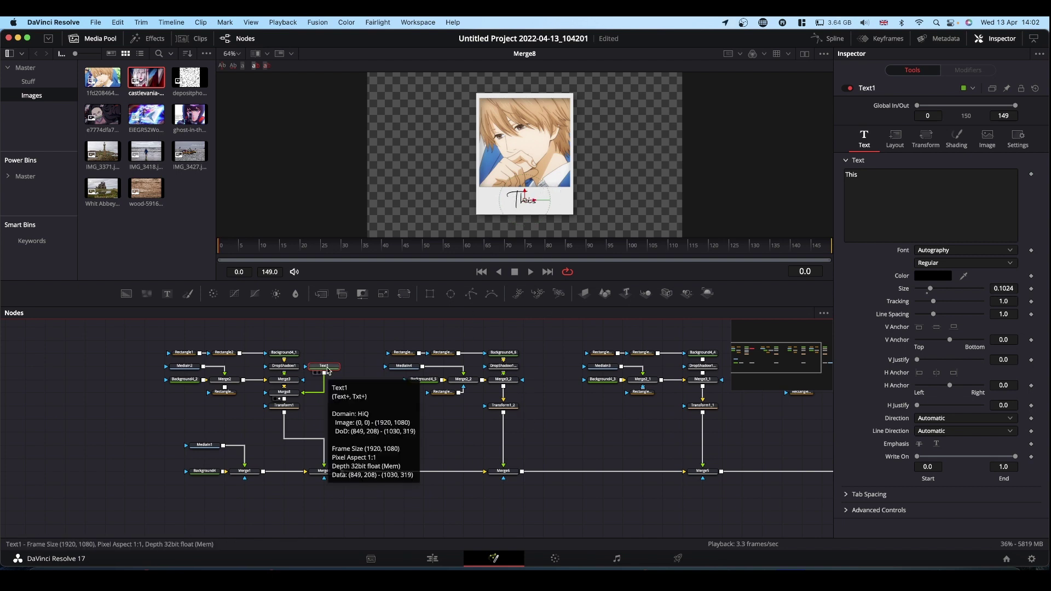
Copy the caption node into the second card and change its text to 'is how'.
left_click(326, 368)
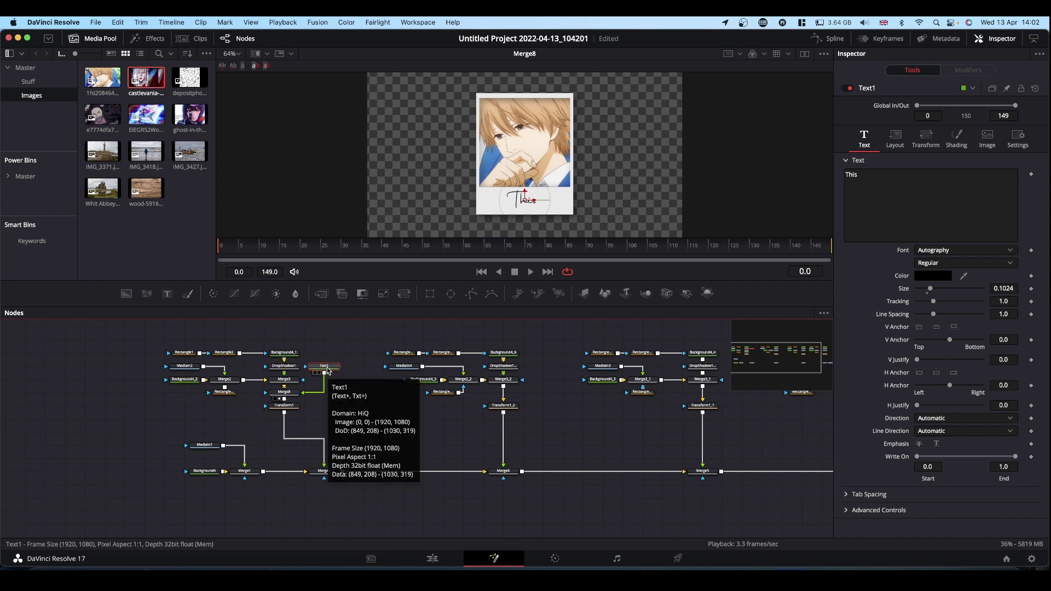
key("super+c")
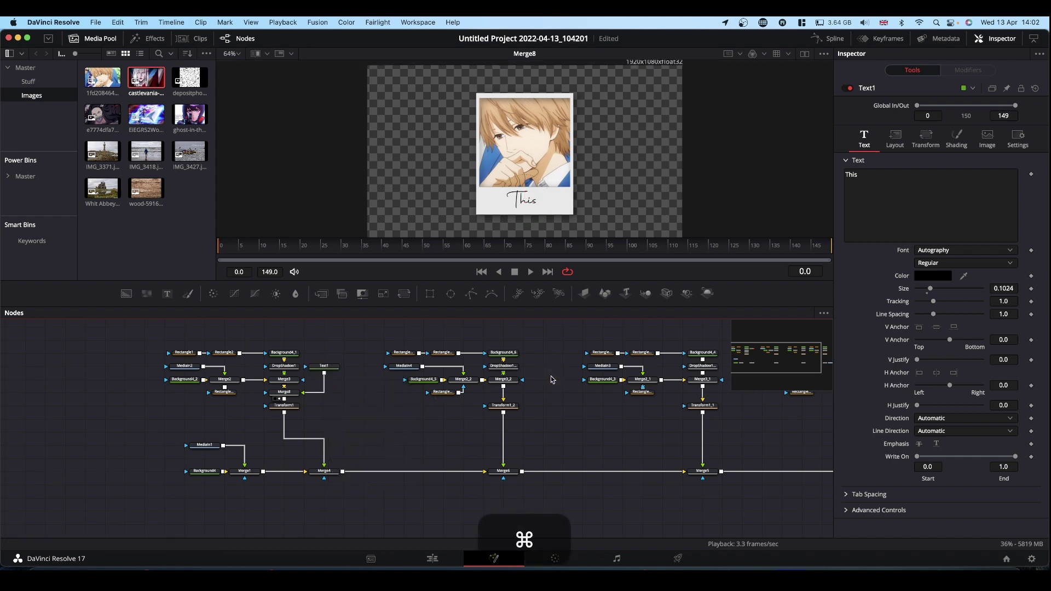
key("super+v")
left_click_drag(562, 380, 543, 365)
left_click(501, 398)
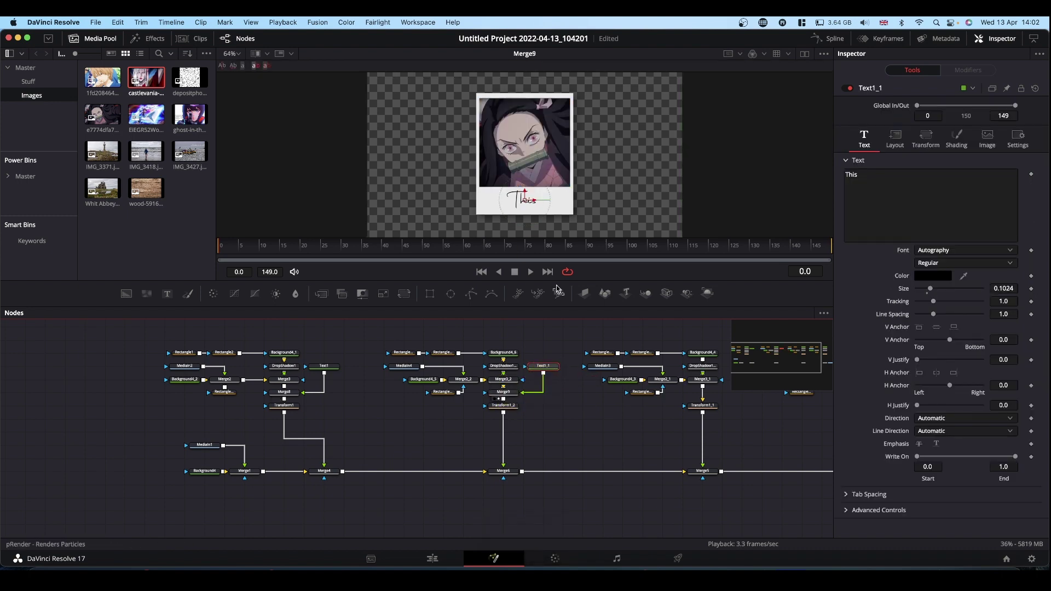
left_click(931, 181)
key("super+a")
type("is how")
Paste another caption node and connect it into the third card's stack.
scroll(603, 337, "right", 5)
key("super+v")
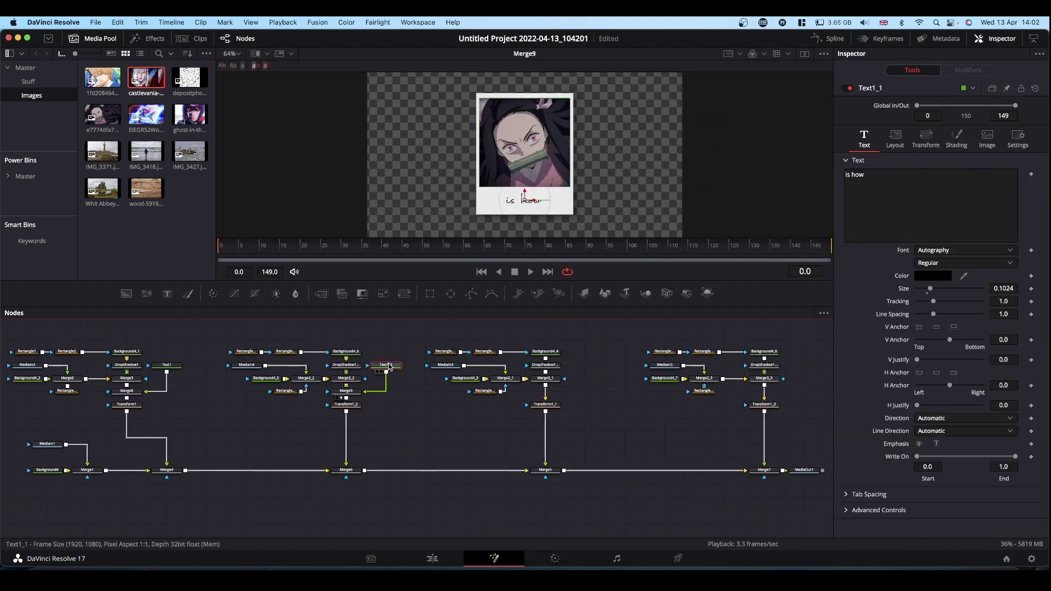
left_click_drag(548, 390, 546, 393)
left_click(585, 378)
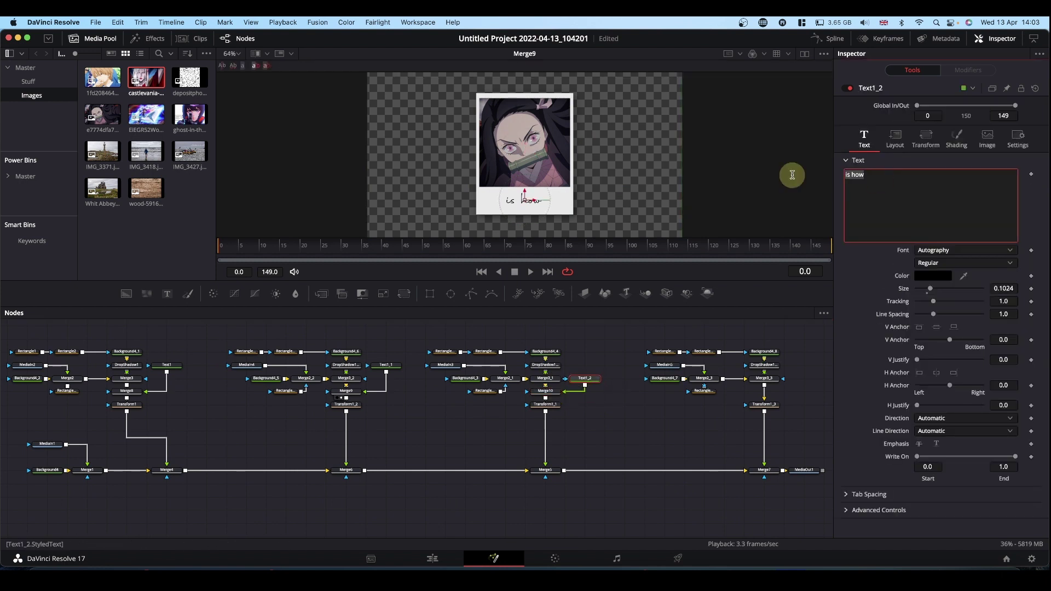
key("super+c")
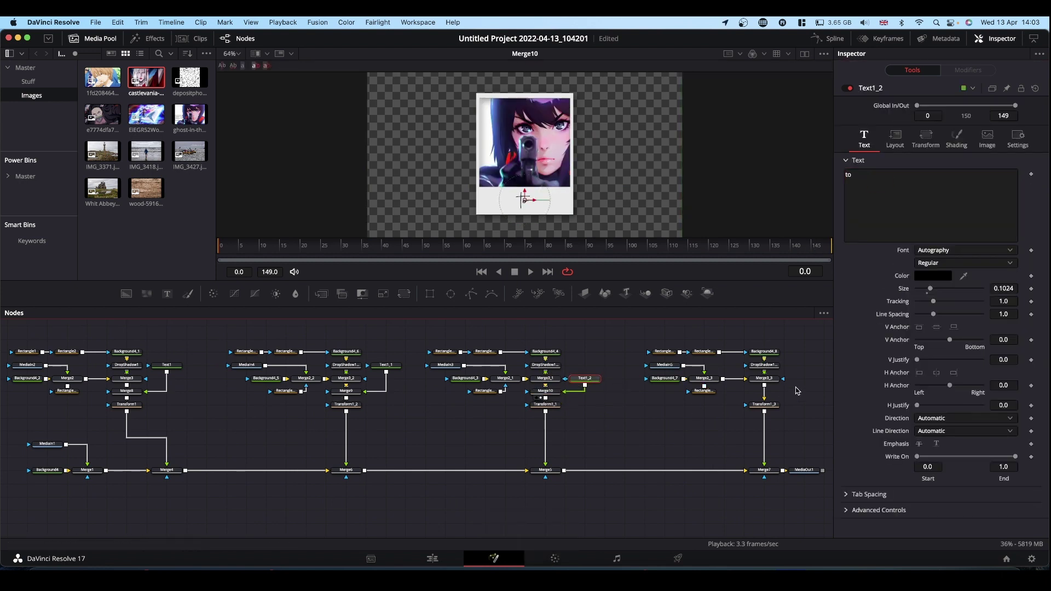
Add a caption node to the fourth card reading 'do it!'.
scroll(416, 416, "right", 5)
key("super+v")
left_click_drag(666, 382, 585, 404)
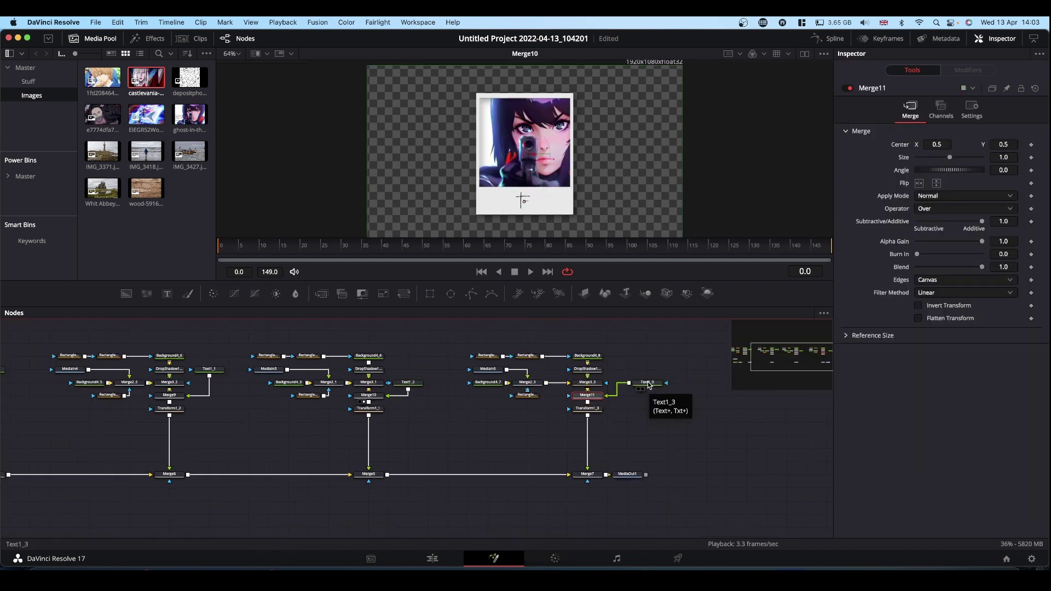
left_click_drag(649, 383, 628, 369)
type("do it!")
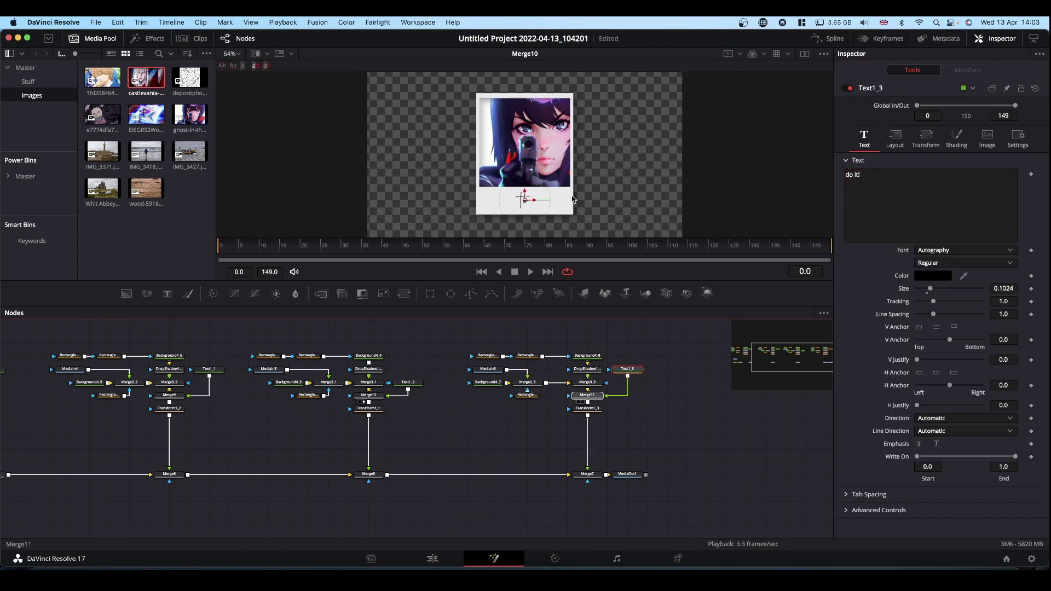
View the full comp, caption the third card 'to', and start fixing the 'is how' caption.
left_click(619, 480)
scroll(228, 436, "left", 5)
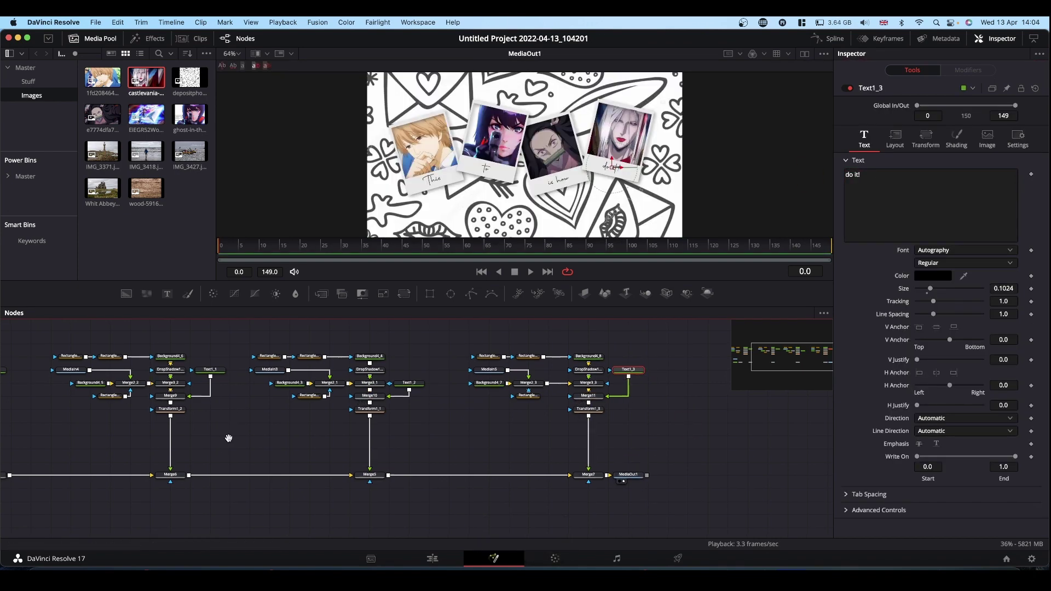
left_click(467, 372)
left_click(889, 175)
key("super+a")
left_click_drag(426, 351, 323, 427)
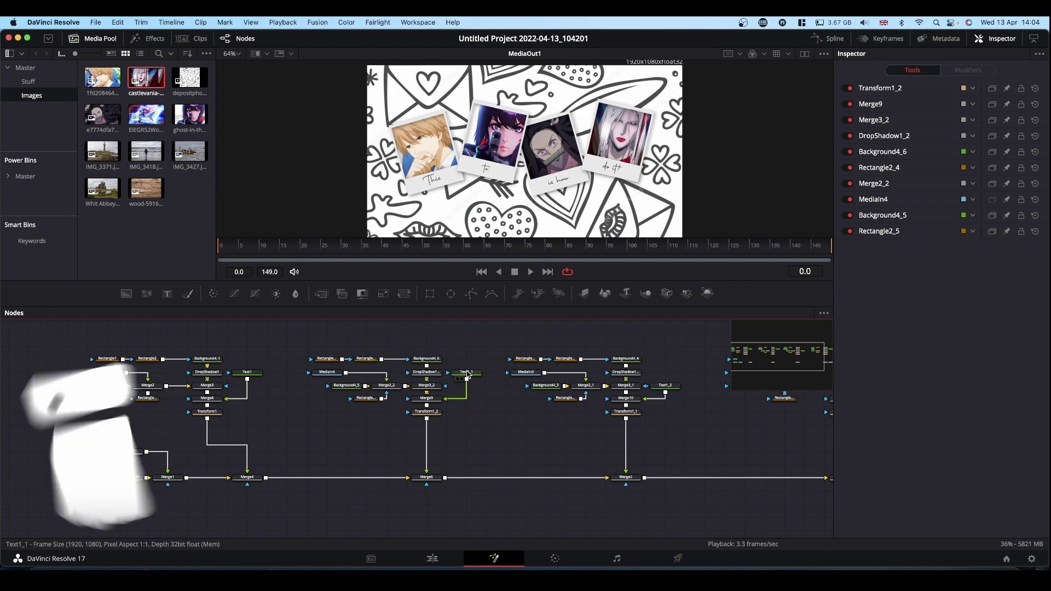
type("to")
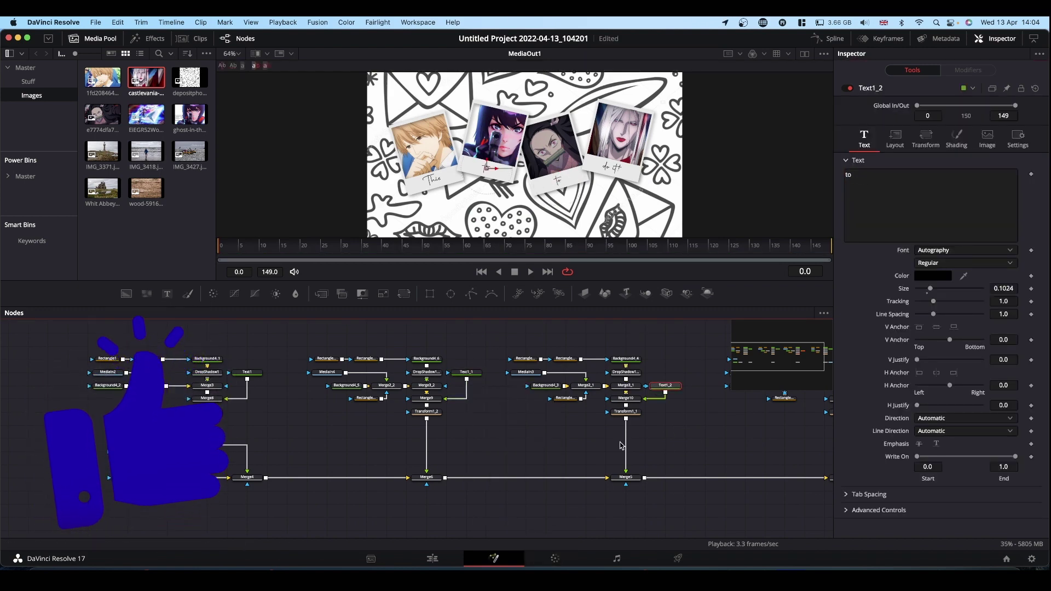
left_click(665, 385)
key("BackSpace")
key("BackSpace")
Finish the 'is' caption, then keyframe Transform1's Center, Size and Angle at frame 15.
type("is how")
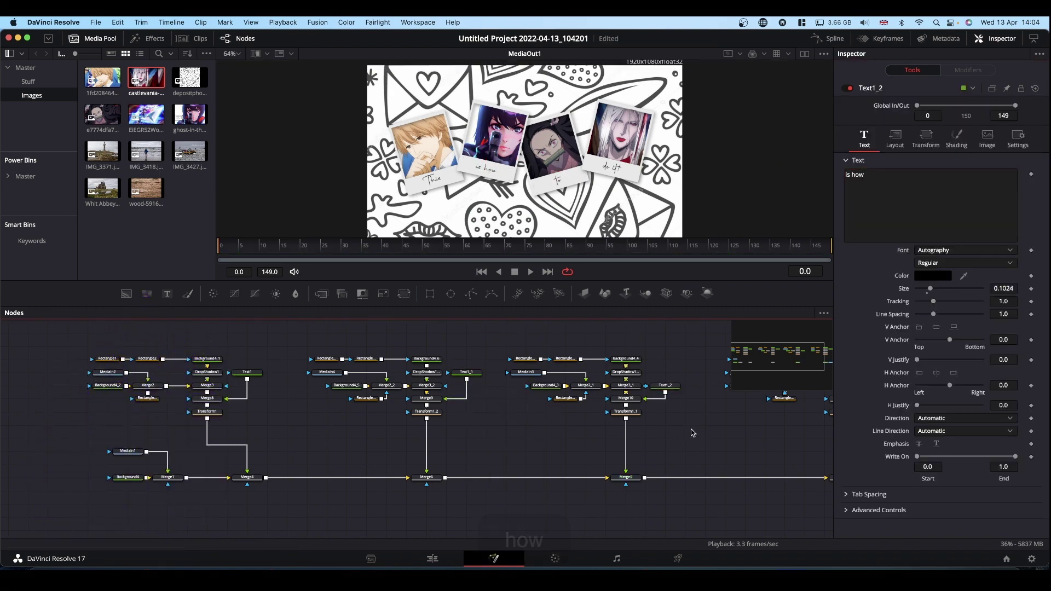
left_click(315, 321)
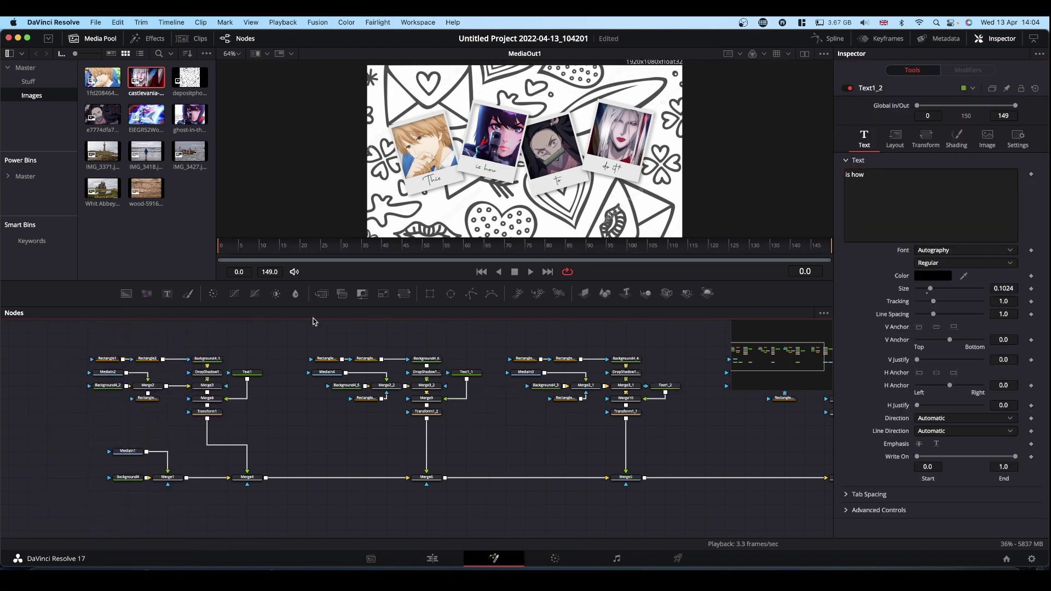
left_click(207, 413)
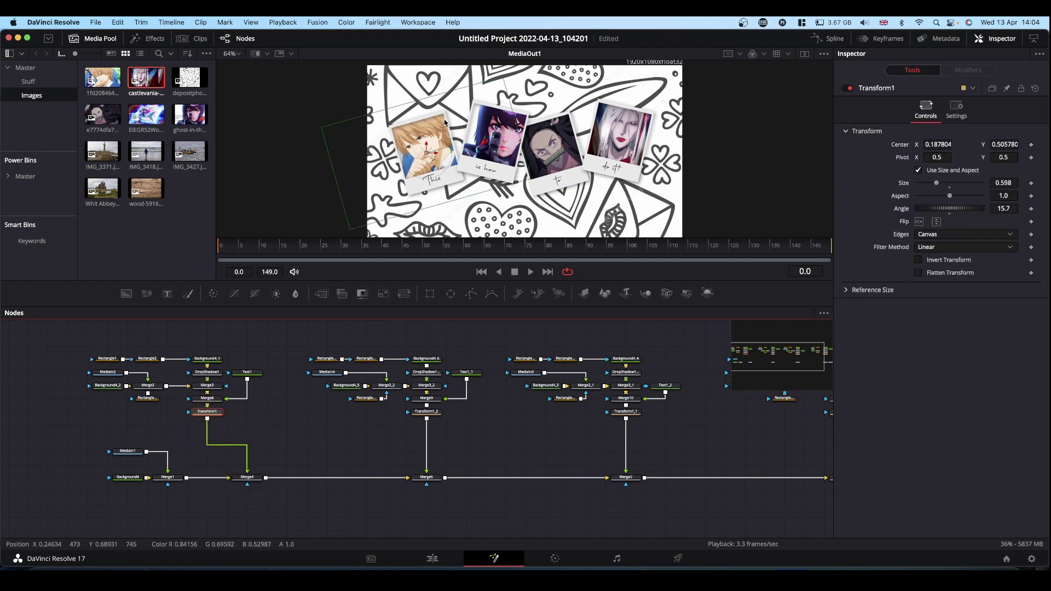
left_click(279, 248)
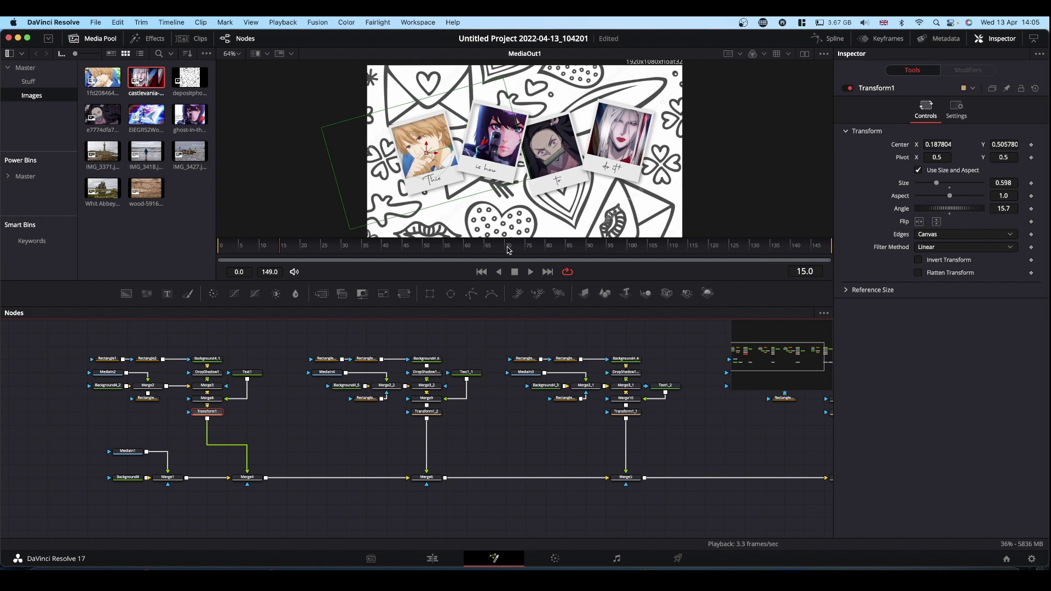
left_click(1031, 146)
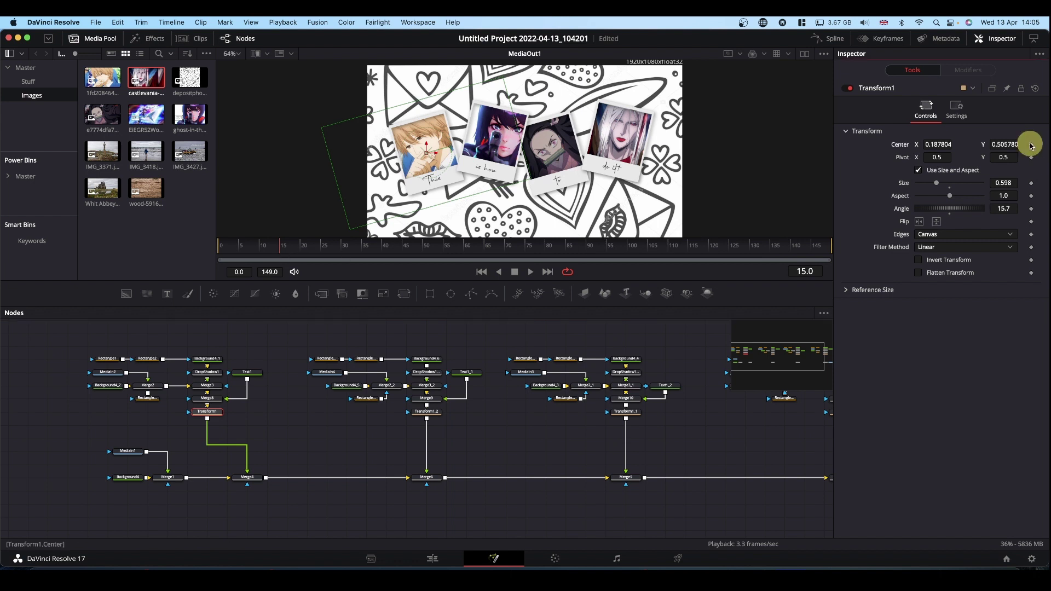
left_click(1031, 184)
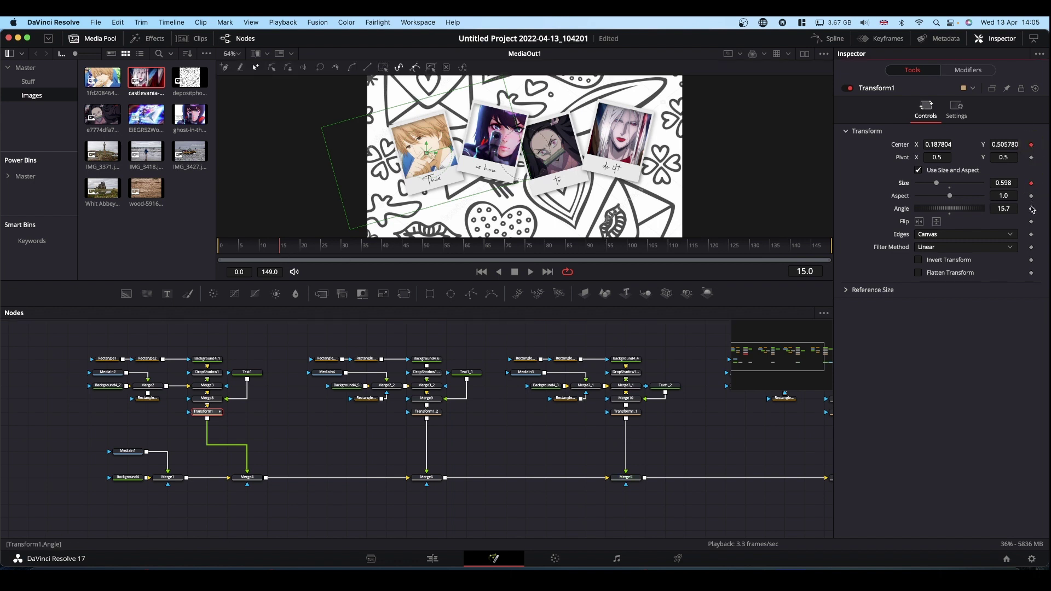
left_click(1031, 209)
At frame 0, enlarge the first card to 0.925 and set its Angle to 15.7+360.
left_click_drag(282, 250, 179, 245)
left_click_drag(999, 182, 647, 173)
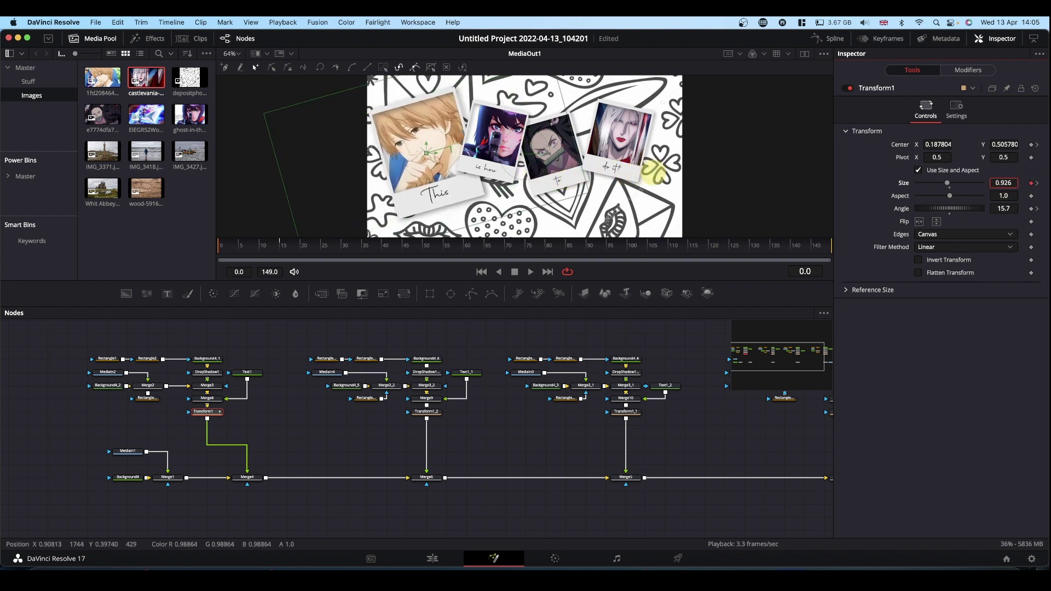
left_click(1011, 208)
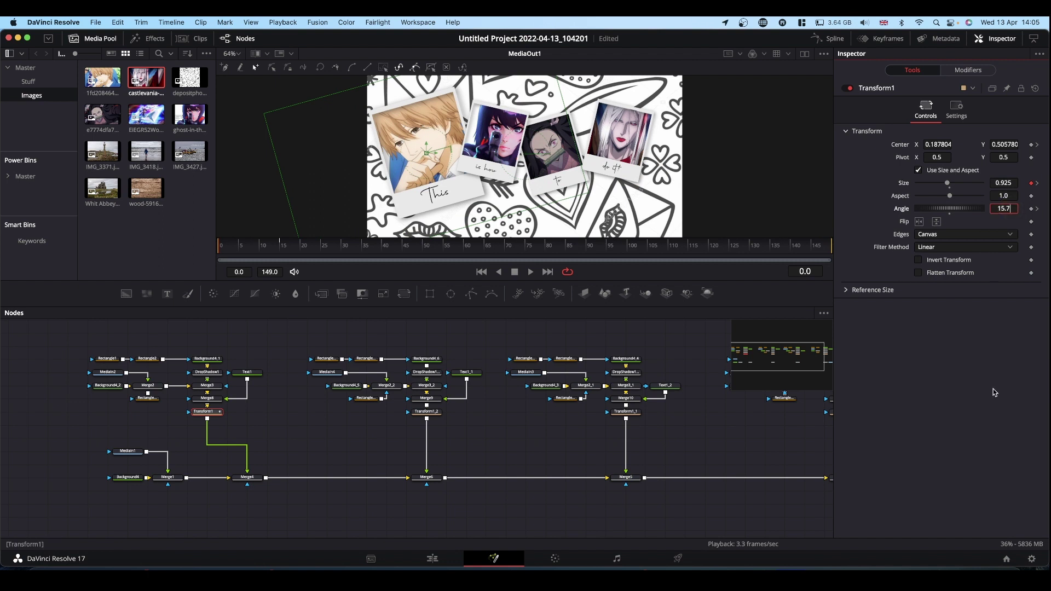
type("=")
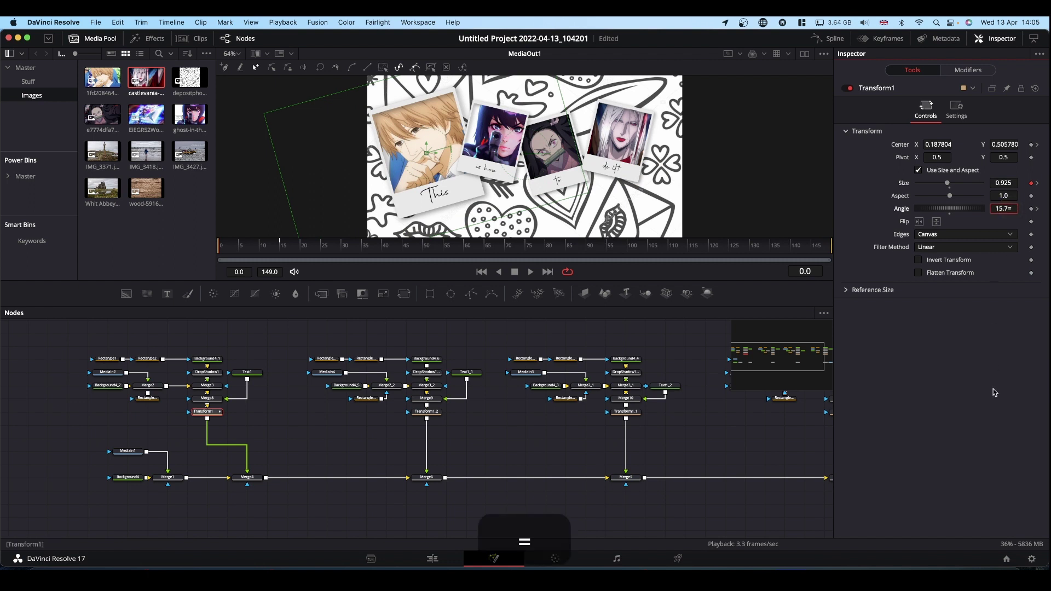
type("360")
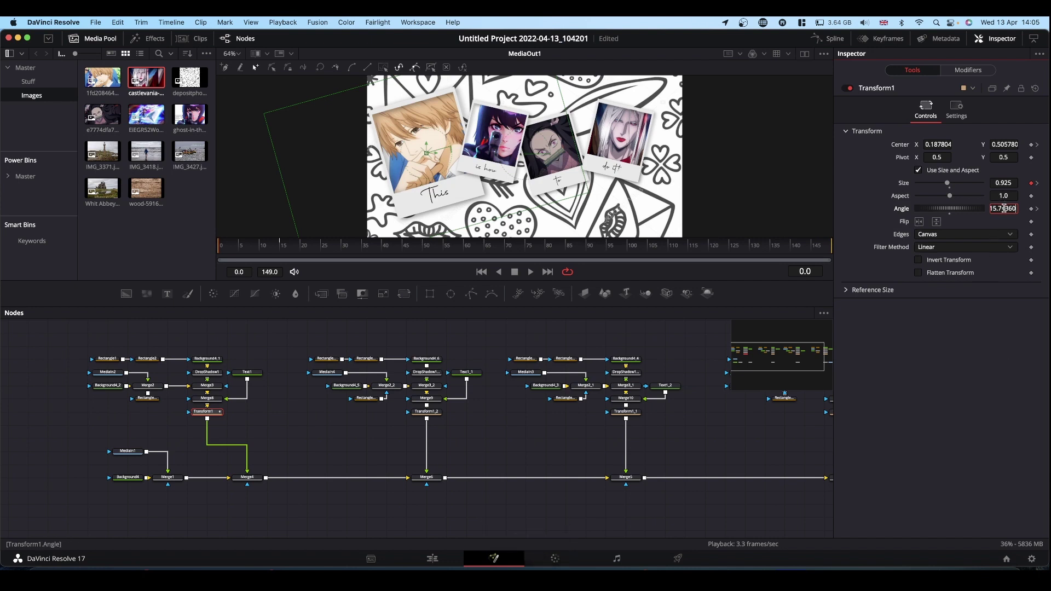
key("BackSpace")
type("_")
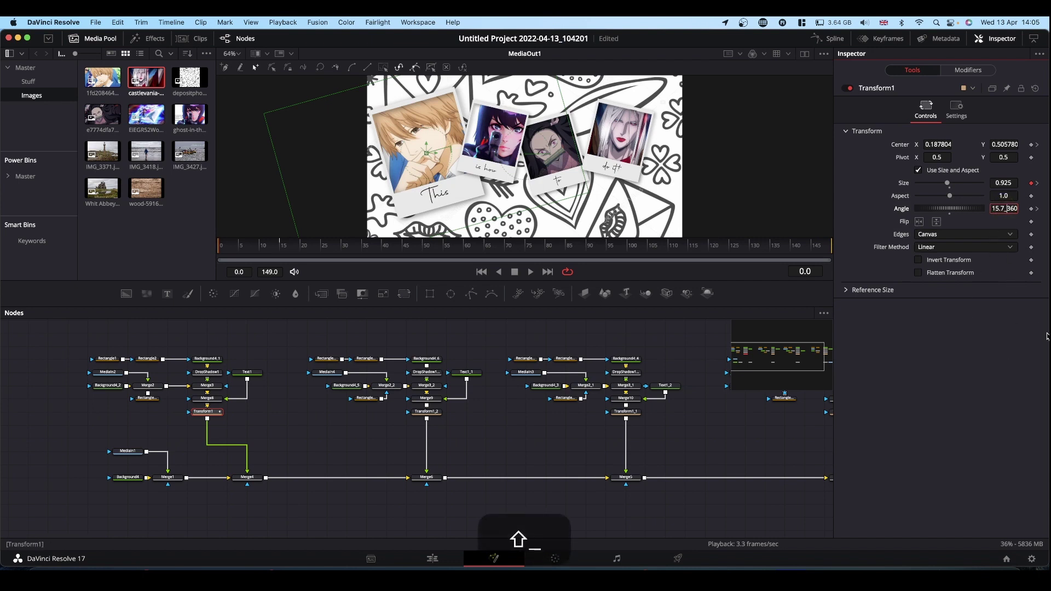
key("BackSpace")
type("+")
left_click(911, 354)
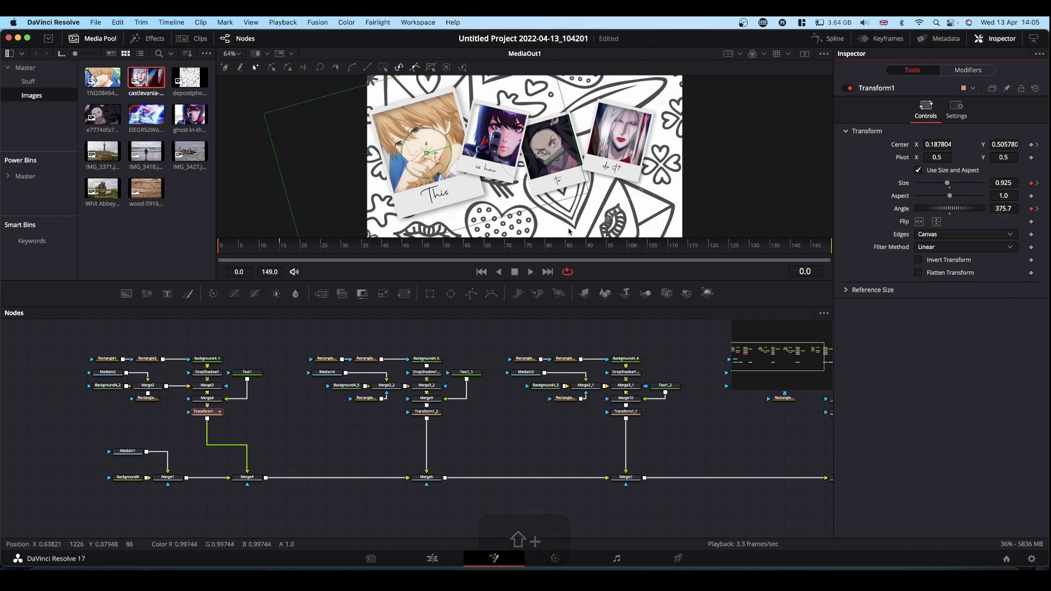
Move the first card off-frame to the lower left and play back the animation.
scroll(417, 116, "down", 2)
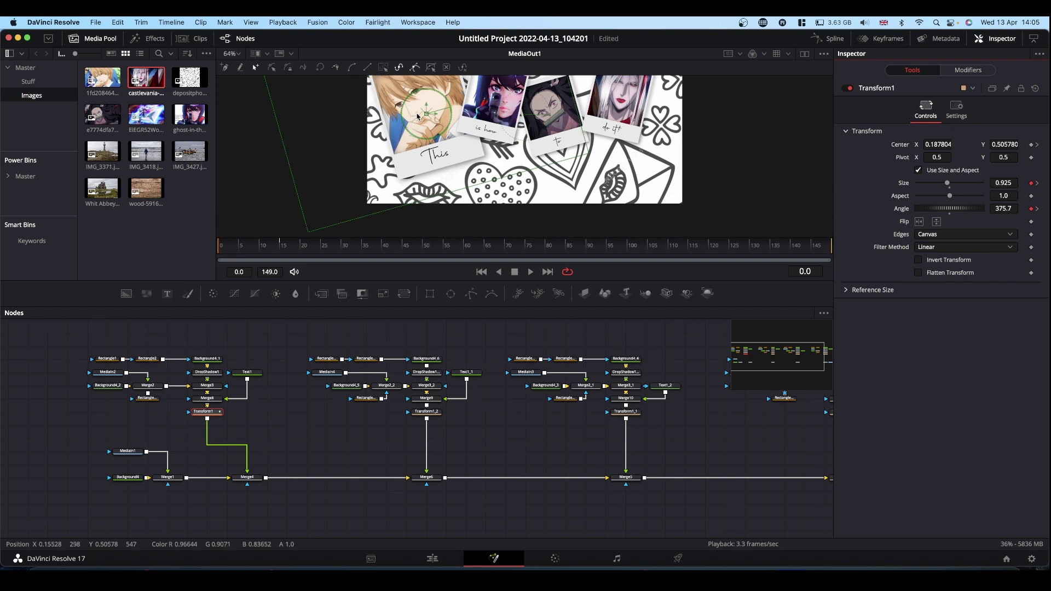
left_click_drag(426, 116, 310, 221)
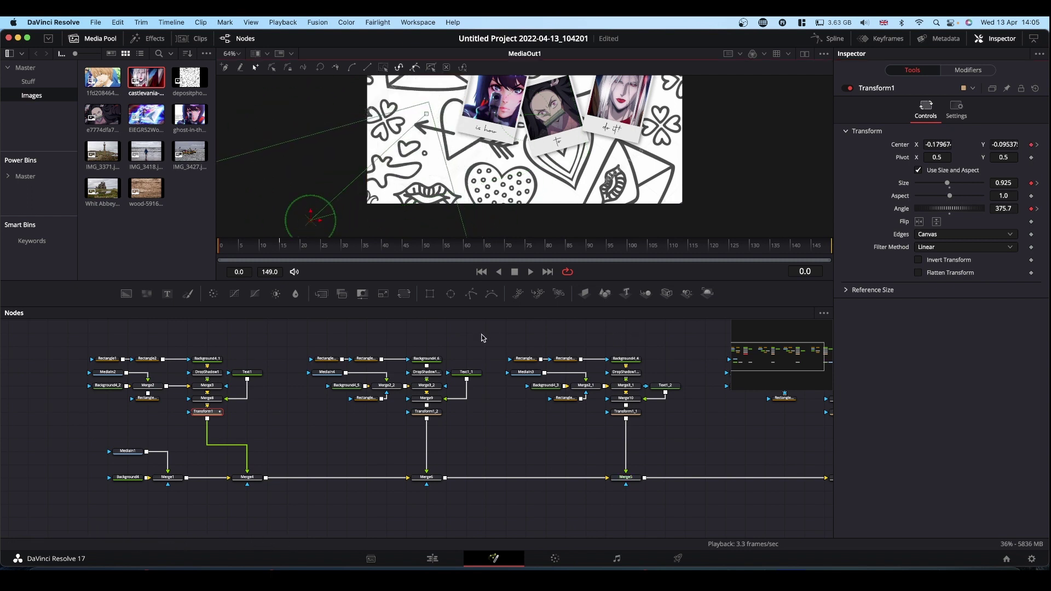
key("space")
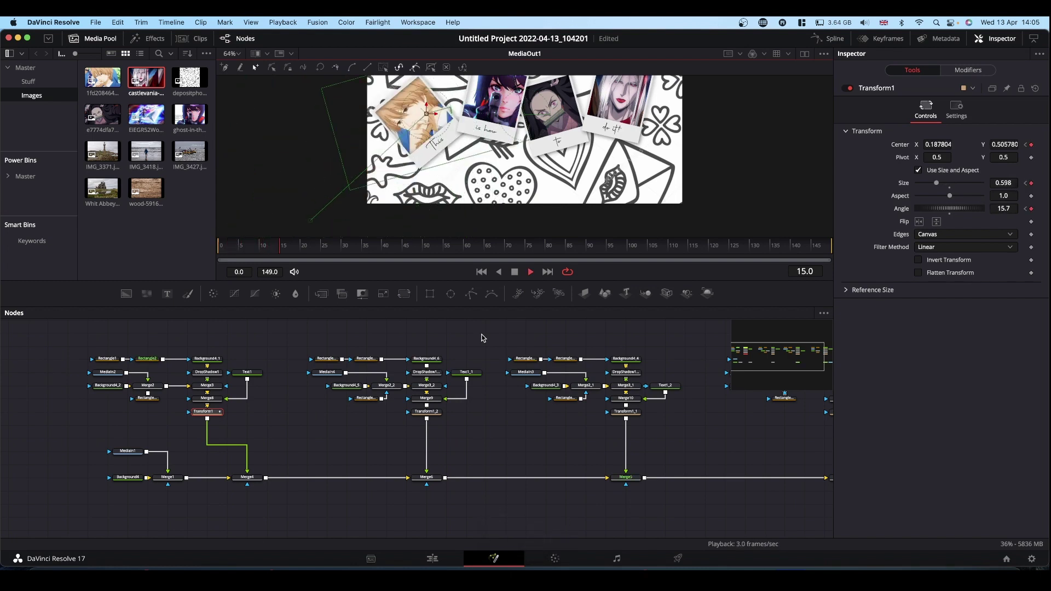
key("space")
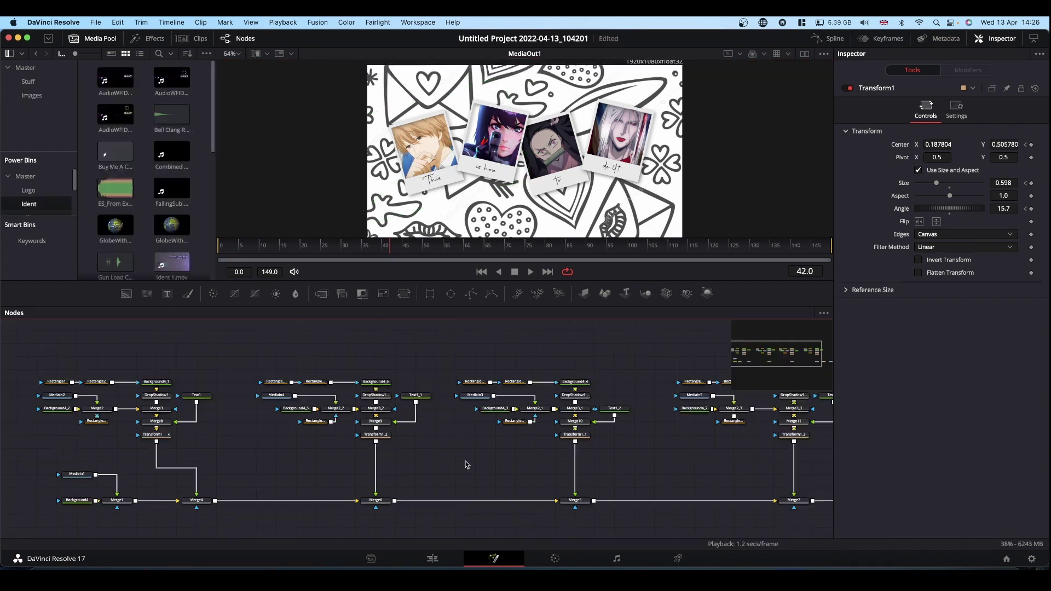
Keyframe the second card's resting state at frame 23 and enlarge it at frame 8.
left_click(376, 434)
left_click(575, 436)
left_click(312, 246)
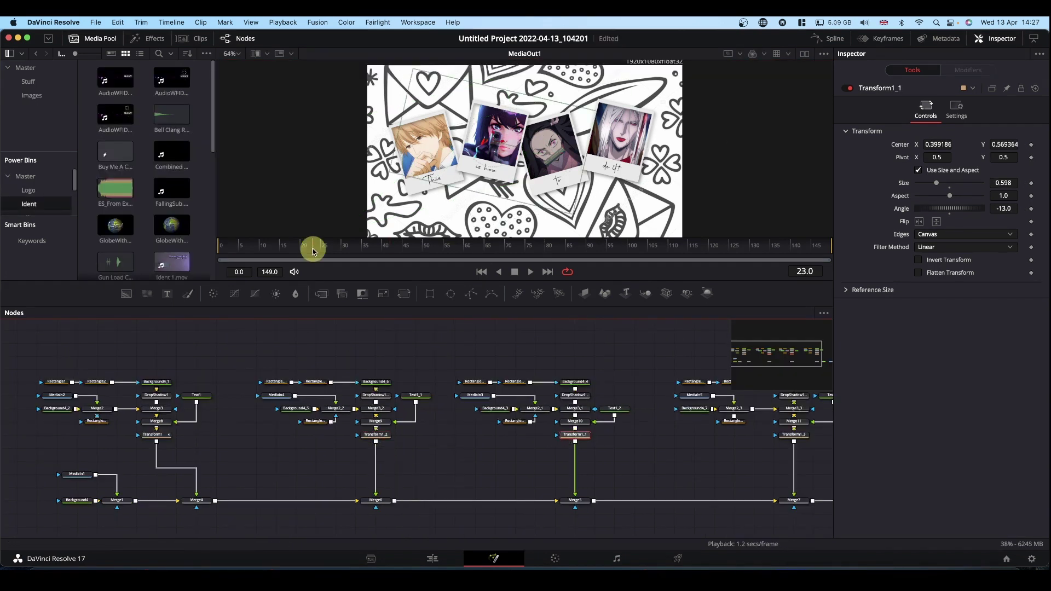
left_click(1032, 182)
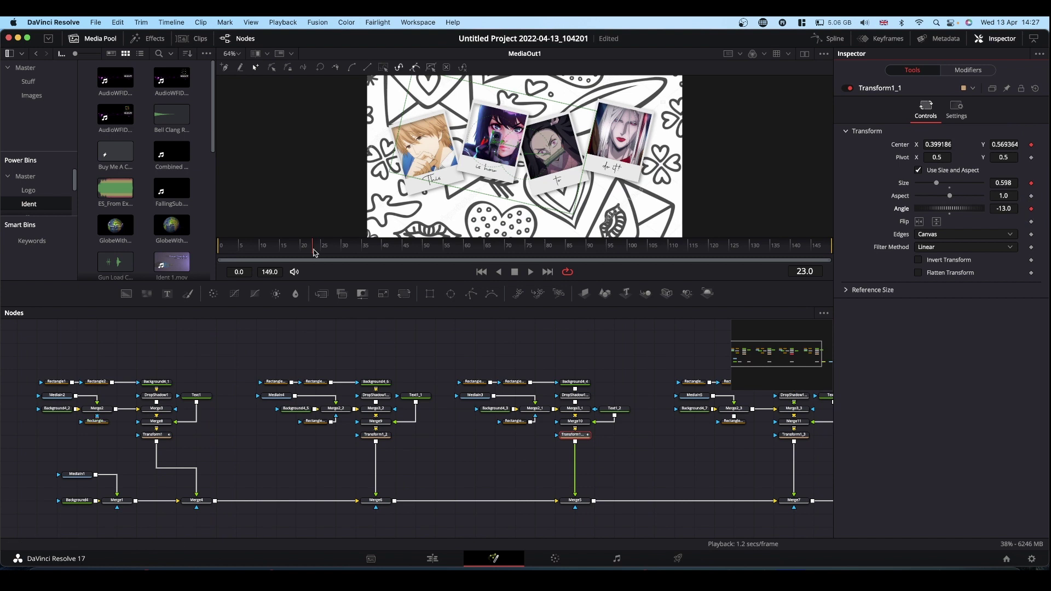
key("shift+Left")
left_click_drag(1004, 182, 1025, 183)
key("shift+Tab")
key("shift+Tab")
key("shift+Tab")
key("shift+Tab")
key("shift+Tab")
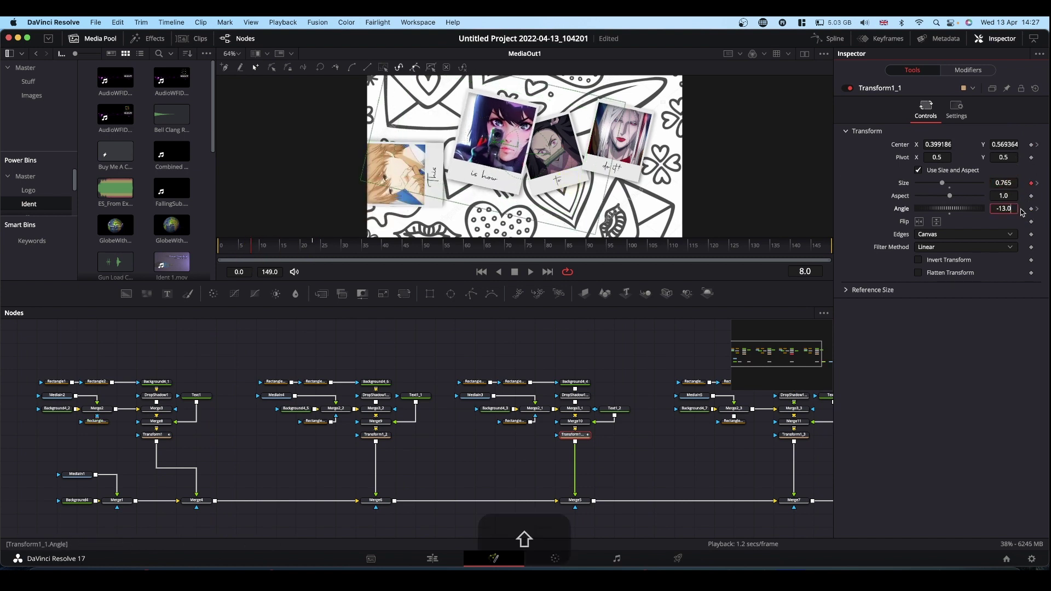
key("Return")
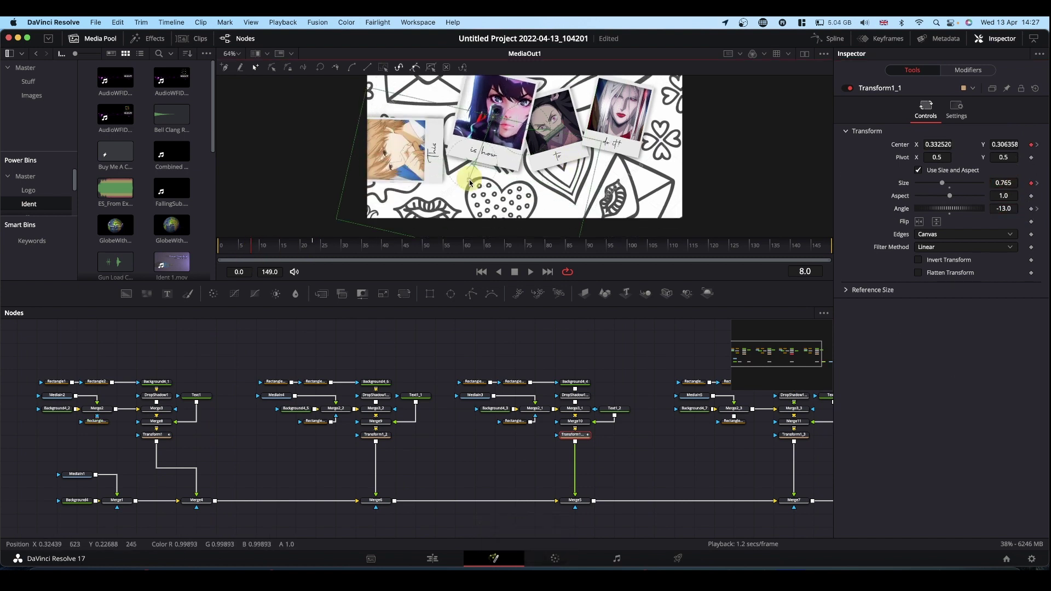
Keyframe the third card at frame 30, then at frame 15 enlarge it, set Angle 15.7-1080, move it off-frame.
left_click(378, 435)
left_click(341, 246)
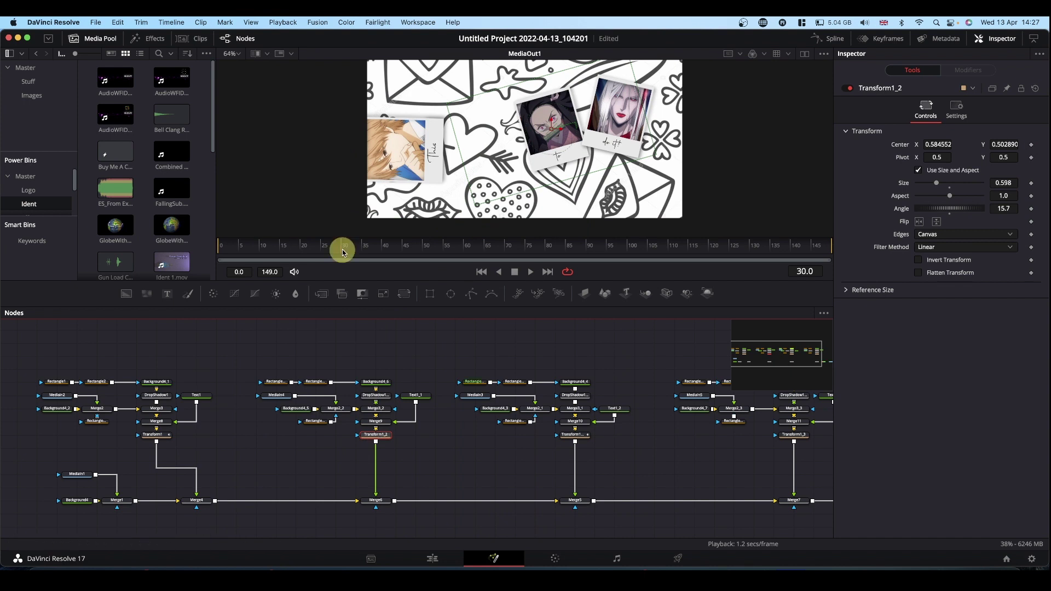
left_click(280, 246)
left_click_drag(936, 183, 949, 183)
left_click(1007, 208)
type("-10800")
key("BackSpace")
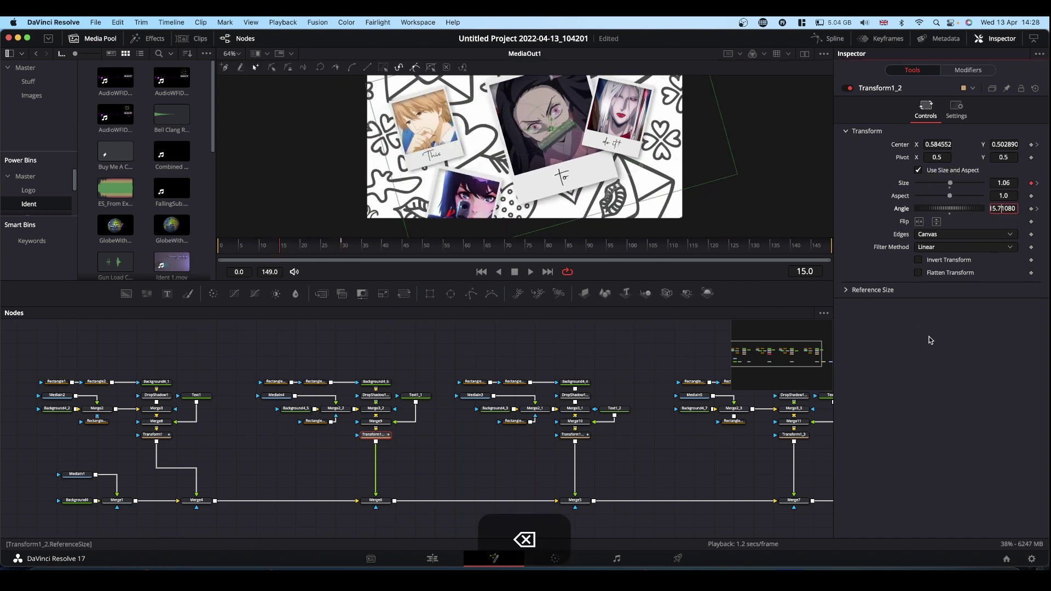
key("Return")
left_click(604, 258)
left_click_drag(605, 258, 607, 273)
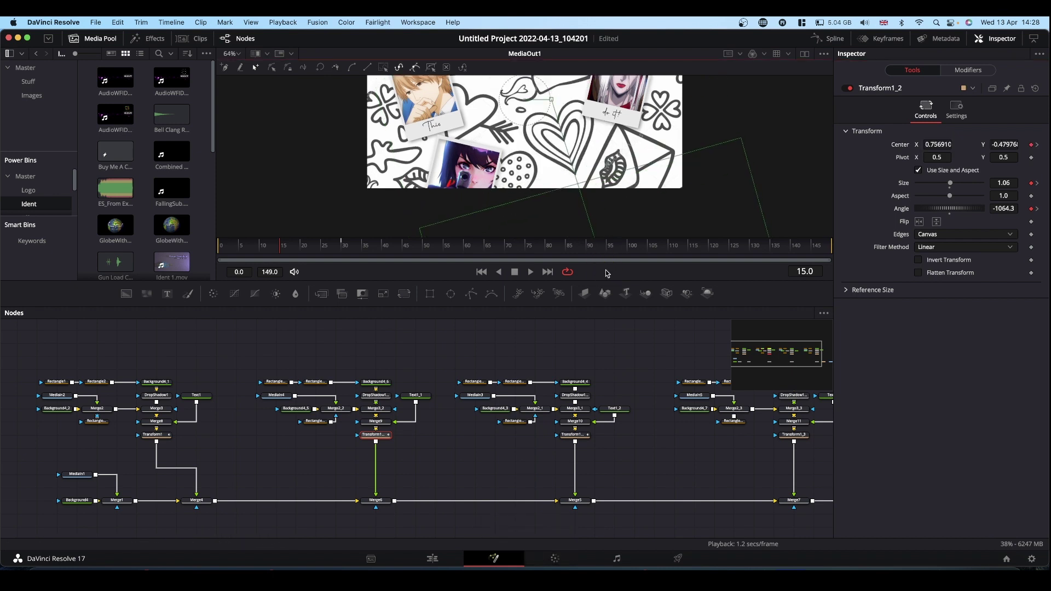
Select the fourth card's transform at frame 38 and scrub to preview the animation.
left_click(378, 246)
left_click(793, 434)
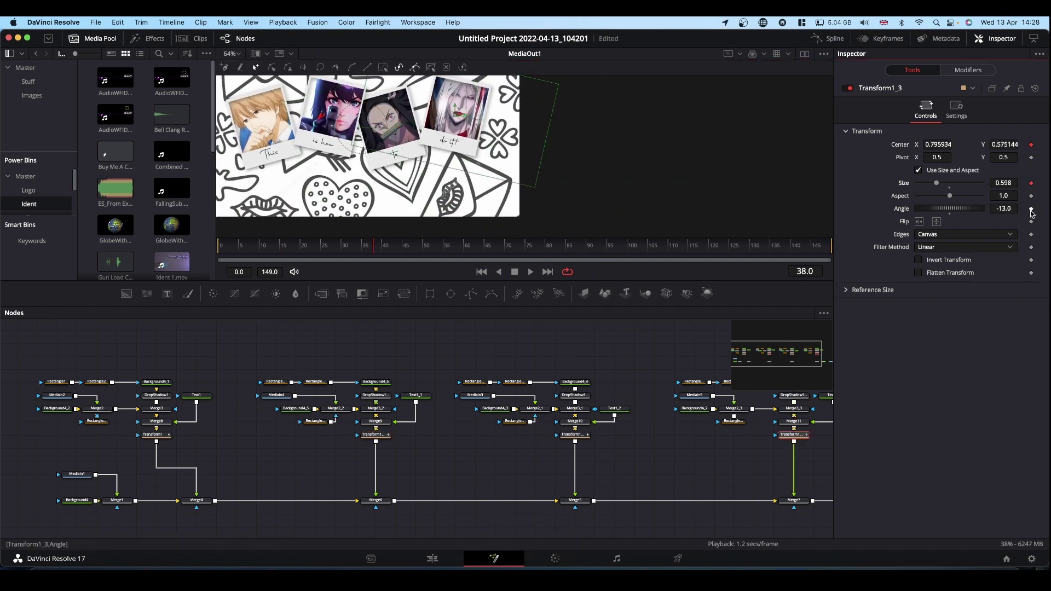
left_click_drag(305, 247, 340, 248)
left_click(938, 176)
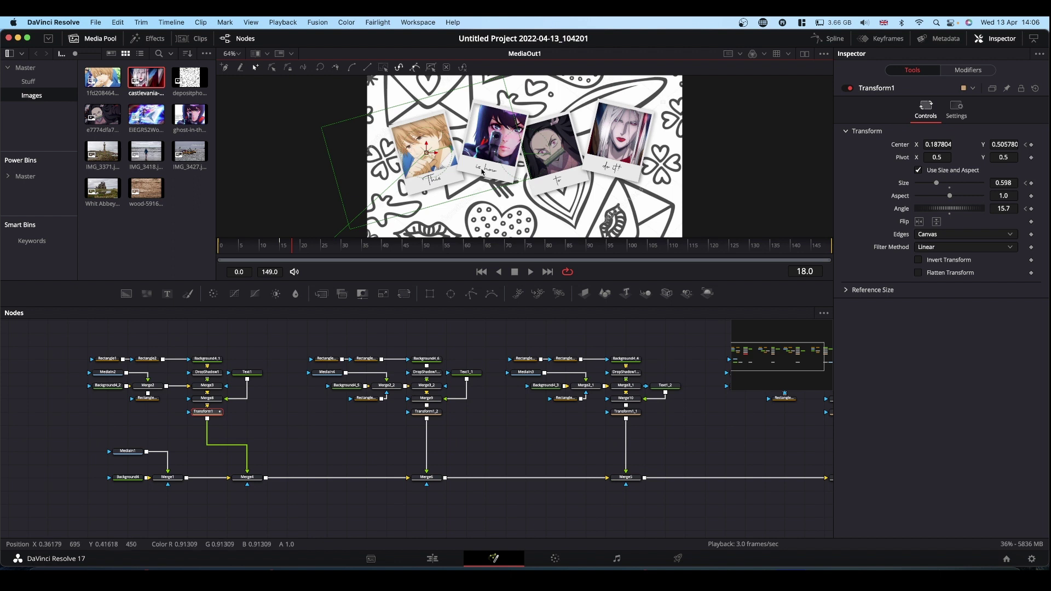
Show Transform1's displacement, size and angle curves in the Spline editor, zoomed to fit.
left_click(206, 414)
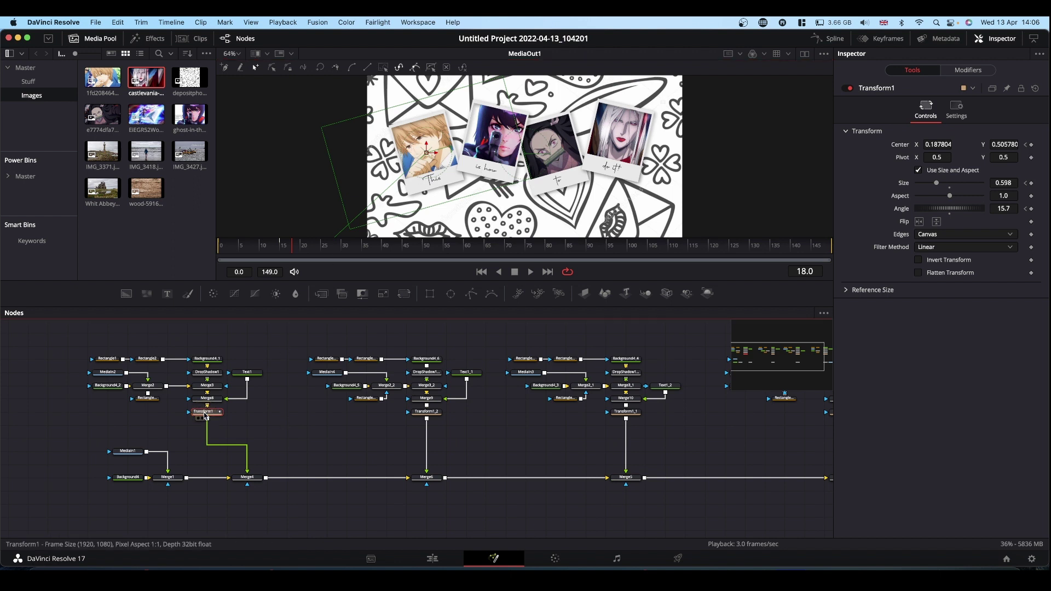
left_click(830, 39)
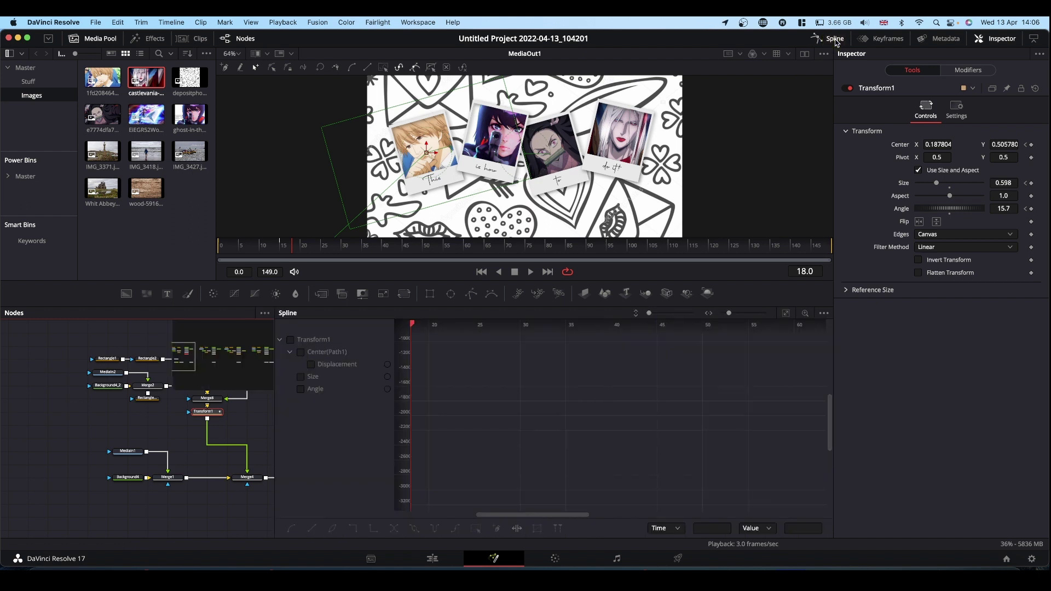
left_click(300, 352)
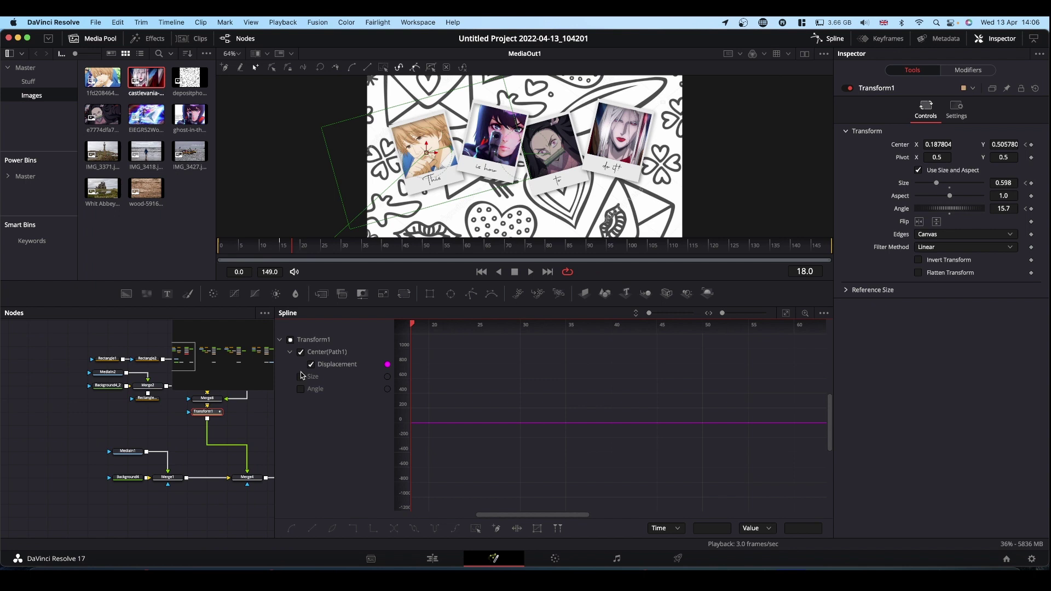
left_click(301, 376)
left_click(301, 388)
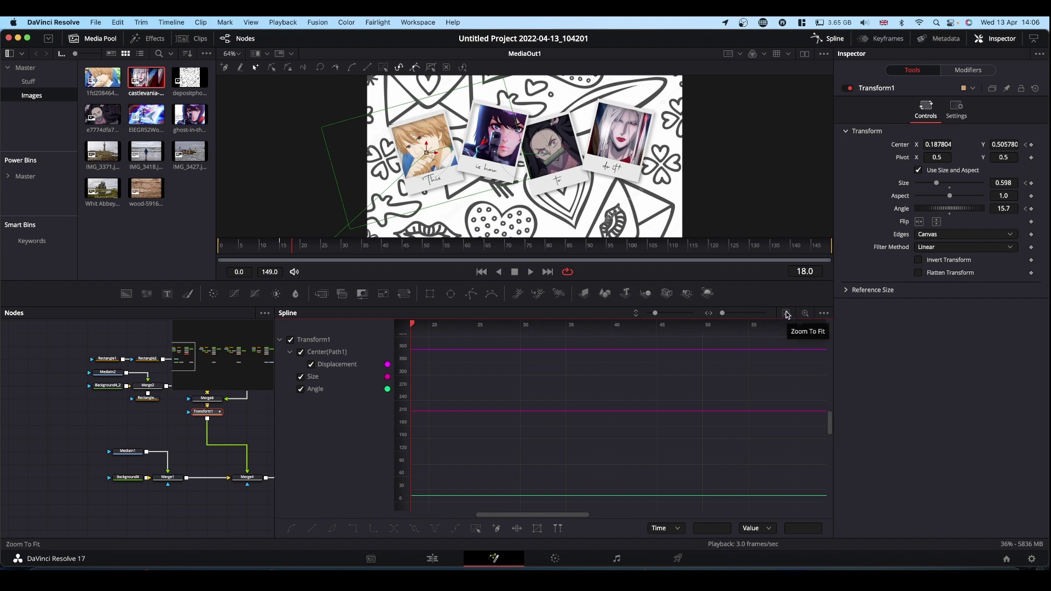
left_click(787, 314)
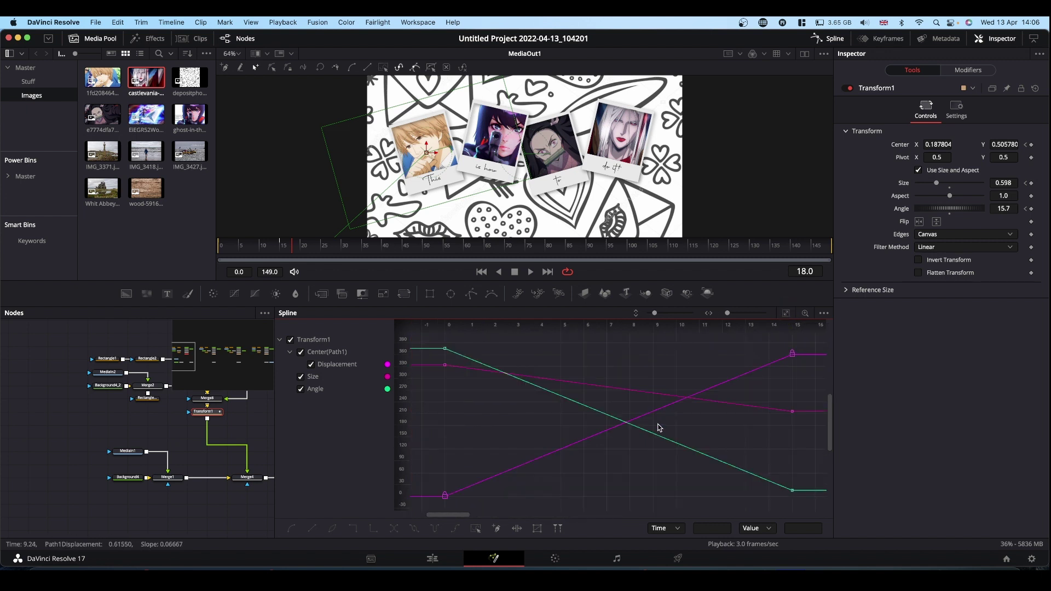
Make all the keyframes smooth and set their Ease In to 73.
left_click_drag(423, 340, 809, 510)
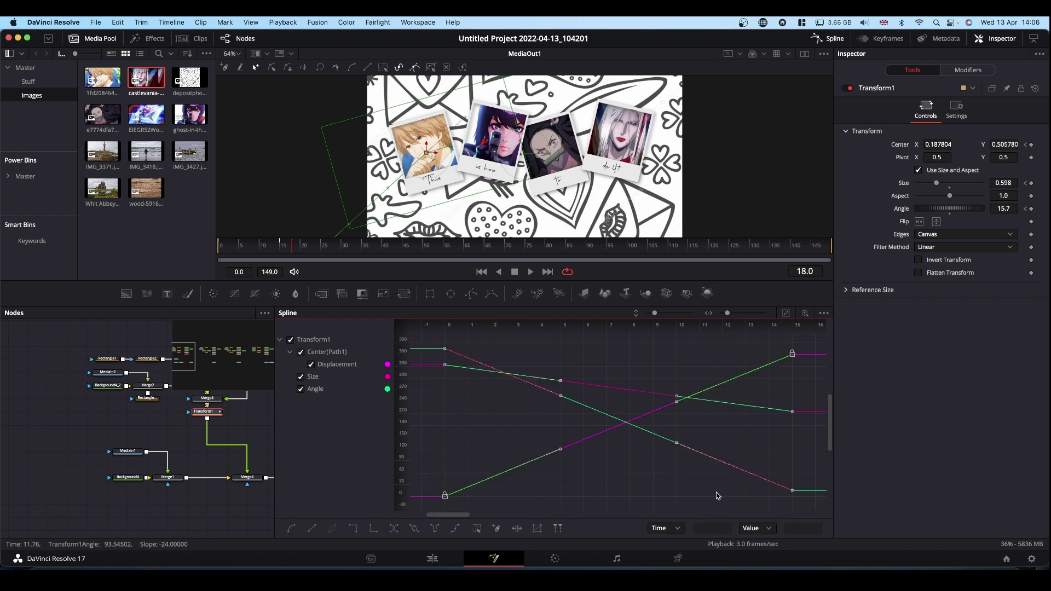
key("s")
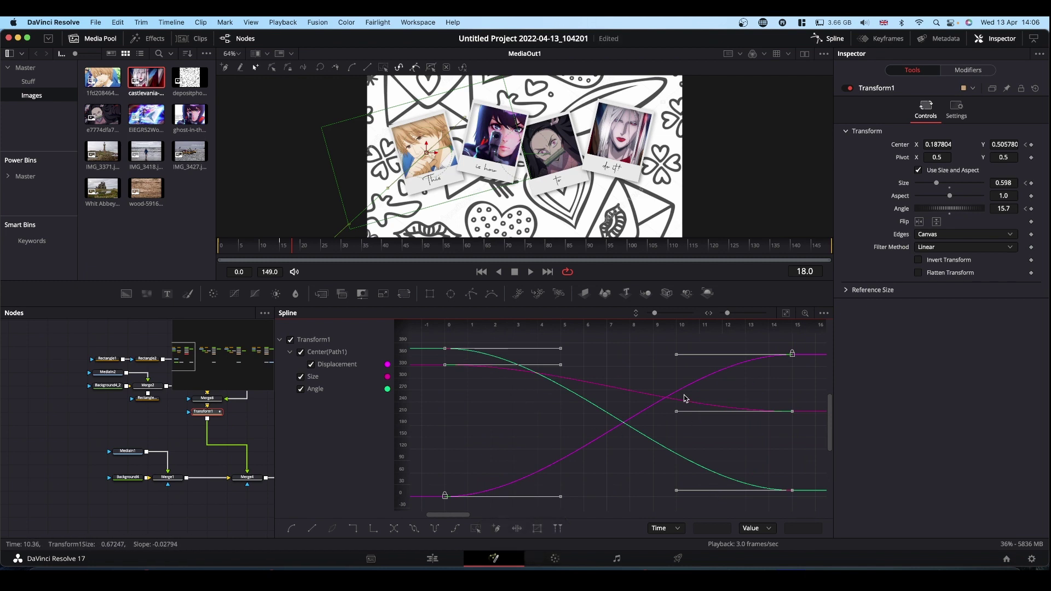
key("t")
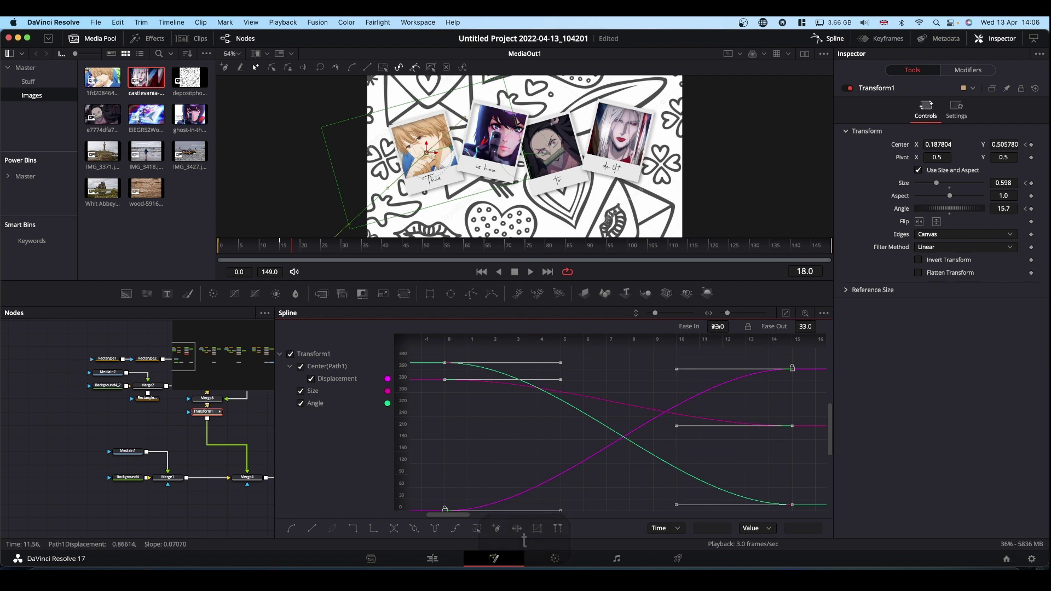
left_click_drag(714, 326, 919, 325)
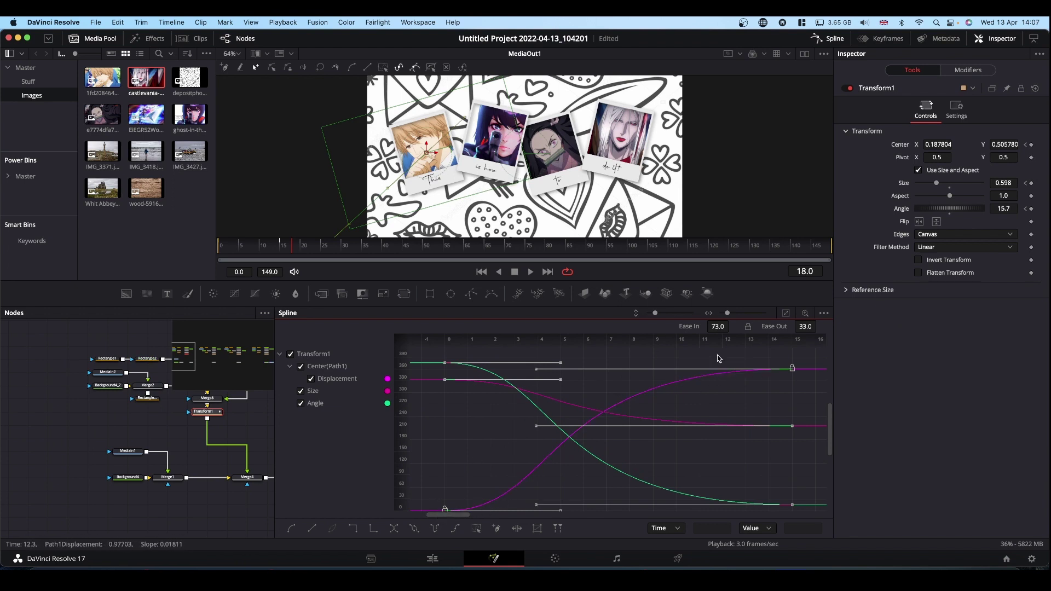
Preview the easing and end the render range at frame 27.
left_click(153, 255)
key("space")
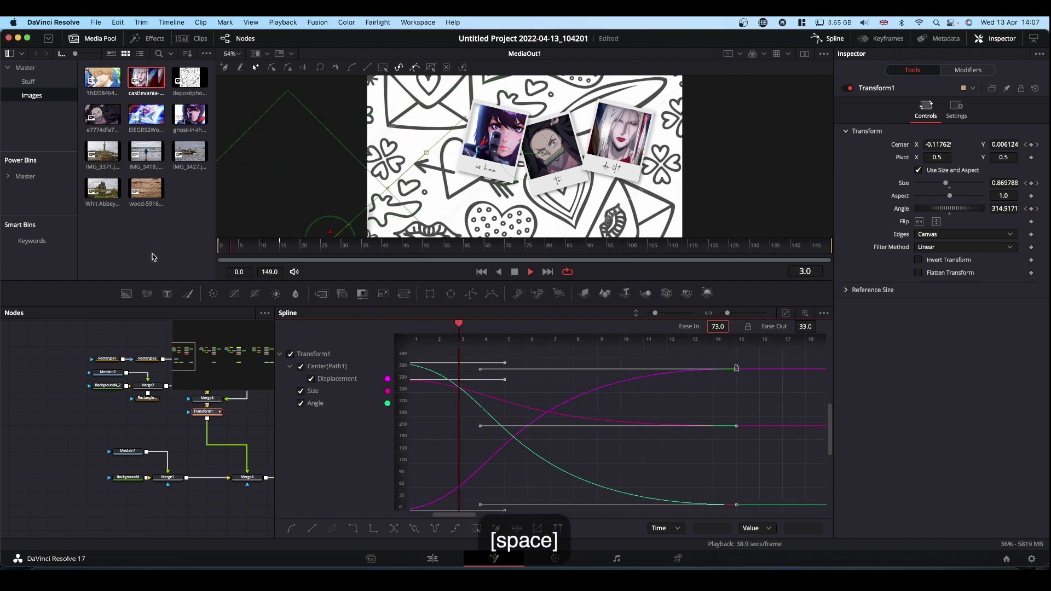
key("space")
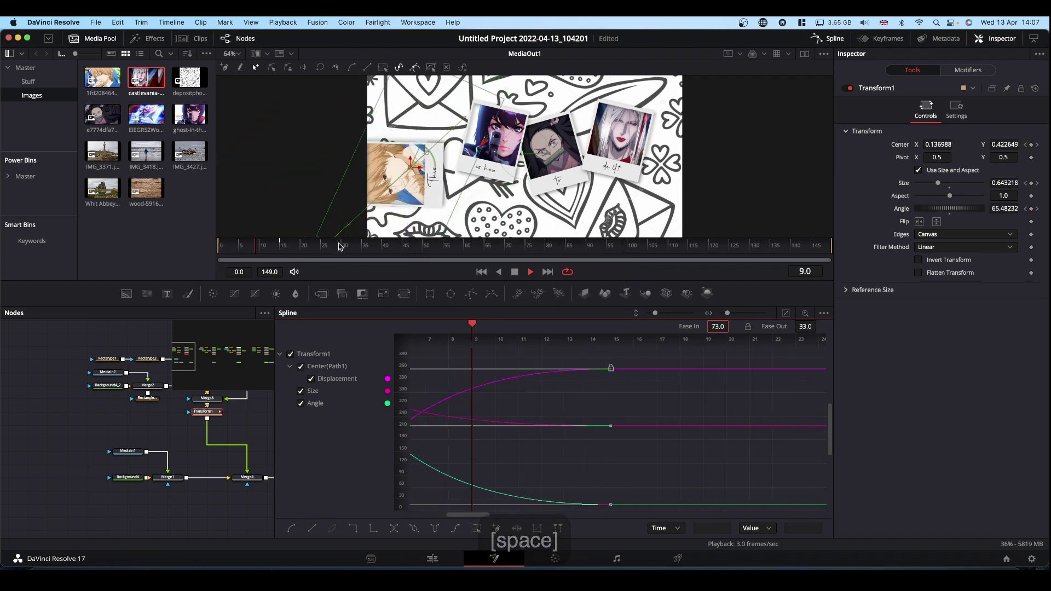
key("super")
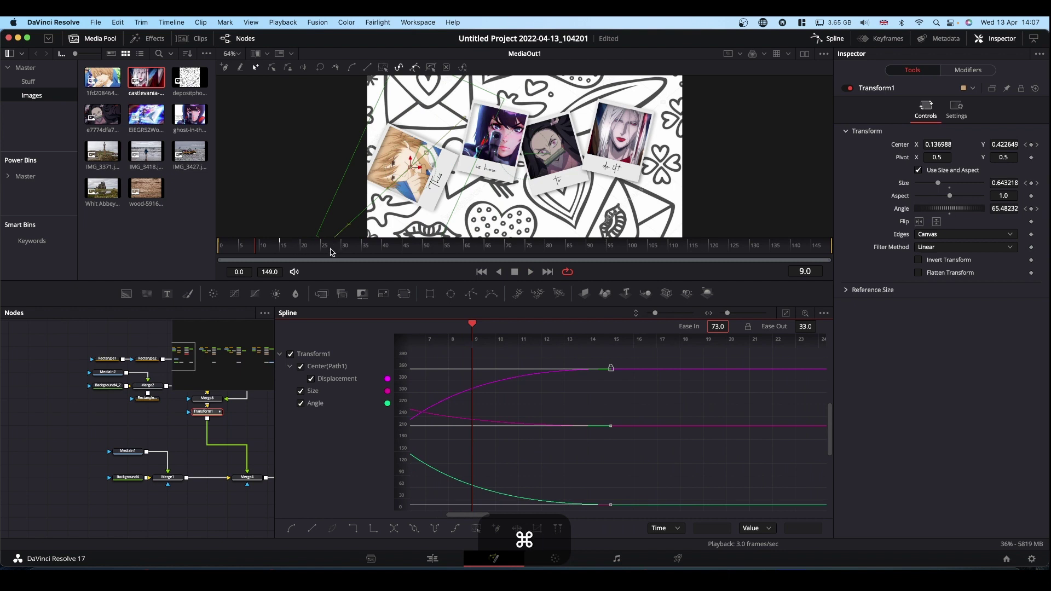
left_click_drag(331, 252, 165, 250)
key("space")
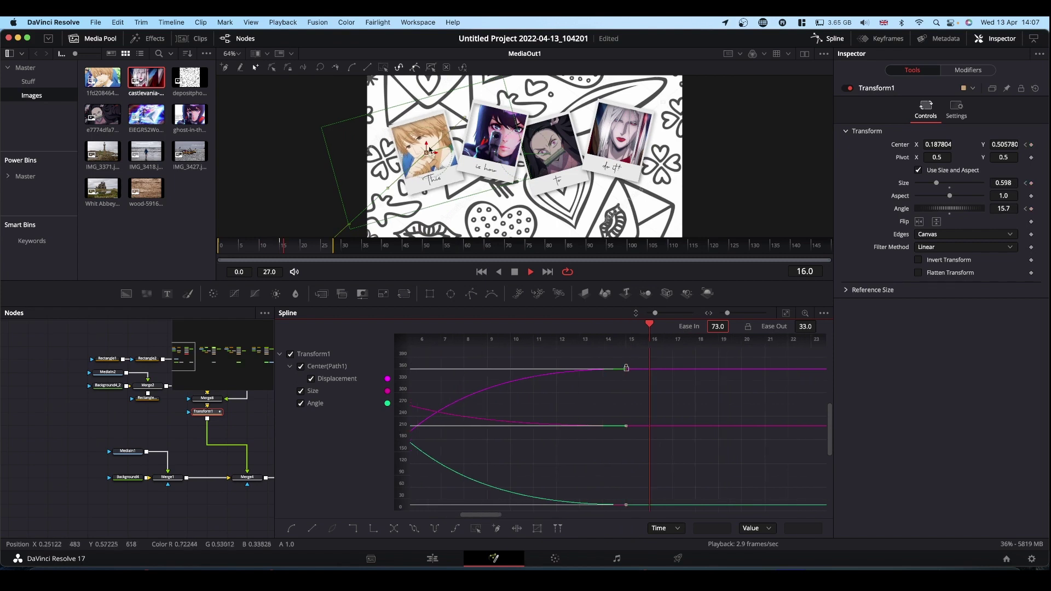
key("space")
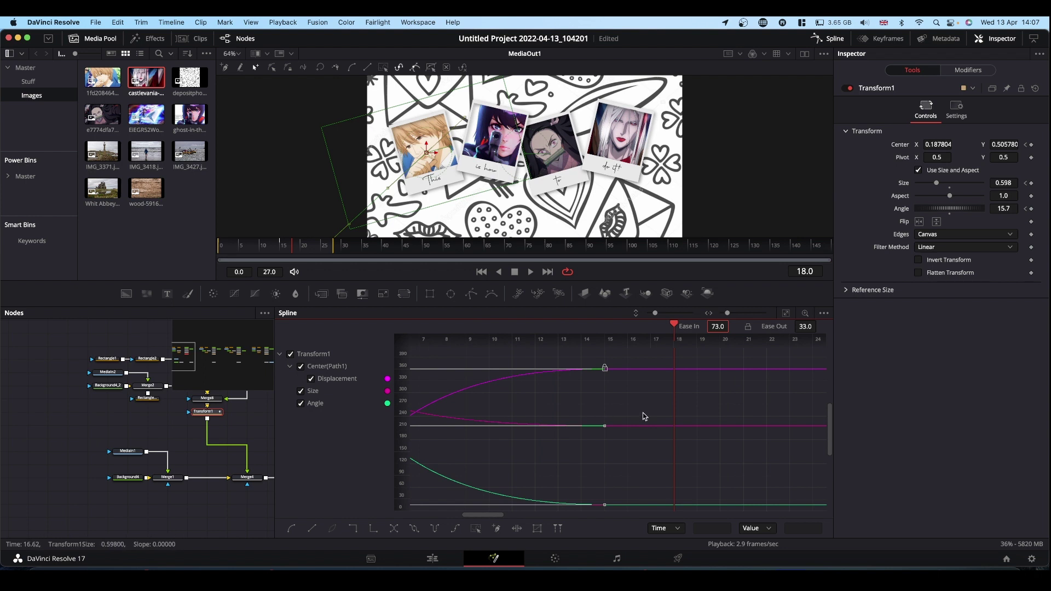
left_click(834, 38)
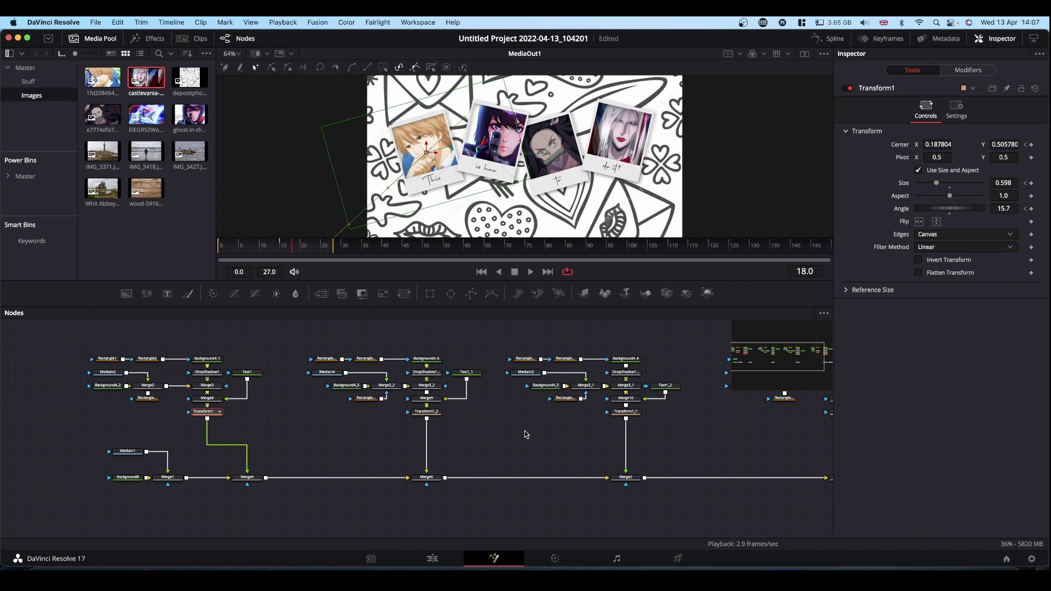
Insert a Transform2 node after Merge7 and turn on its Motion Blur.
left_click_drag(525, 434, 328, 417)
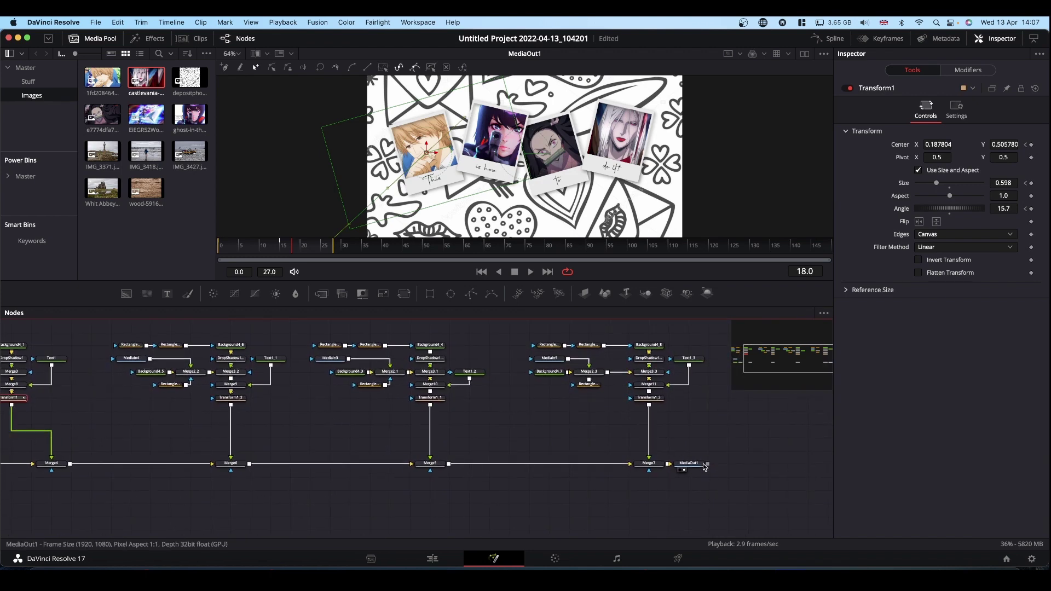
left_click_drag(693, 466, 771, 464)
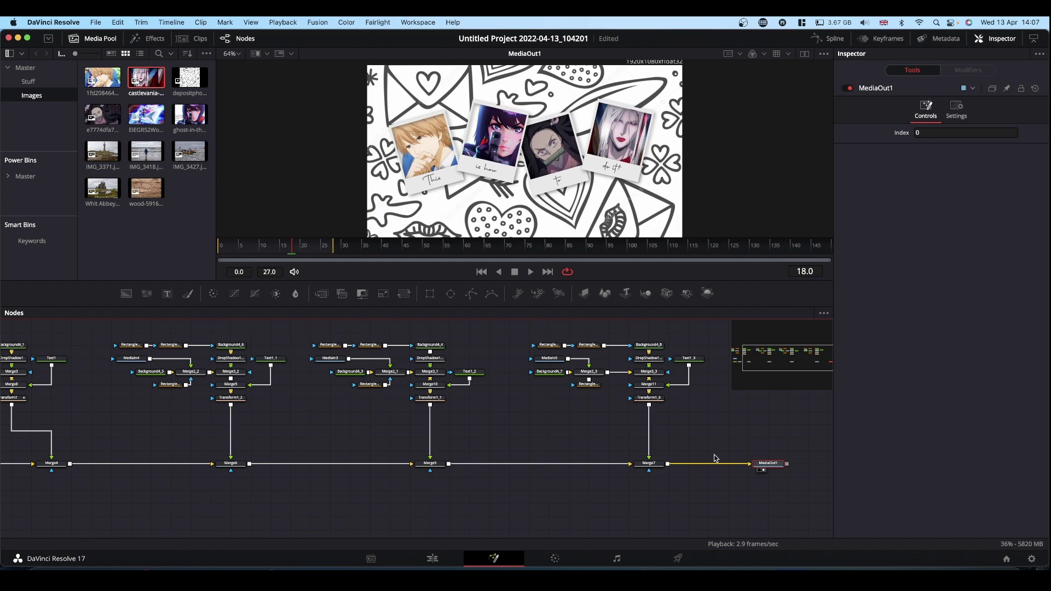
left_click(651, 467)
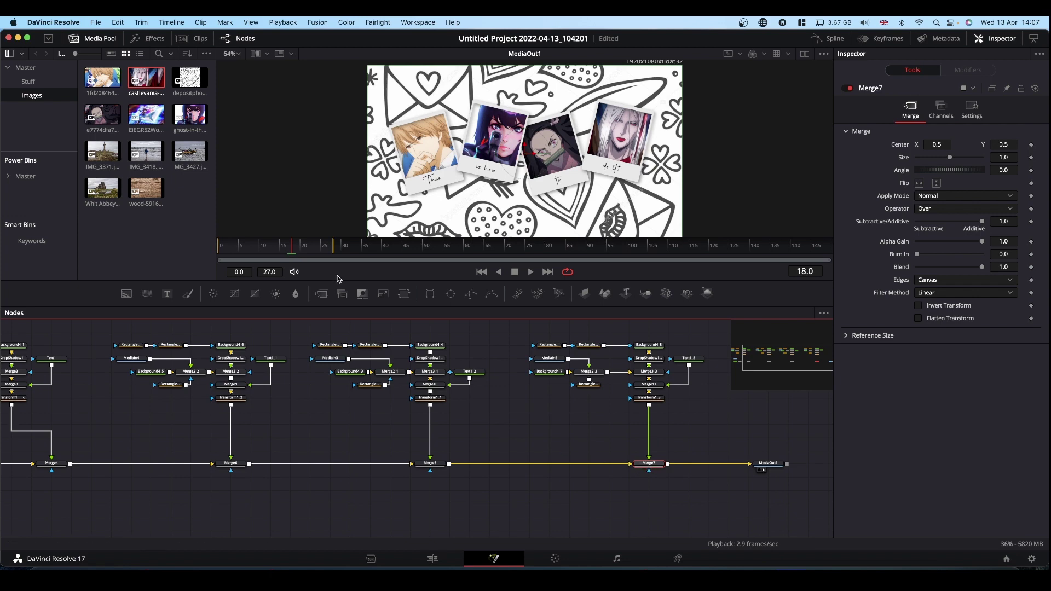
left_click(403, 296)
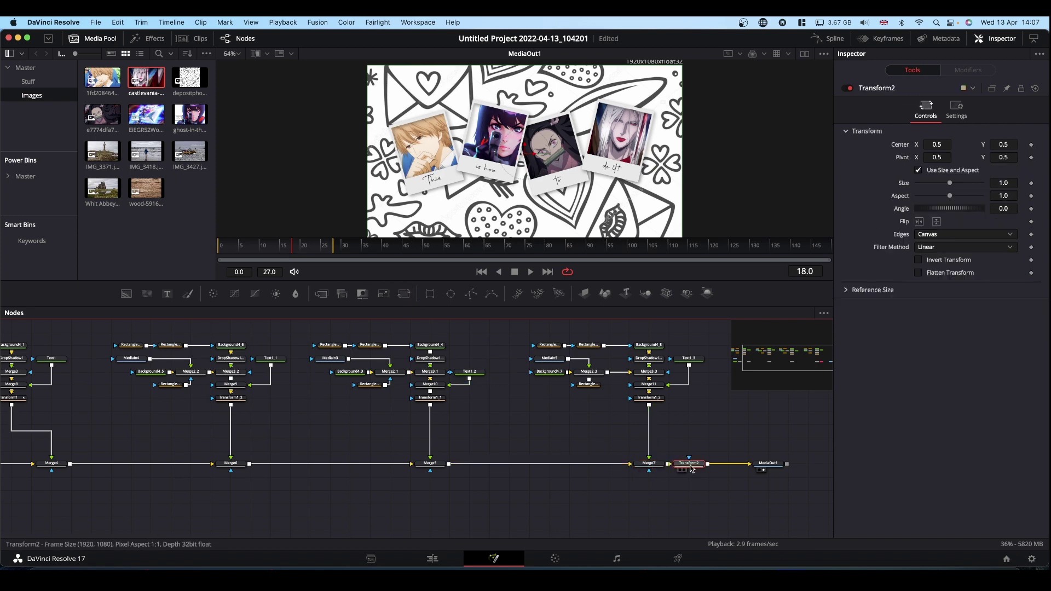
left_click(710, 465)
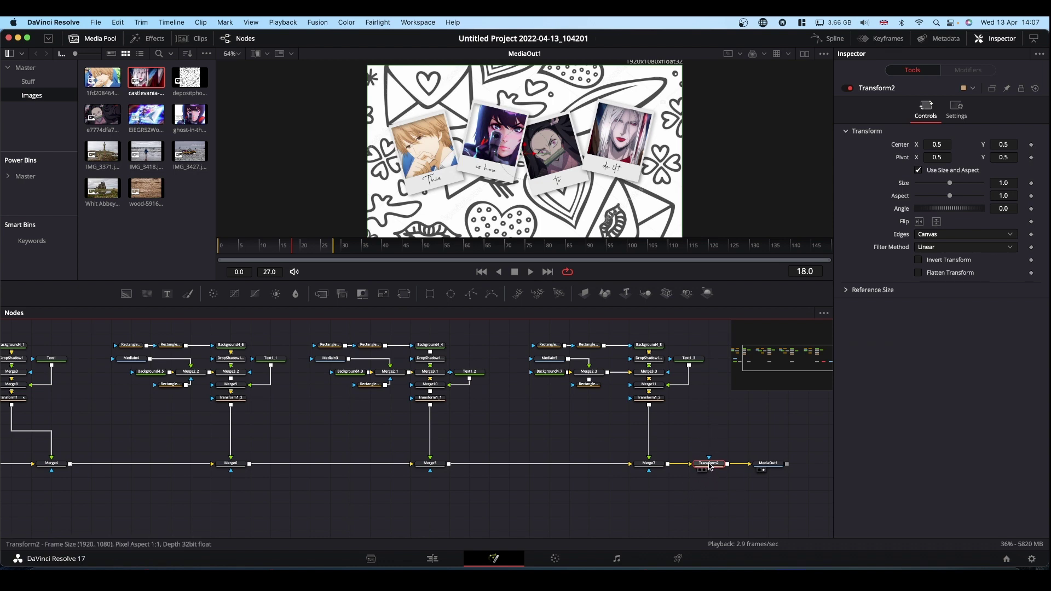
left_click(957, 111)
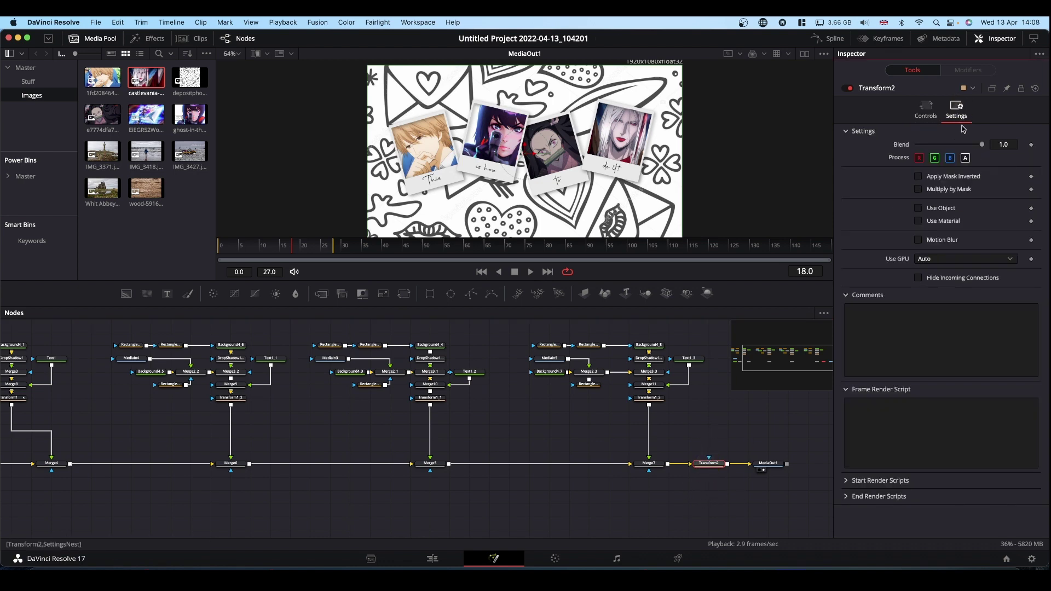
left_click(920, 240)
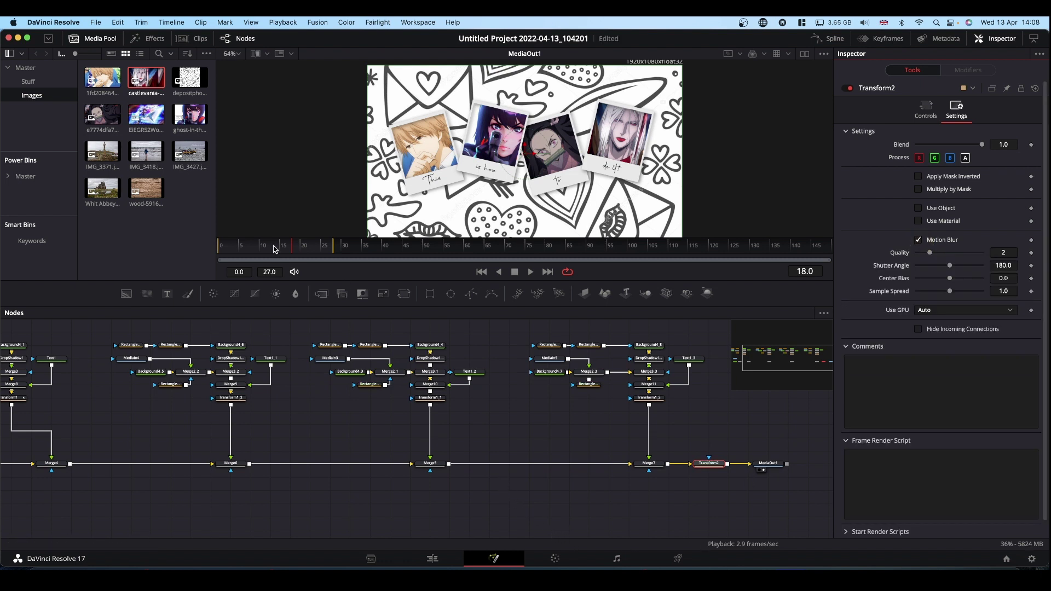
left_click_drag(292, 251, 187, 250)
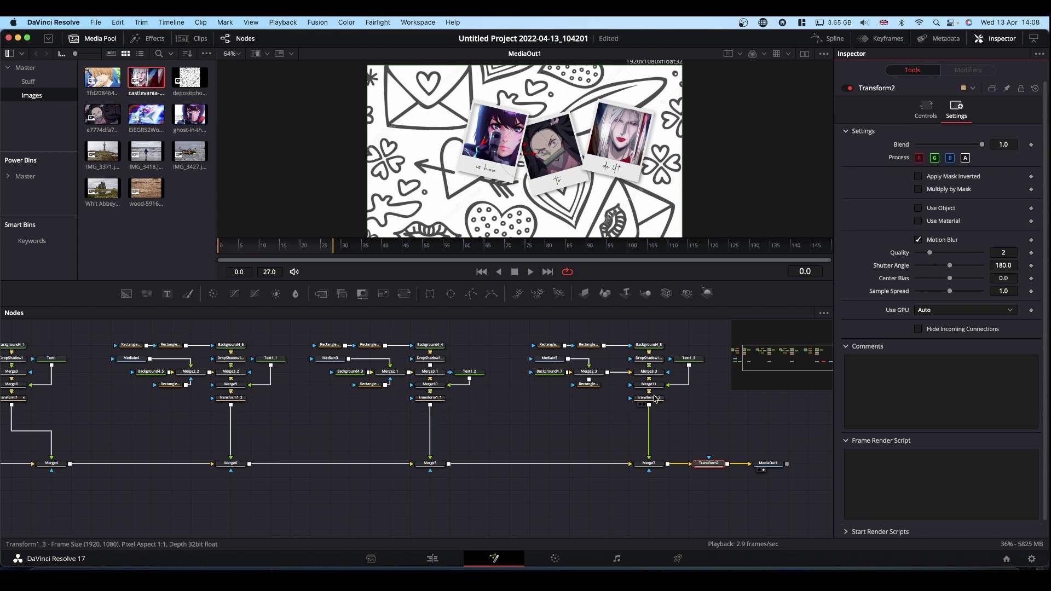
Play and scrub the comp around 01:00:01:10, then return to the Edit page's Tutorial timeline.
key("space")
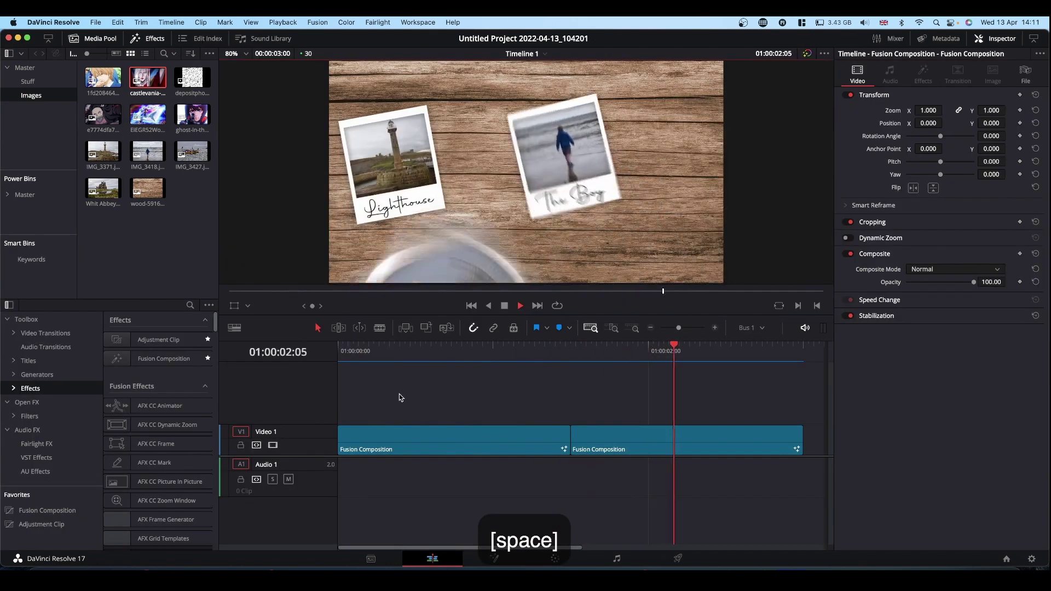
left_click(545, 351)
left_click_drag(546, 353, 415, 371)
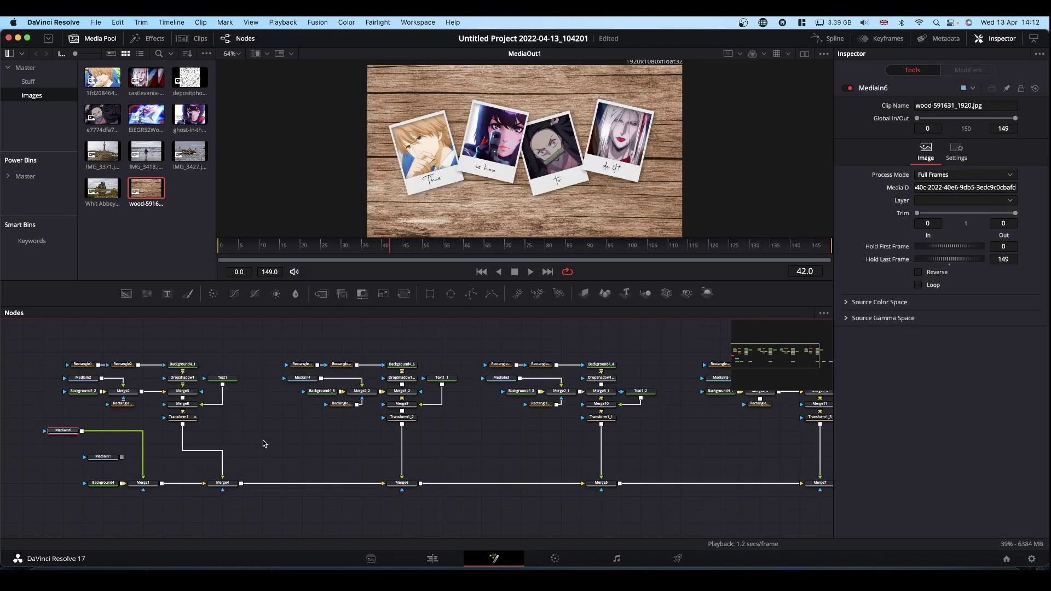
left_click(432, 559)
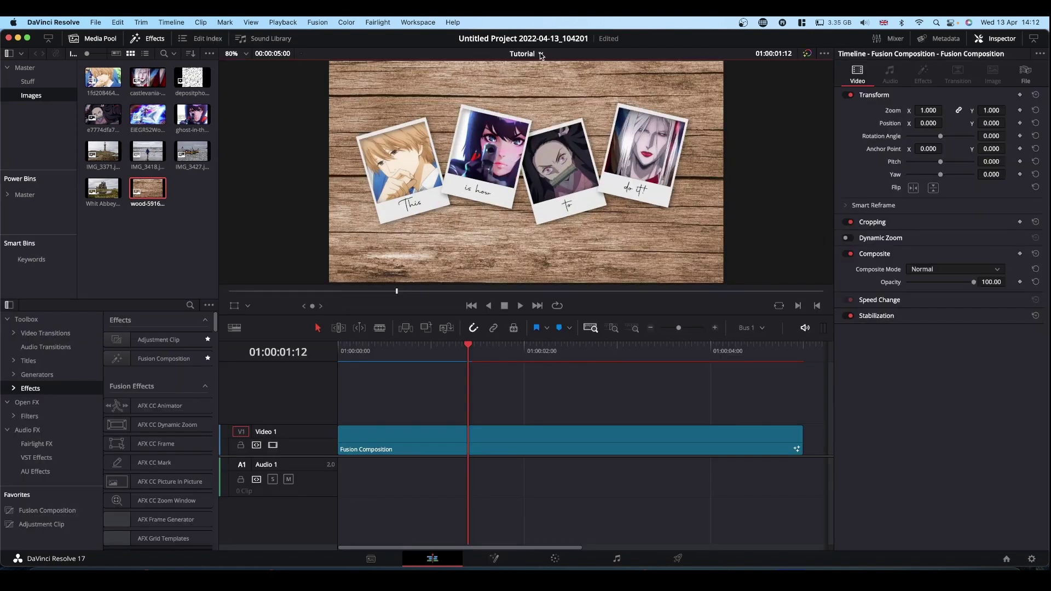